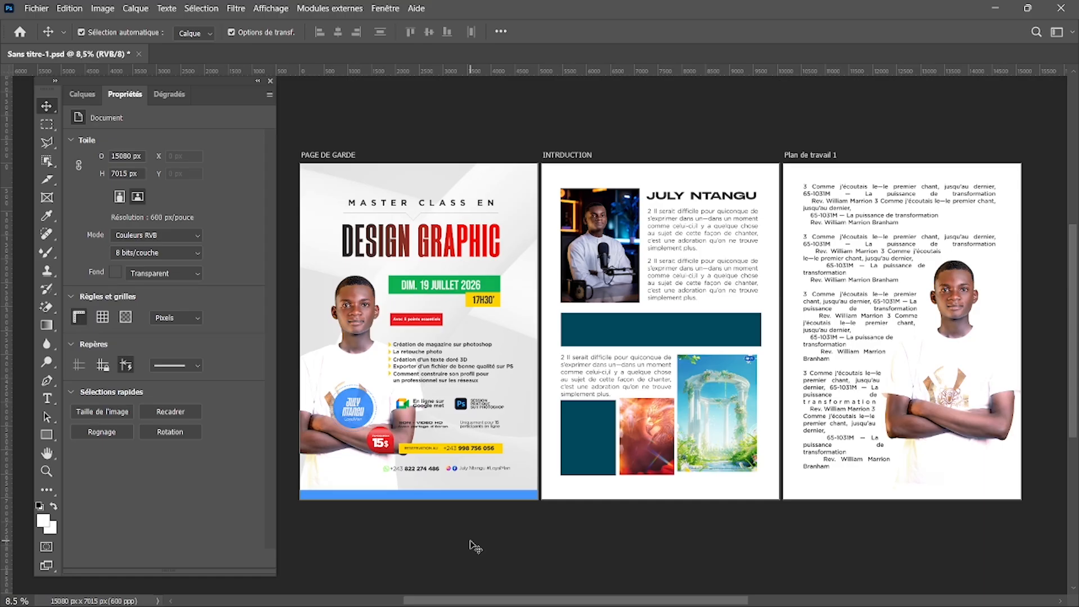
# Start opening an image file and browse to the WHATSAPP folder inside the Images folder.
pyautogui.hotkey('ctrl', '0')
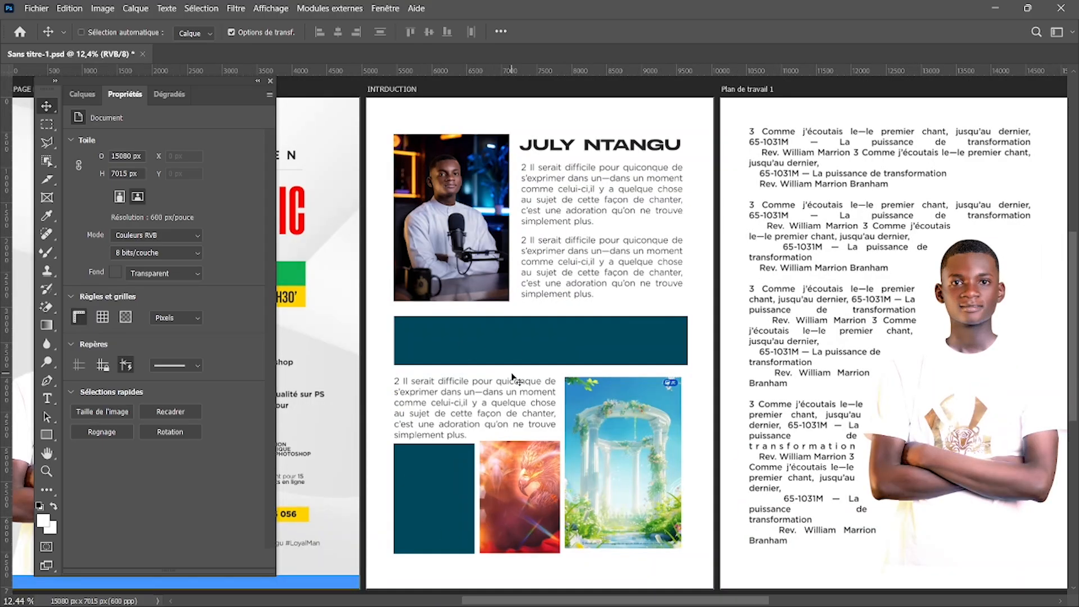
pyautogui.hotkey('ctrl', 'o')
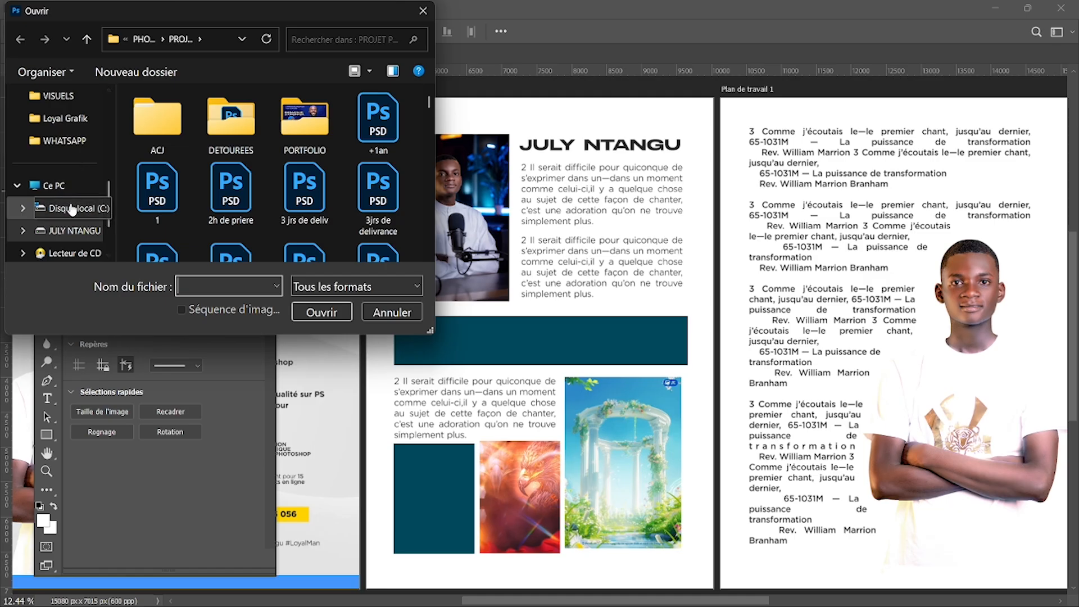
pyautogui.scroll(3, 72, 143)
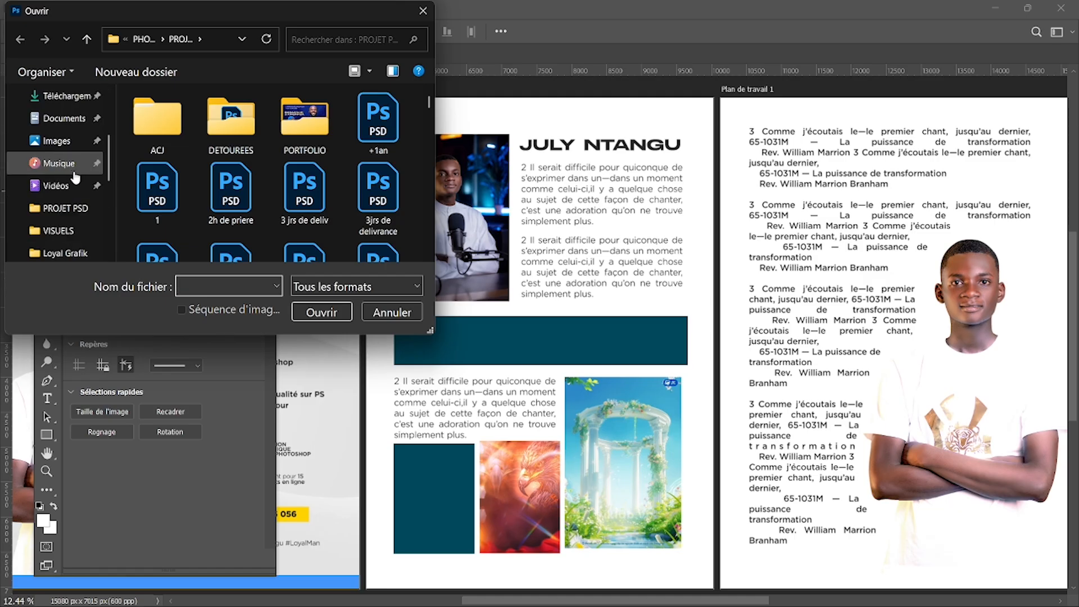
pyautogui.click(72, 147)
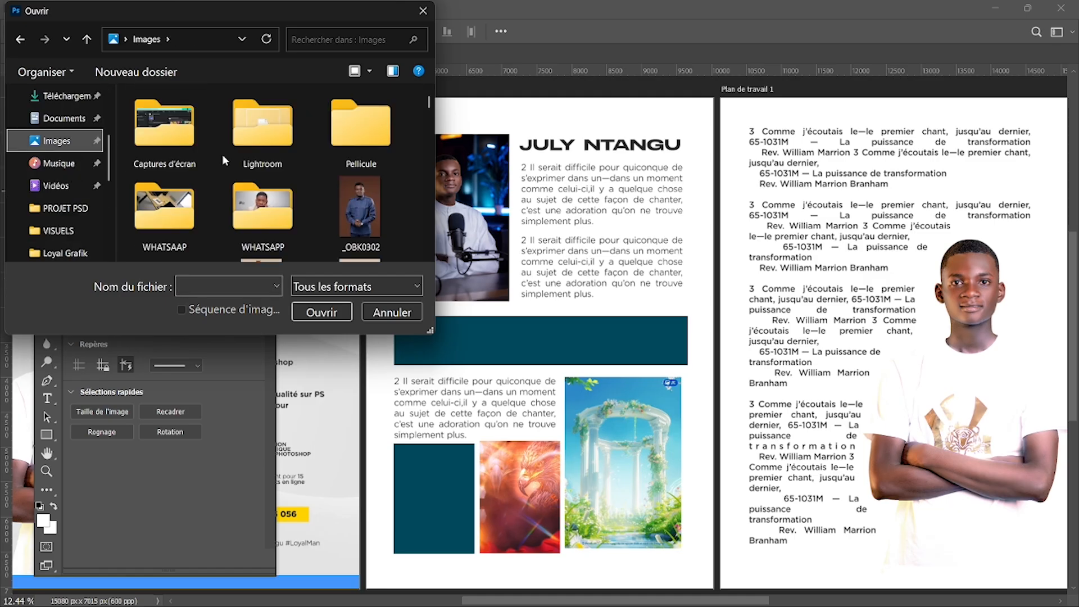
pyautogui.scroll(-10, 271, 210)
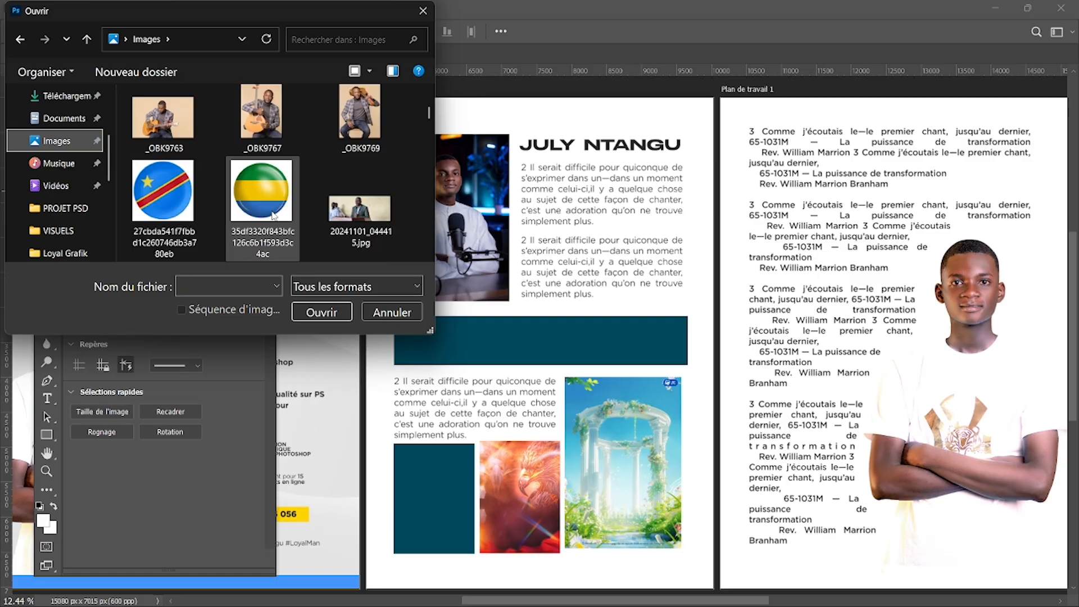
pyautogui.scroll(-3, 274, 215)
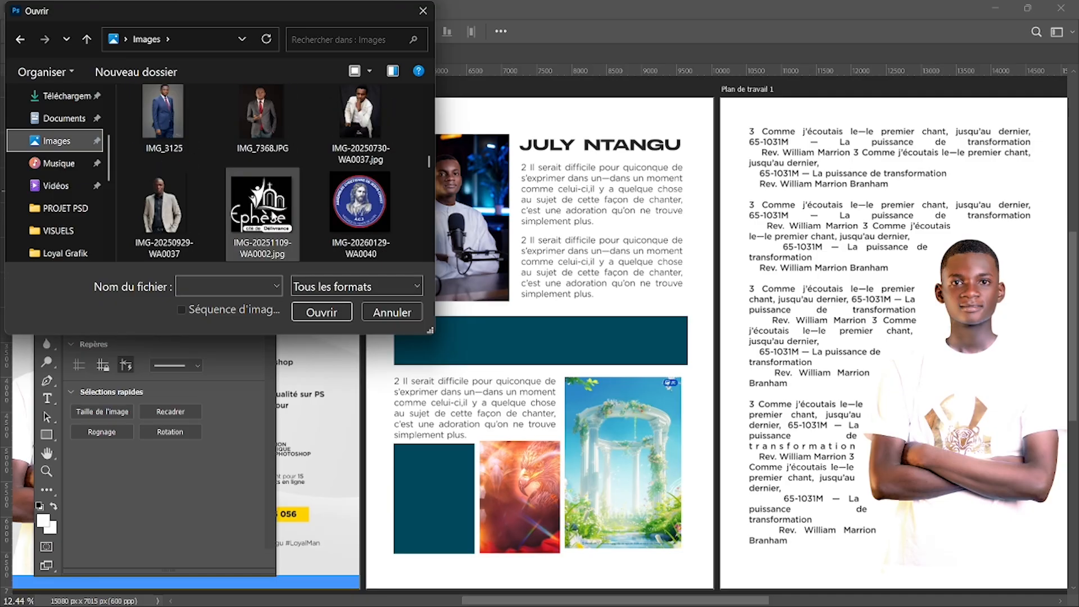
pyautogui.scroll(10, 274, 215)
pyautogui.doubleClick(274, 216)
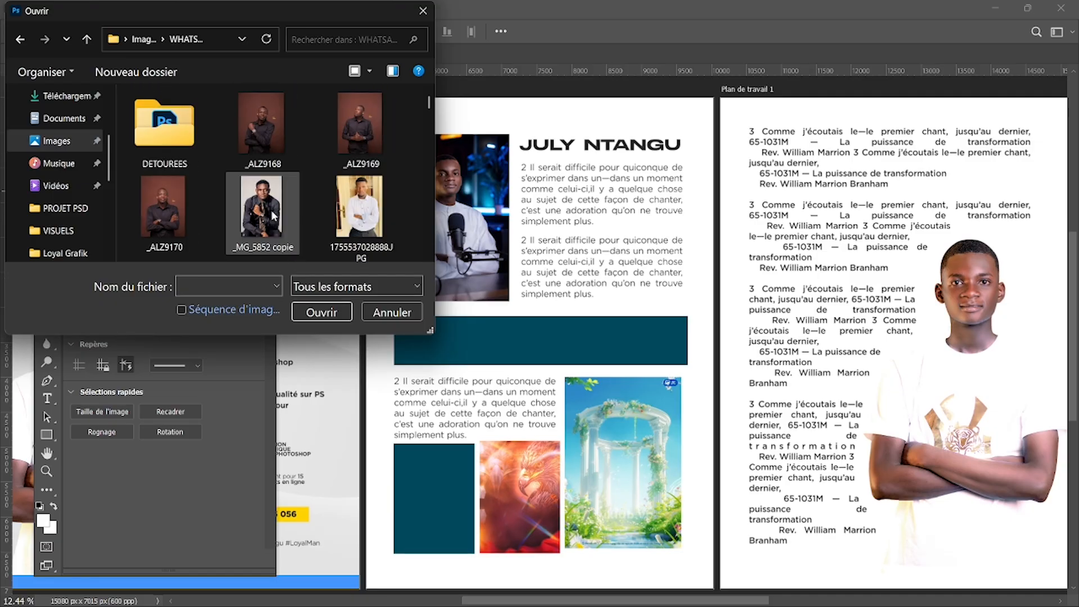
# Look through the photos in the WHATSAPP folder for a portrait to retouch.
pyautogui.scroll(-1, 324, 168)
pyautogui.scroll(-3, 324, 167)
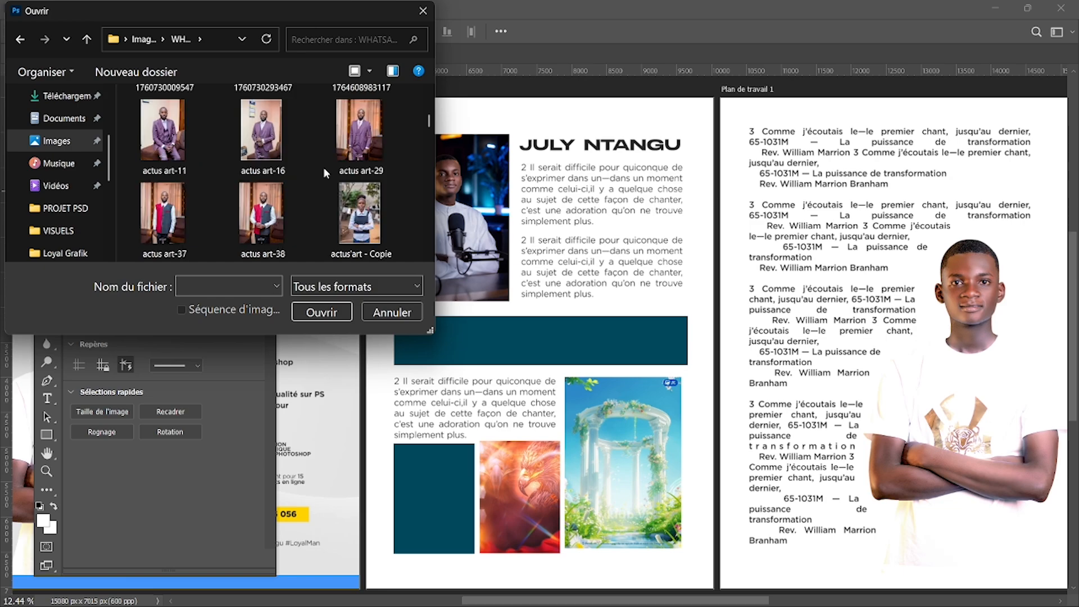
pyautogui.scroll(-1, 270, 204)
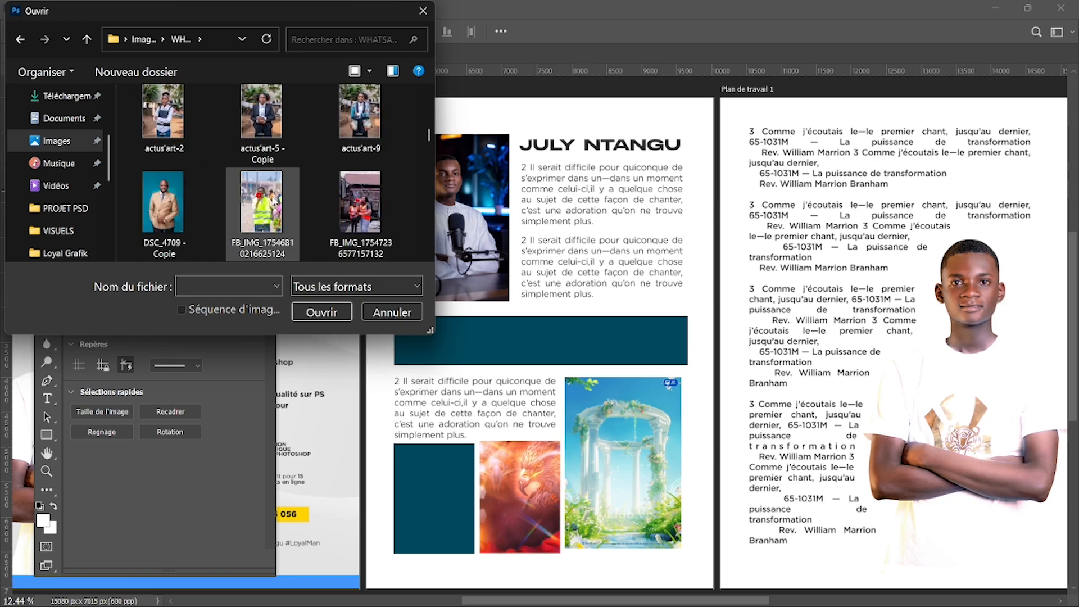
pyautogui.scroll(-2, 302, 141)
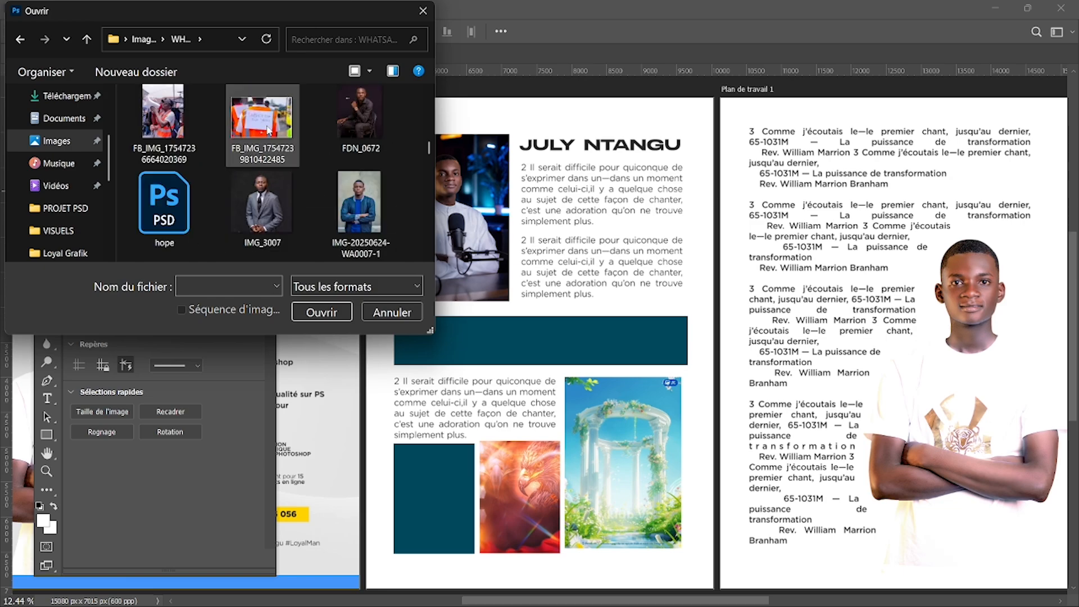
pyautogui.scroll(-2, 278, 131)
pyautogui.scroll(-5, 278, 131)
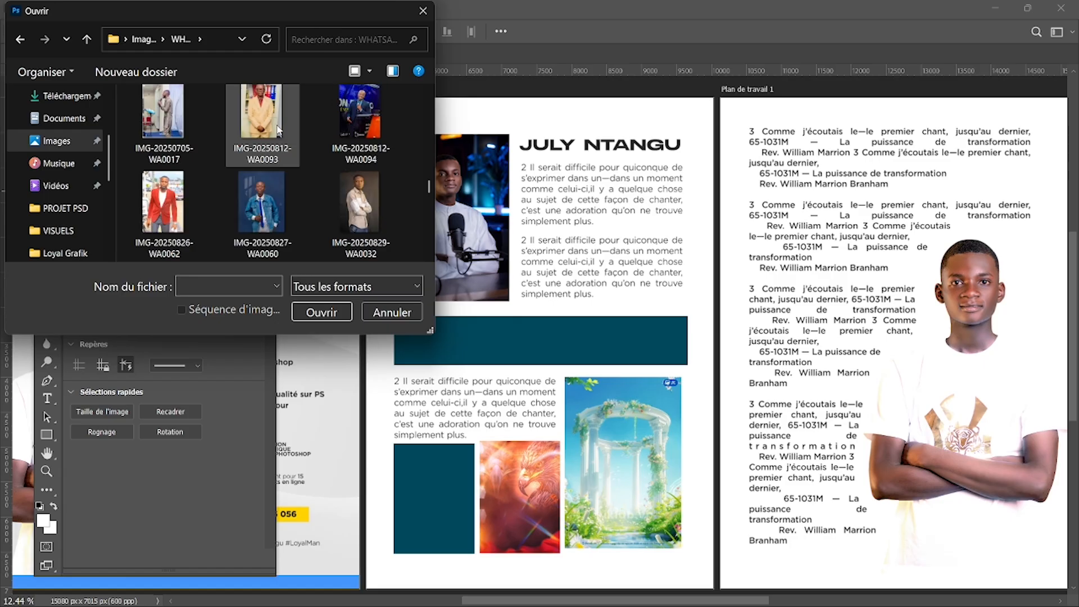
pyautogui.scroll(-4, 277, 131)
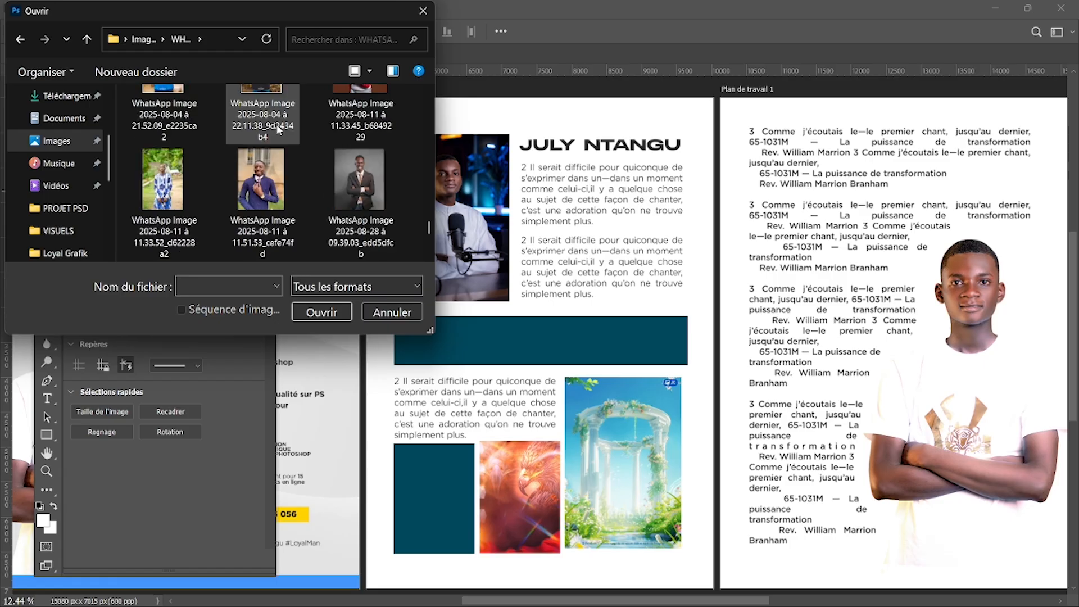
pyautogui.scroll(1, 278, 129)
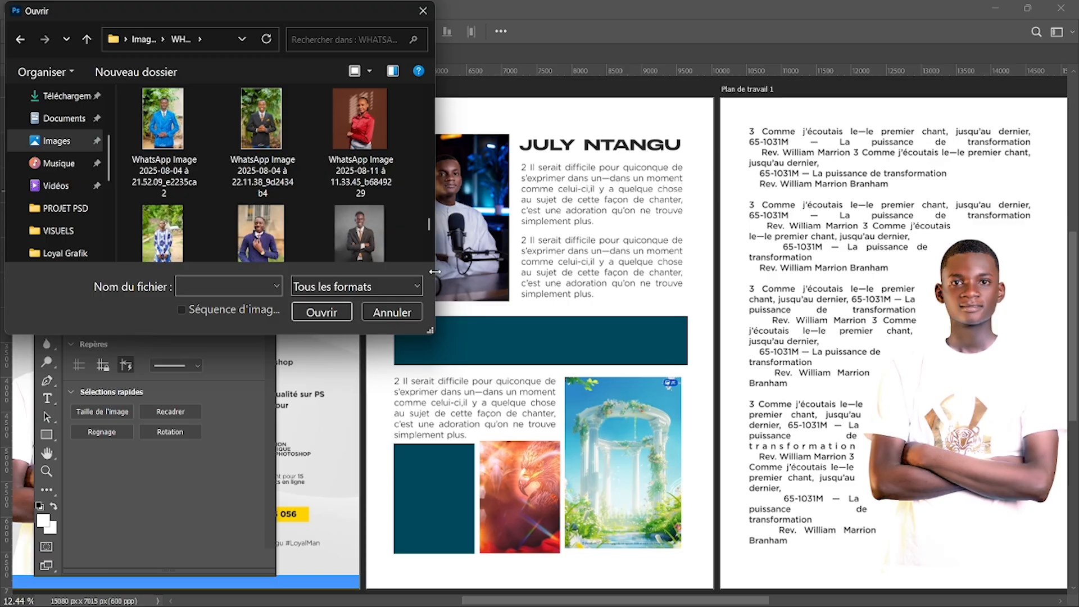
# Enlarge the file-opening dialog and open the portrait photo "actus'art - Copie".
pyautogui.moveTo(434, 273); pyautogui.dragTo(591, 395)
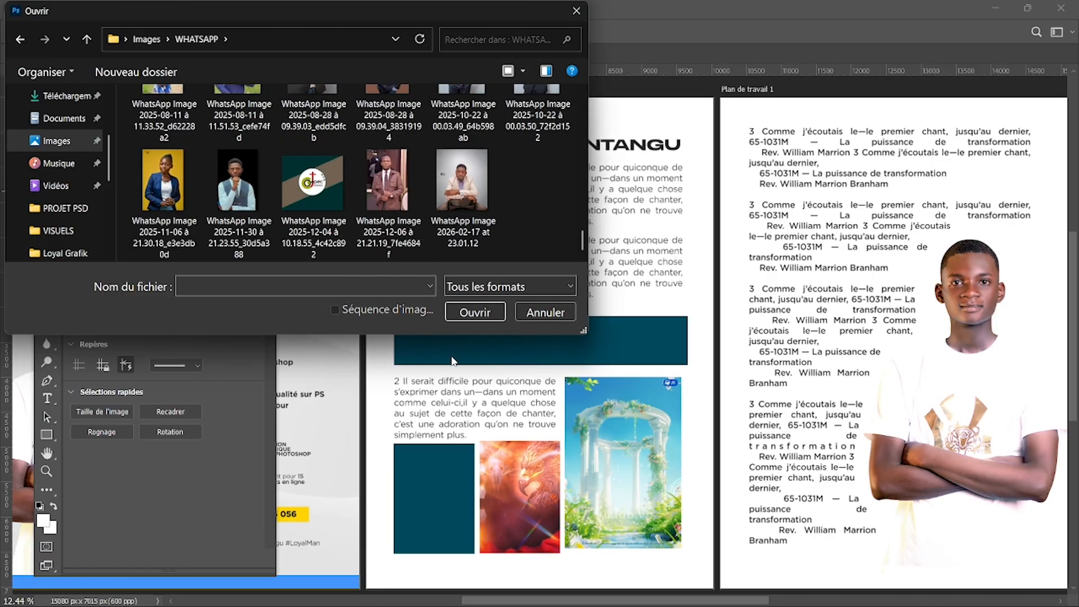
pyautogui.moveTo(366, 336); pyautogui.dragTo(371, 482)
pyautogui.scroll(10, 457, 265)
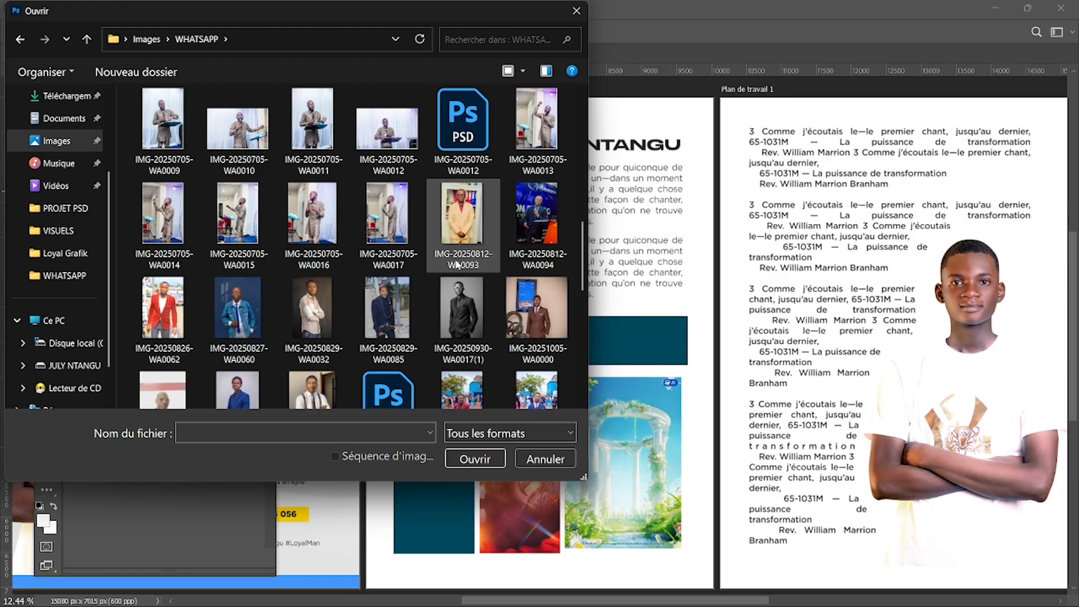
pyautogui.scroll(3, 457, 264)
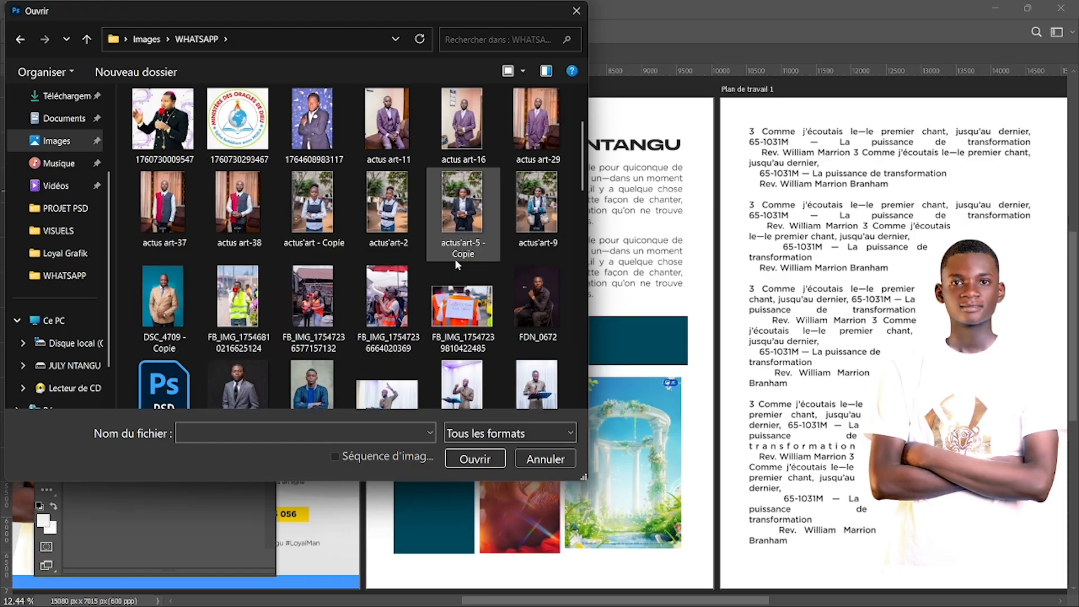
pyautogui.click(314, 194)
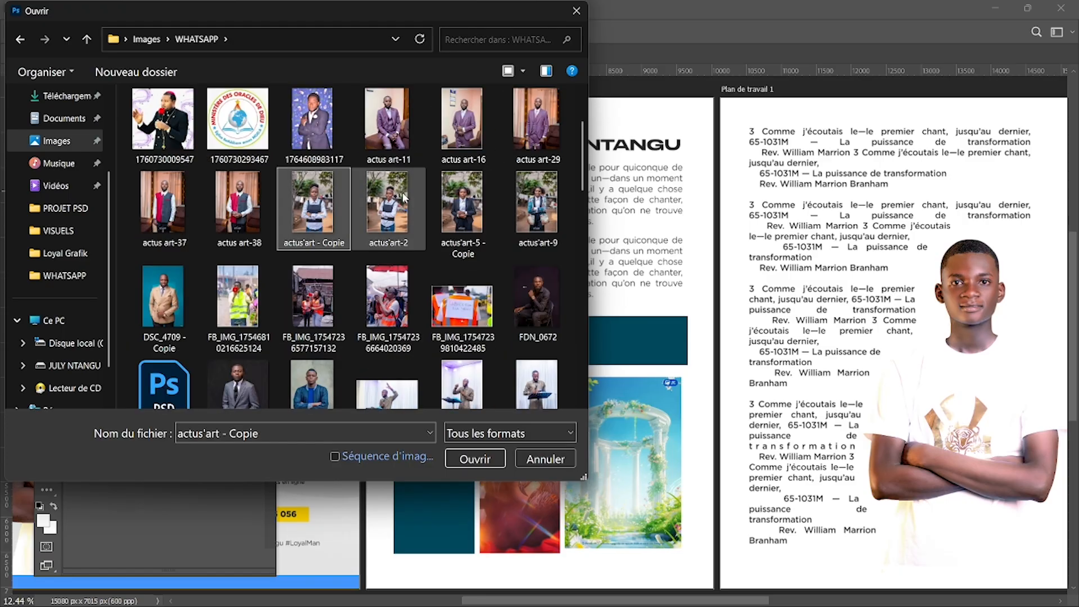
pyautogui.click(475, 458)
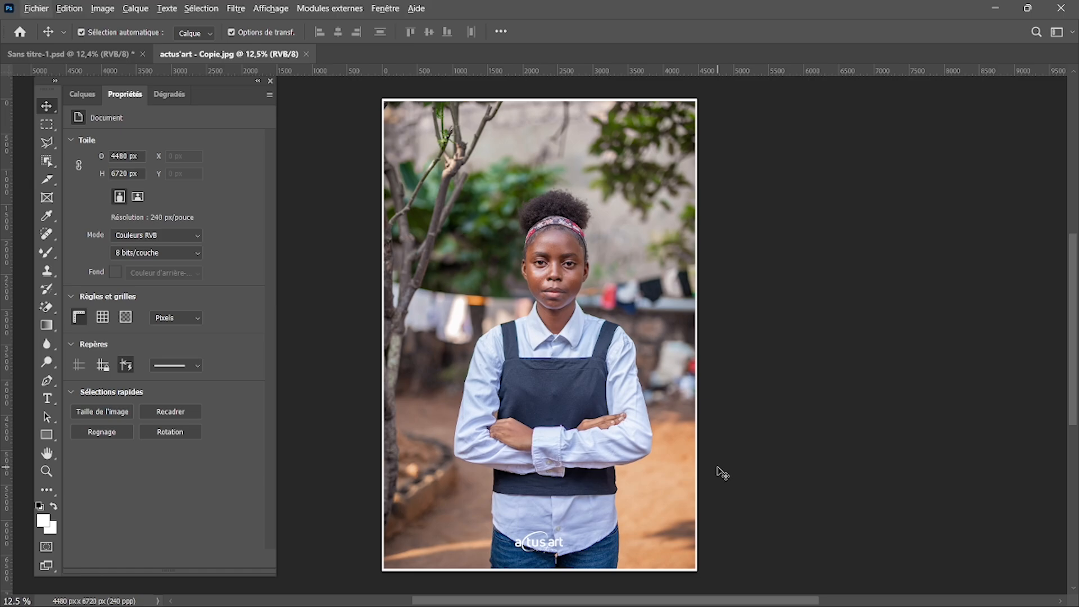
# Show the portrait's layer list and hide the document rulers.
pyautogui.scroll(3, 719, 468)
pyautogui.scroll(10, 719, 471)
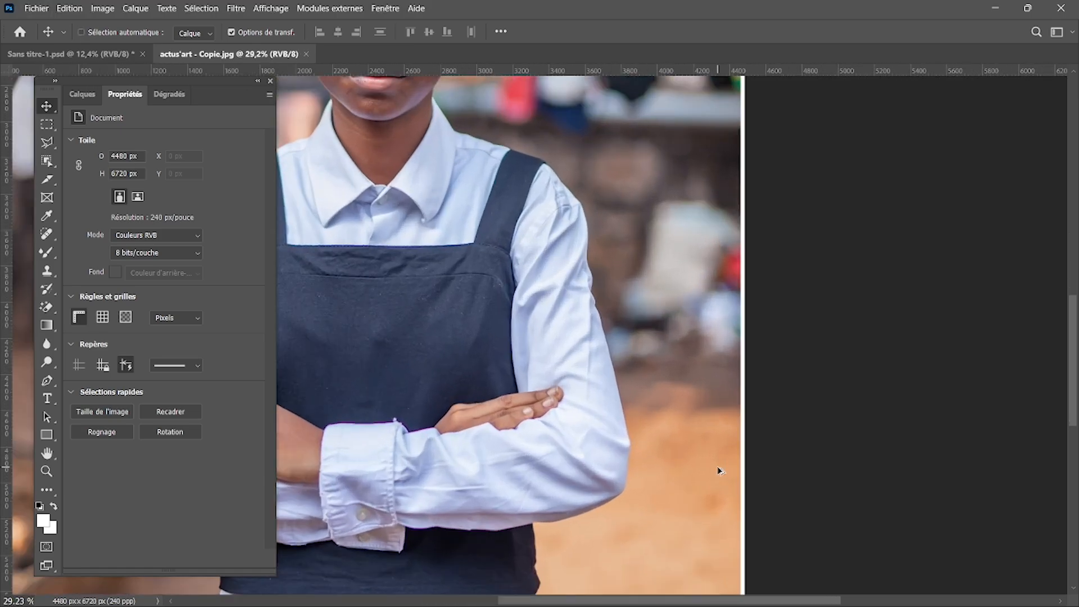
pyautogui.scroll(5, 719, 471)
pyautogui.scroll(-10, 720, 471)
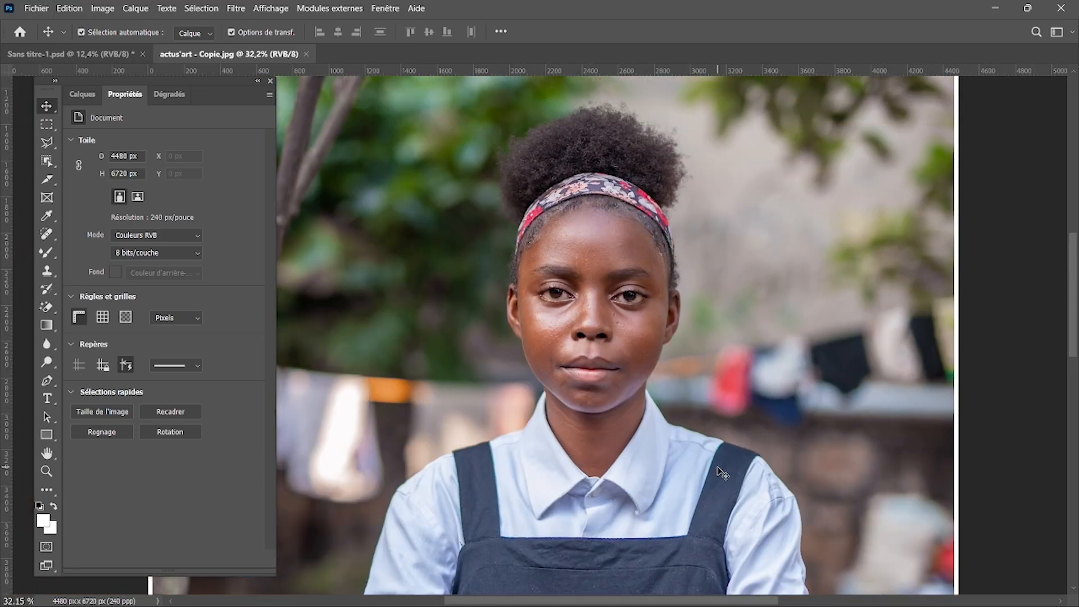
pyautogui.click(82, 94)
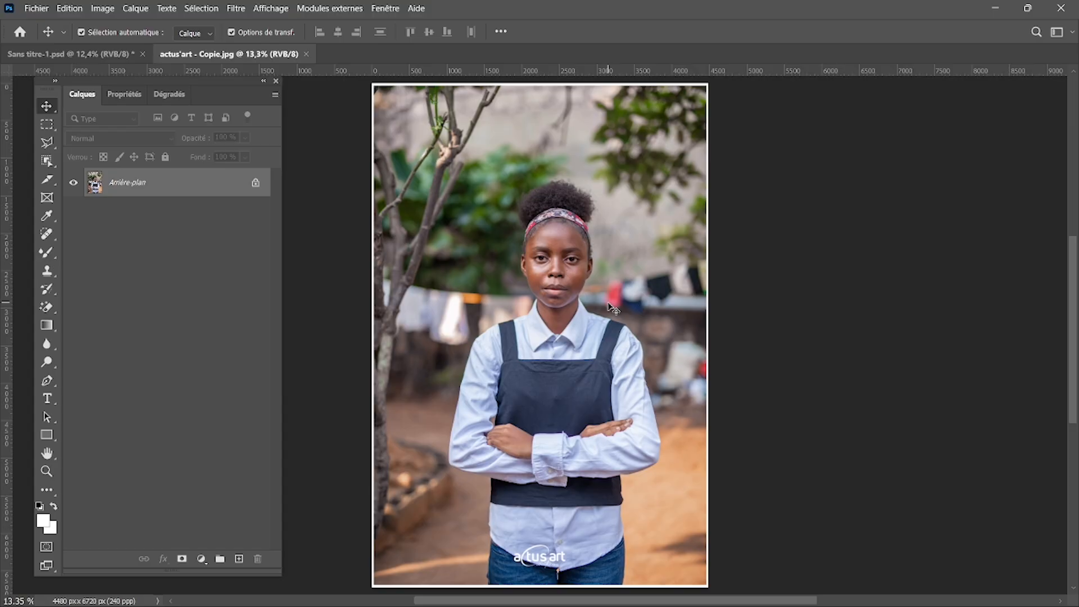
pyautogui.press('ctrl')
pyautogui.hotkey('ctrl', 'r')
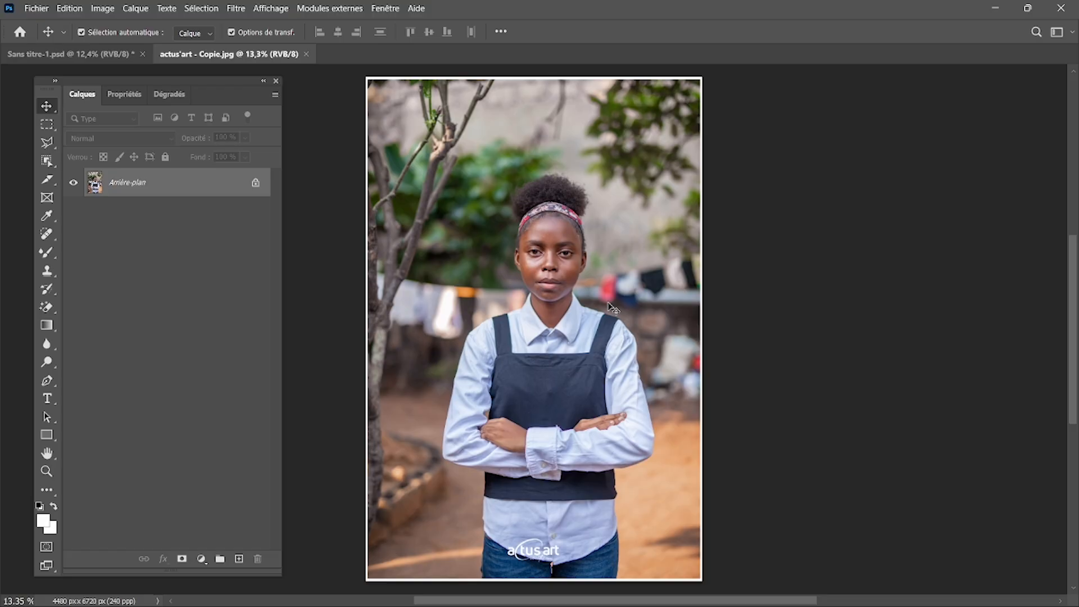
# Remove the small blemish on the forehead above the right-hand eyebrow with the Spot Healing Brush (Correcteur localisé).
pyautogui.press('alt')
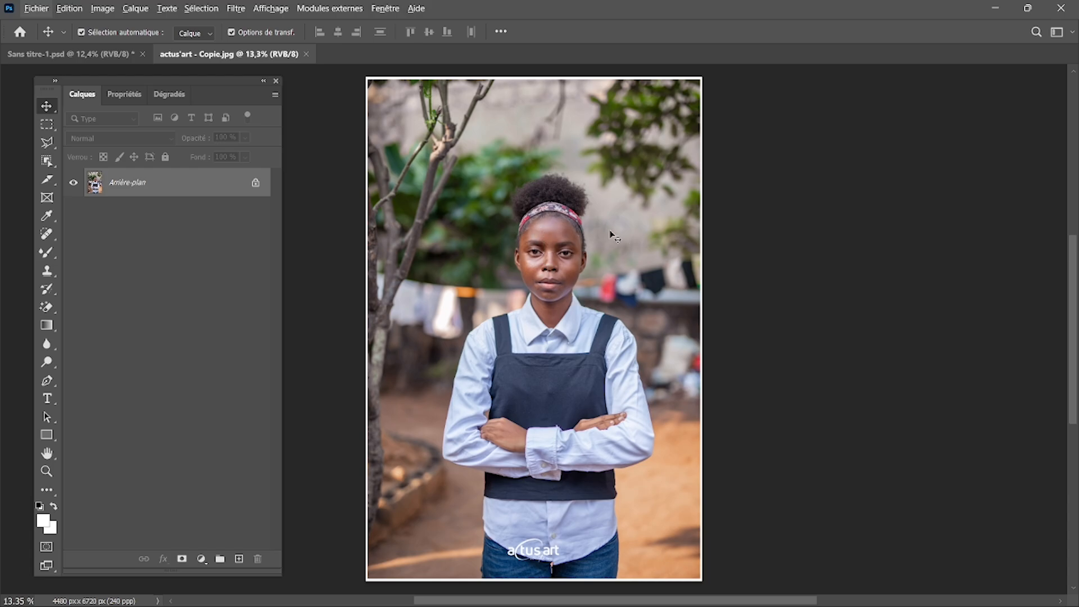
pyautogui.scroll(1, 574, 268)
pyautogui.scroll(10, 575, 268)
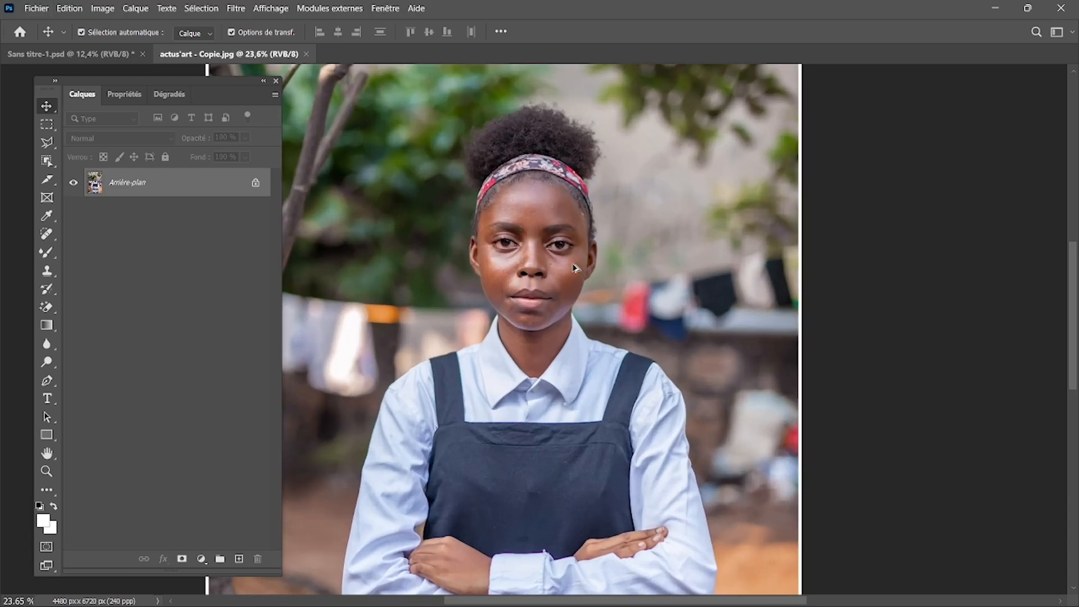
pyautogui.scroll(3, 575, 268)
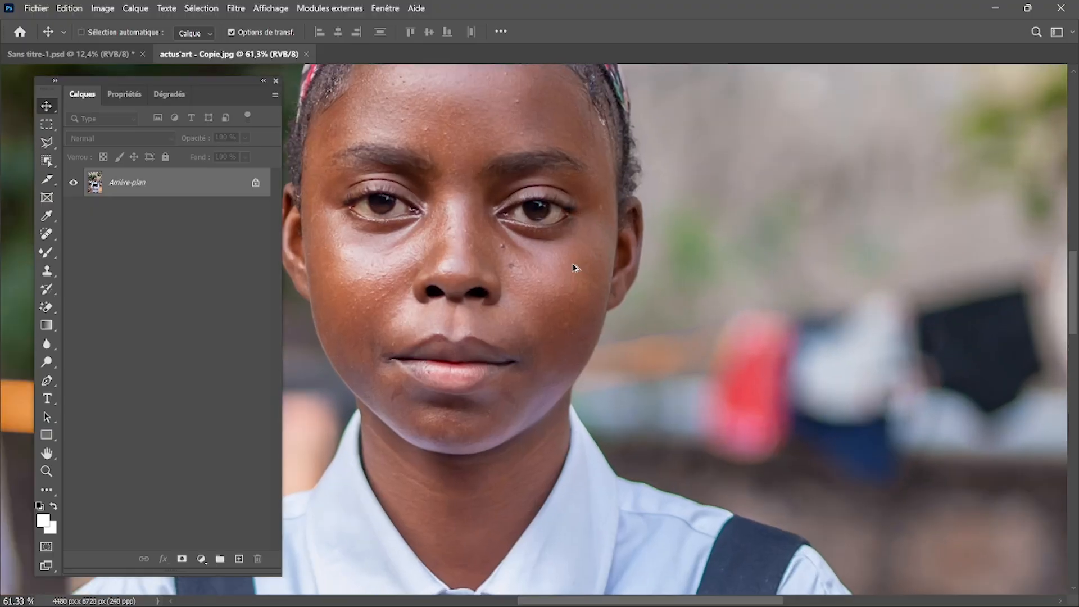
pyautogui.scroll(3, 574, 265)
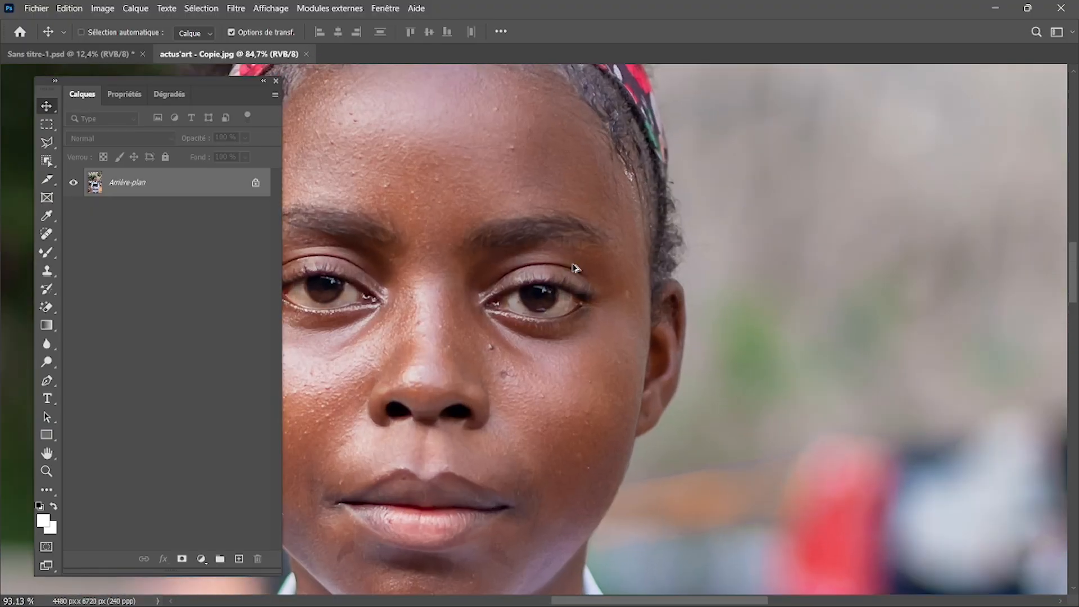
pyautogui.scroll(2, 575, 269)
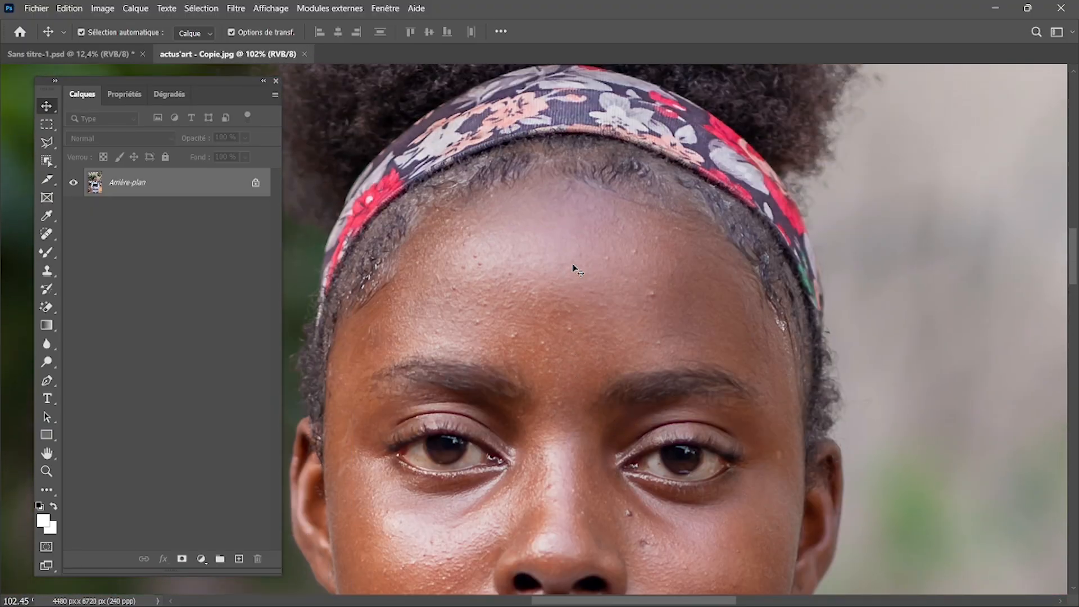
pyautogui.scroll(-4, 575, 268)
pyautogui.scroll(3, 574, 269)
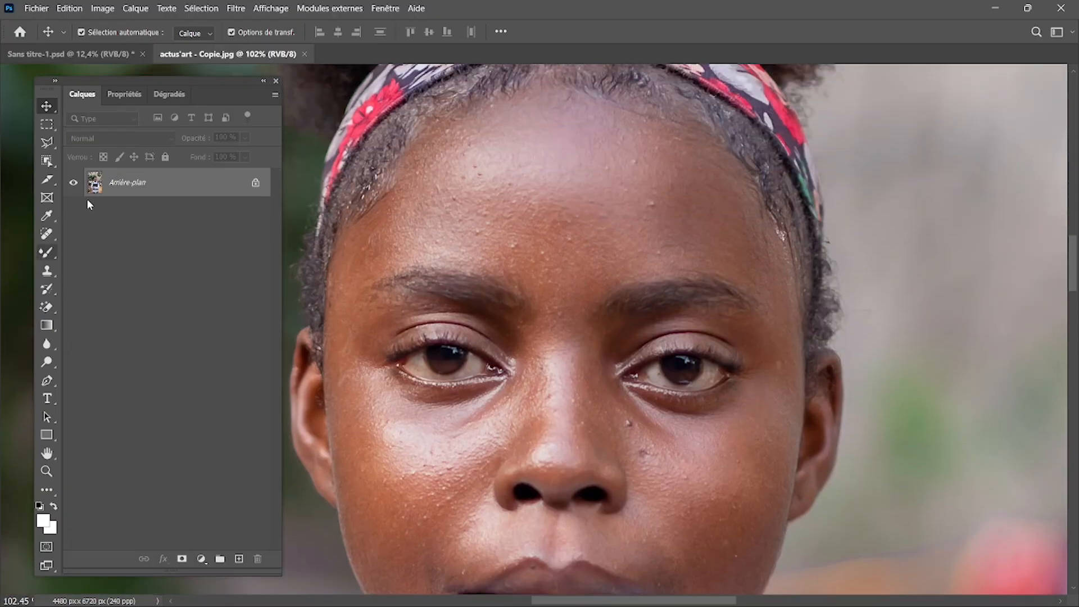
pyautogui.click(53, 240)
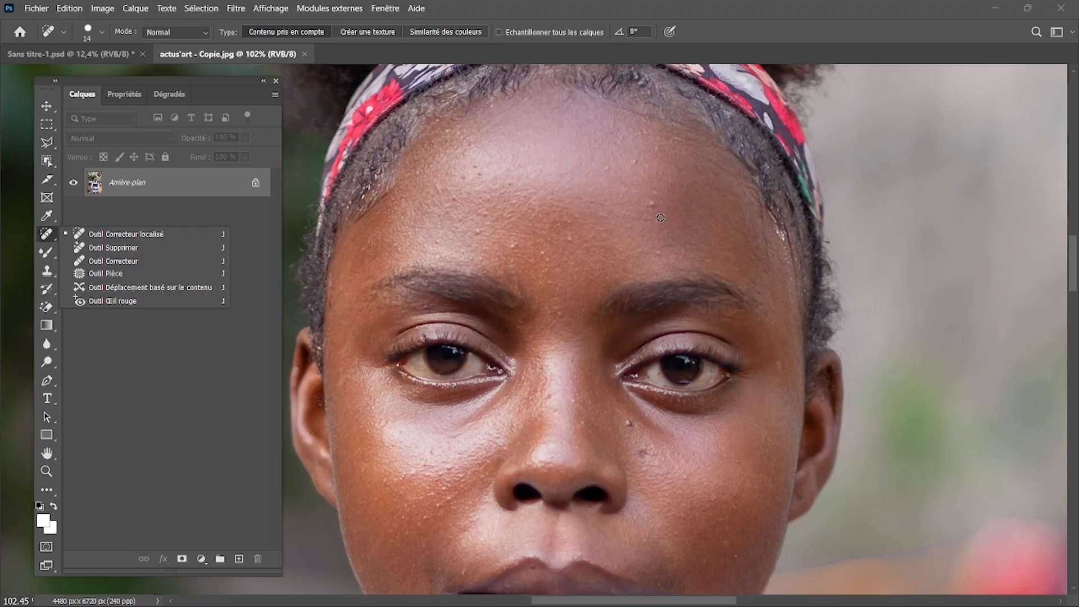
pyautogui.scroll(5, 660, 217)
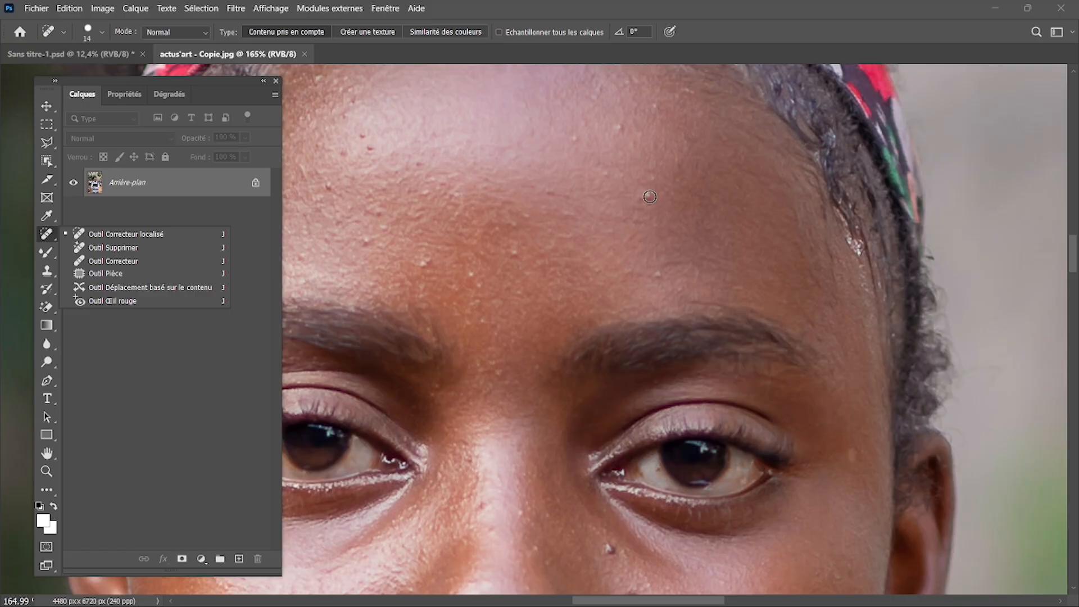
pyautogui.click(649, 197)
pyautogui.click(650, 195)
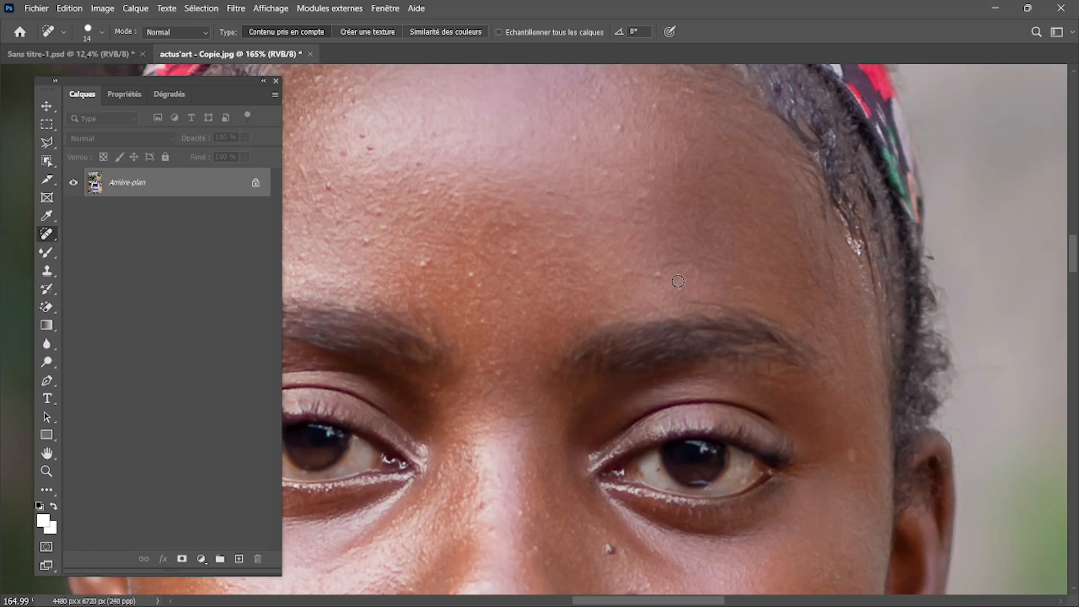
# Remove the small bumps on the forehead above the left-hand eyebrow with the Spot Healing Brush.
pyautogui.hscroll(-5, 679, 281)
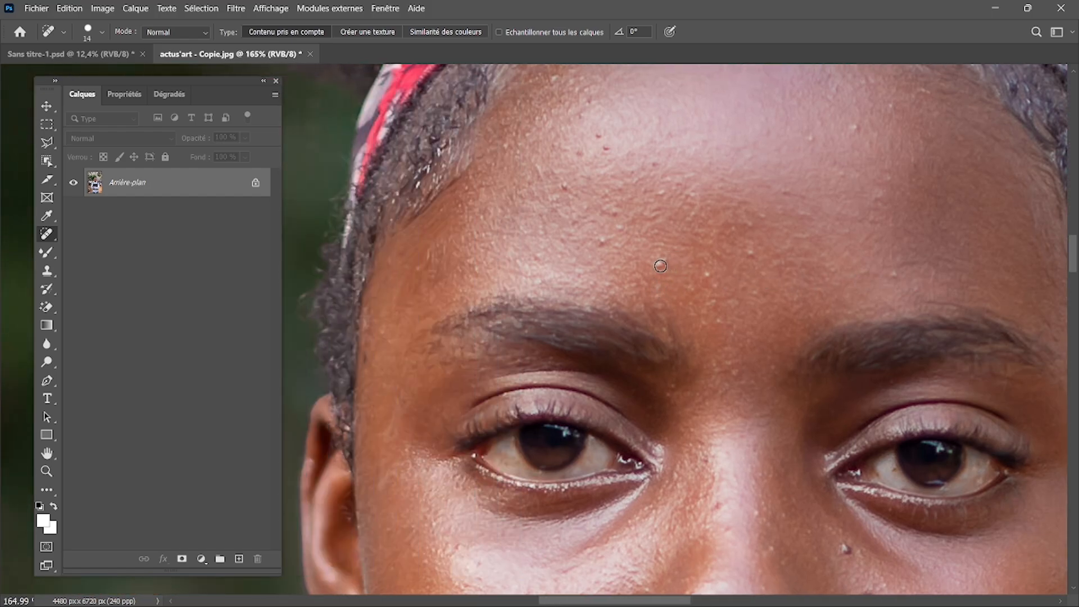
pyautogui.click(661, 262)
pyautogui.click(667, 263)
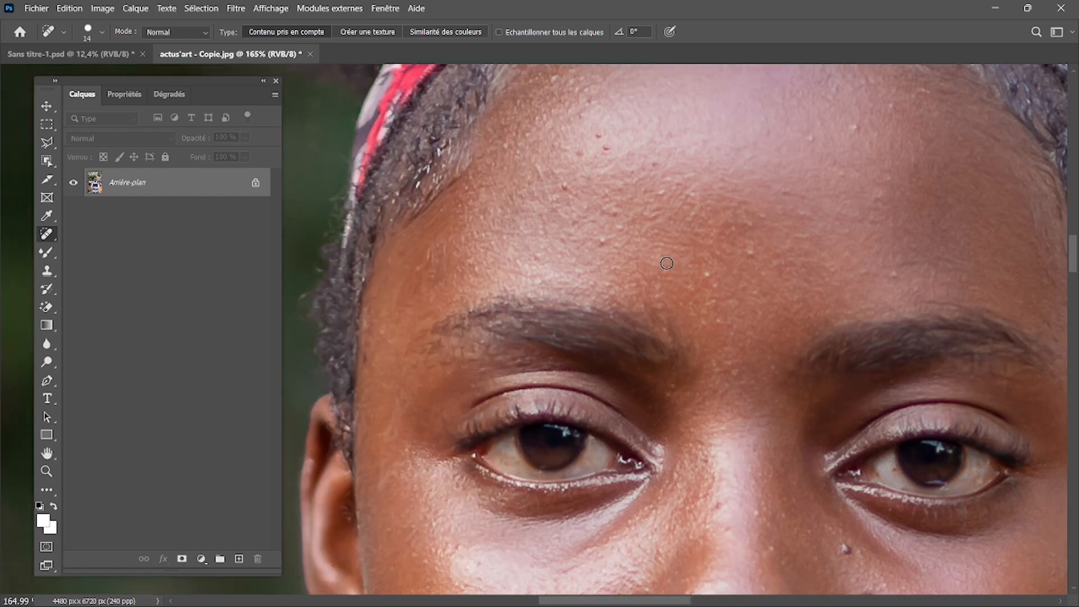
pyautogui.click(598, 242)
pyautogui.click(606, 151)
pyautogui.click(599, 137)
# Heal the spots near the hairline, on the right-hand side of the forehead and at its centre above the brows.
pyautogui.scroll(5, 607, 158)
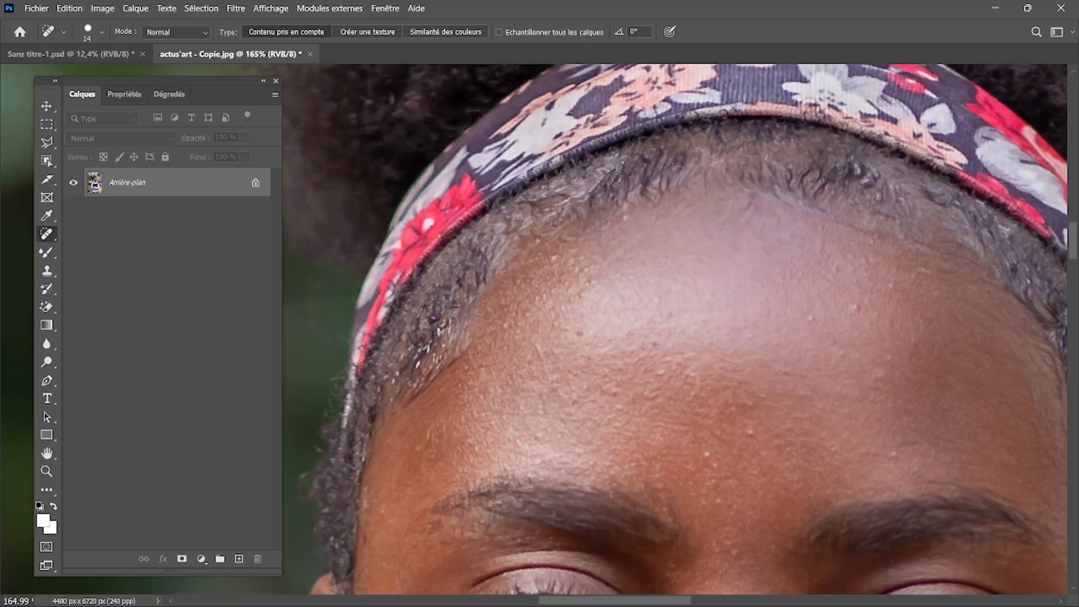
pyautogui.click(625, 220)
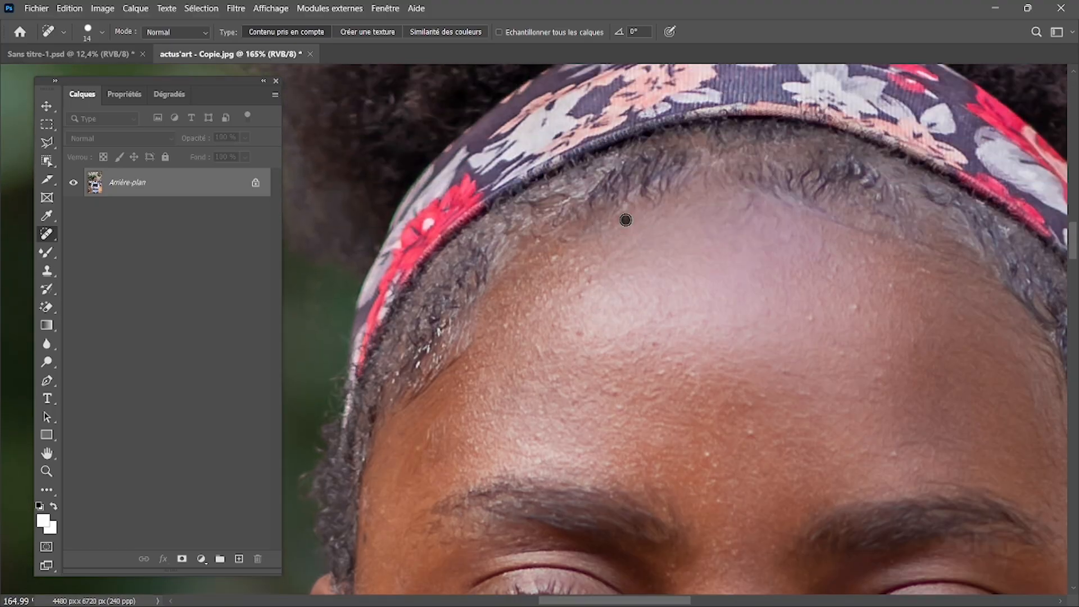
pyautogui.click(857, 309)
pyautogui.scroll(-5, 810, 318)
pyautogui.click(896, 196)
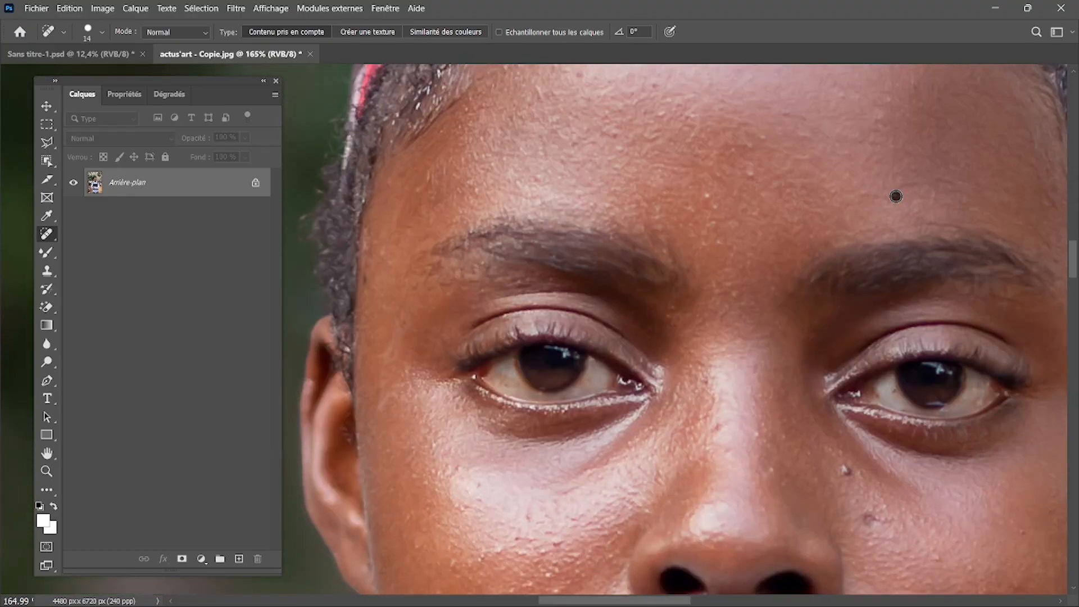
pyautogui.click(752, 173)
# Remove the small blemish just above the left-hand corner of the mouth.
pyautogui.scroll(-2, 708, 199)
pyautogui.scroll(-4, 708, 199)
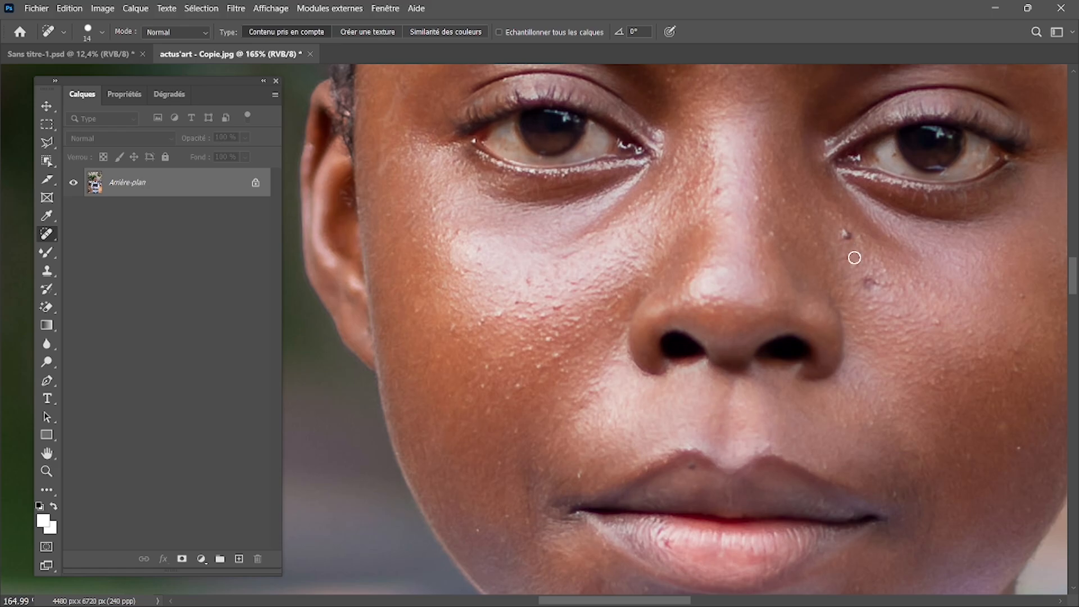
pyautogui.scroll(-2, 857, 270)
pyautogui.hscroll(-3, 946, 368)
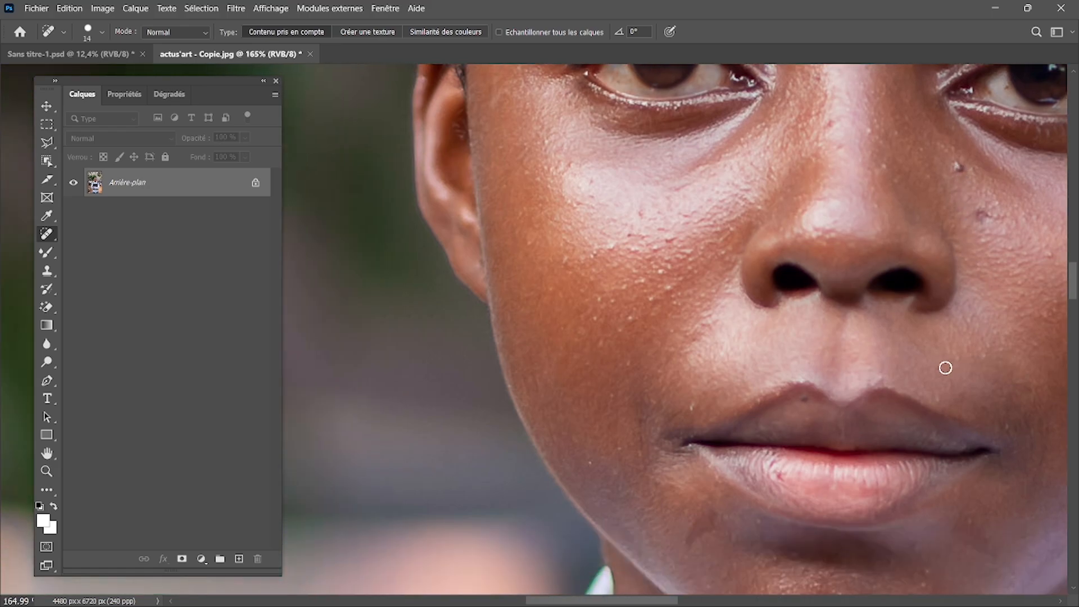
pyautogui.click(714, 407)
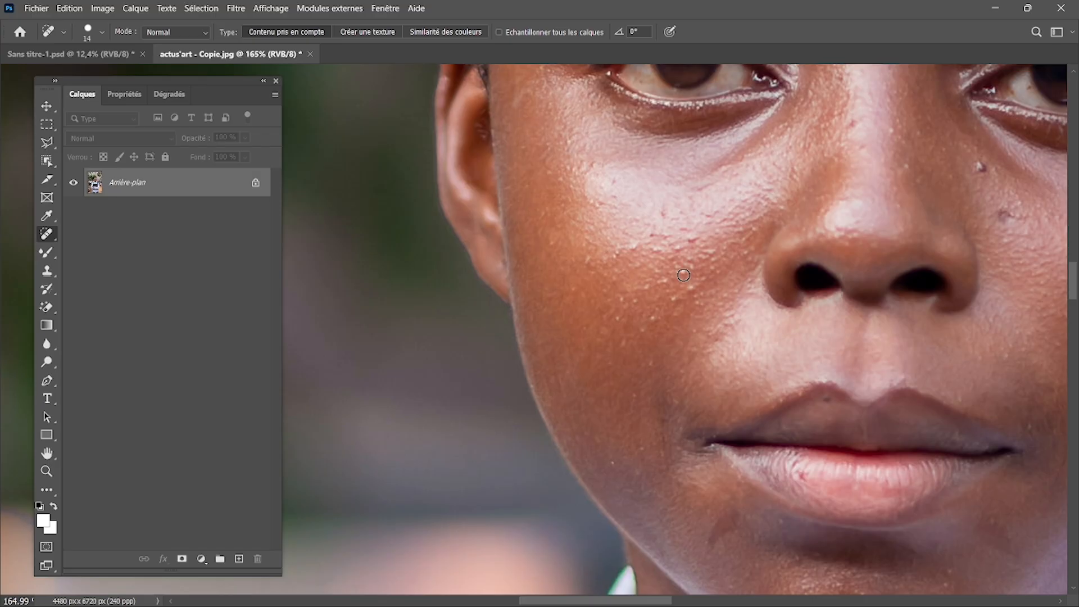
# Heal the bumps across the middle and lower part of the left-hand cheek with spots and short strokes.
pyautogui.click(689, 241)
pyautogui.click(664, 286)
pyautogui.click(691, 289)
pyautogui.click(675, 300)
pyautogui.moveTo(676, 300); pyautogui.dragTo(650, 325)
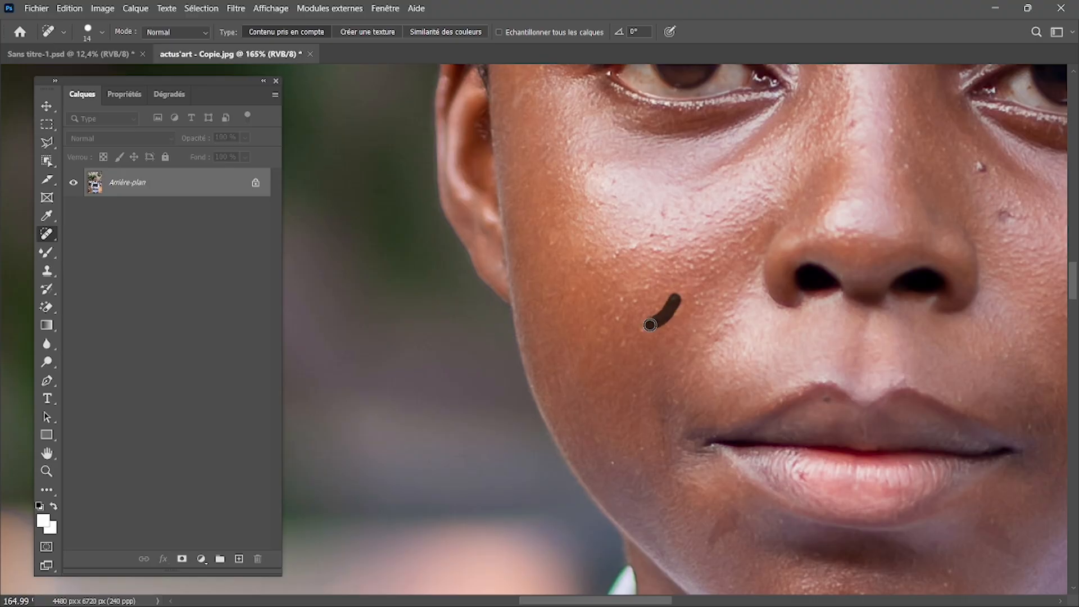
pyautogui.click(640, 328)
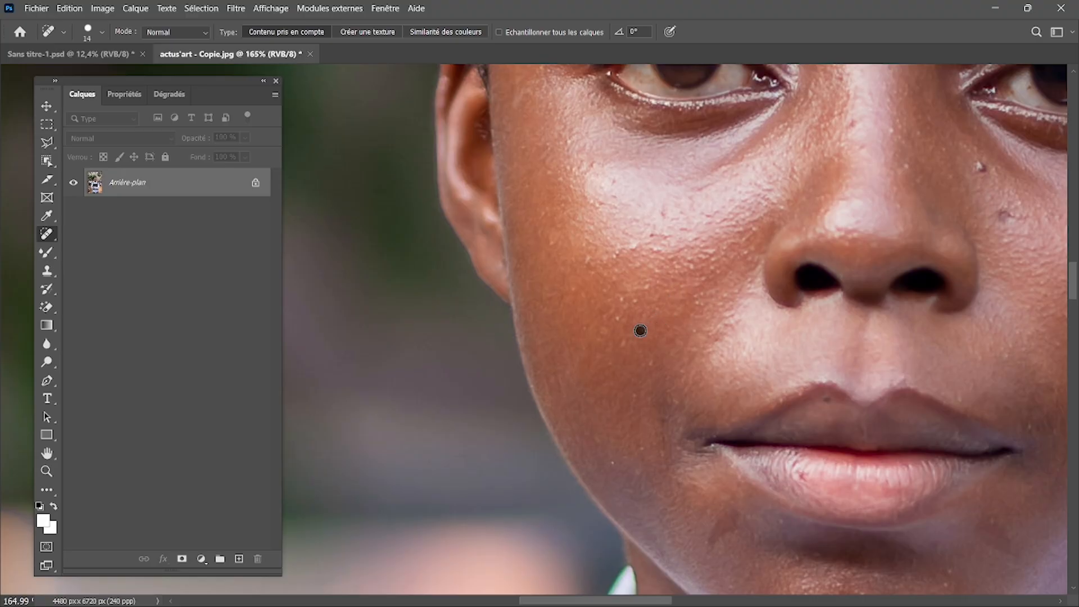
pyautogui.click(619, 320)
pyautogui.moveTo(633, 303); pyautogui.dragTo(645, 290)
# Remove the small blemish on the right-hand cheek, below the two dark moles beside the nose.
pyautogui.scroll(10, 587, 260)
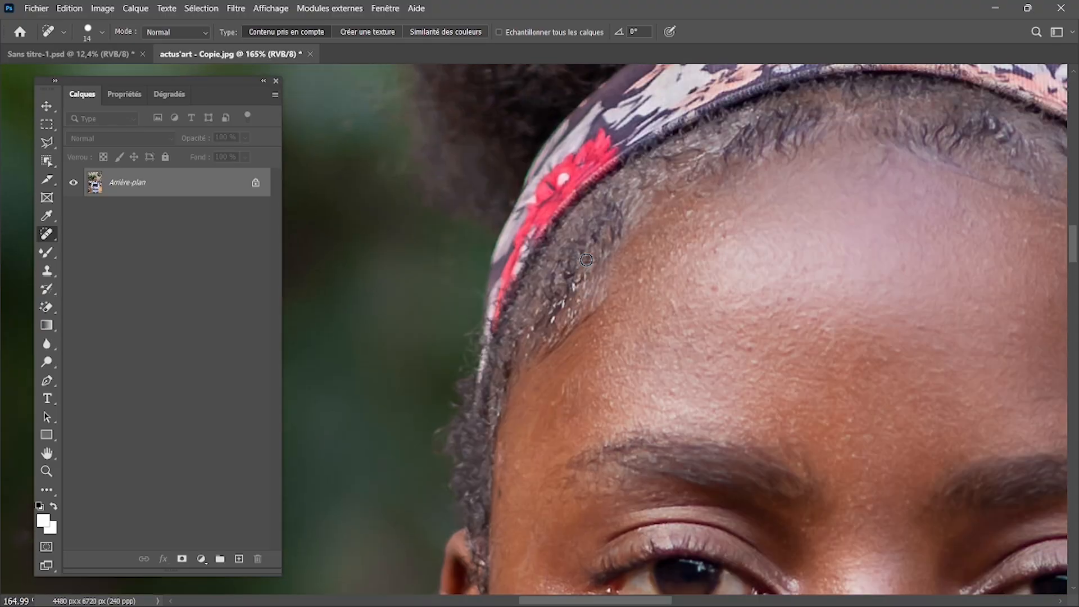
pyautogui.scroll(-10, 587, 260)
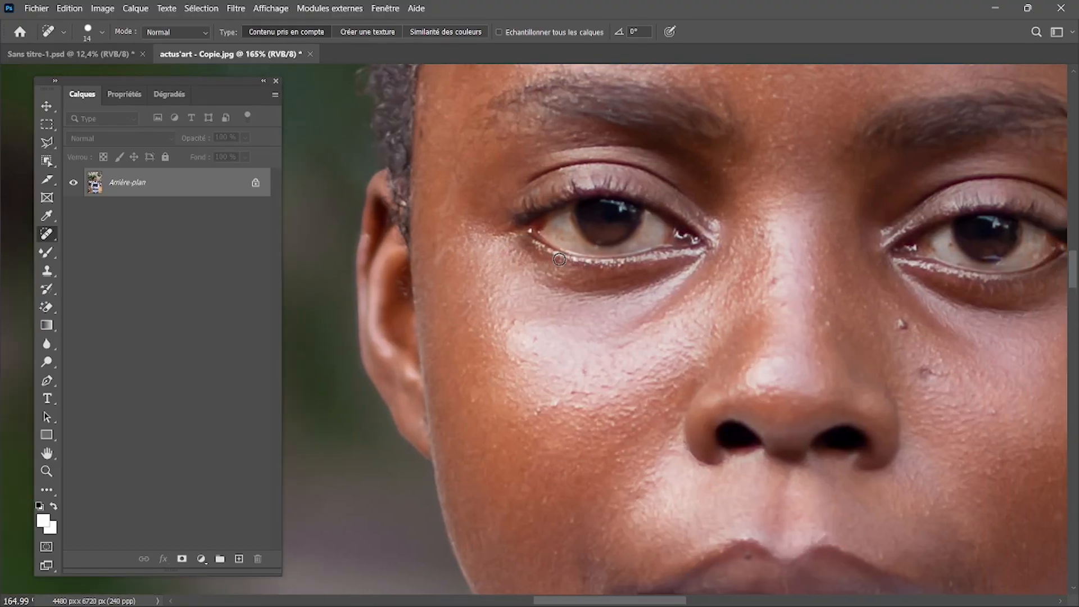
pyautogui.hscroll(8, 559, 259)
pyautogui.scroll(-3, 559, 260)
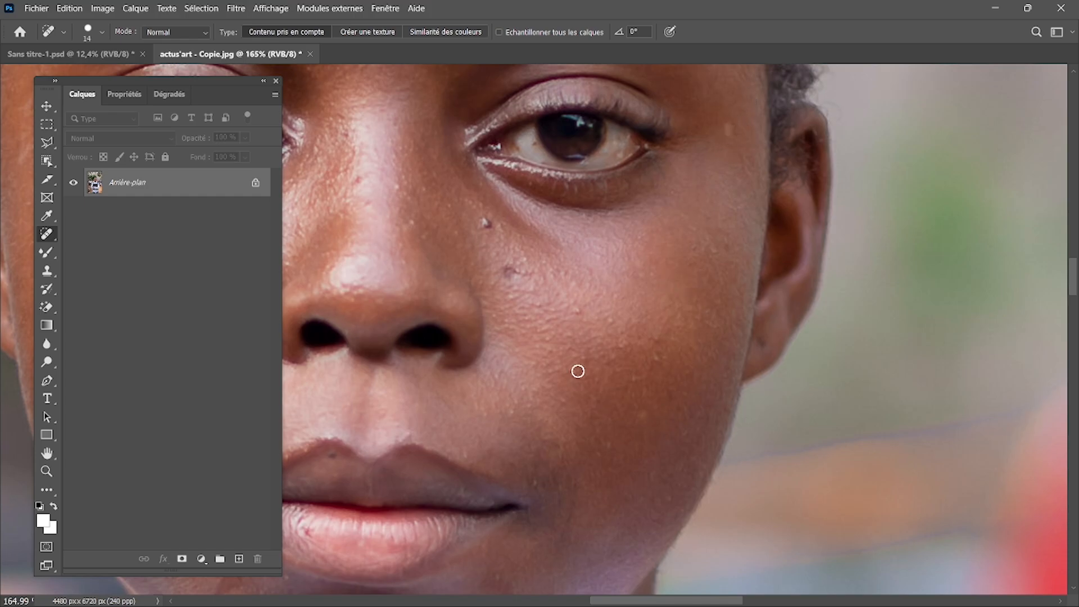
pyautogui.click(581, 317)
# Heal the bumps on the chin below the lower lip with the Spot Healing Brush.
pyautogui.scroll(-3, 579, 310)
pyautogui.scroll(-2, 580, 310)
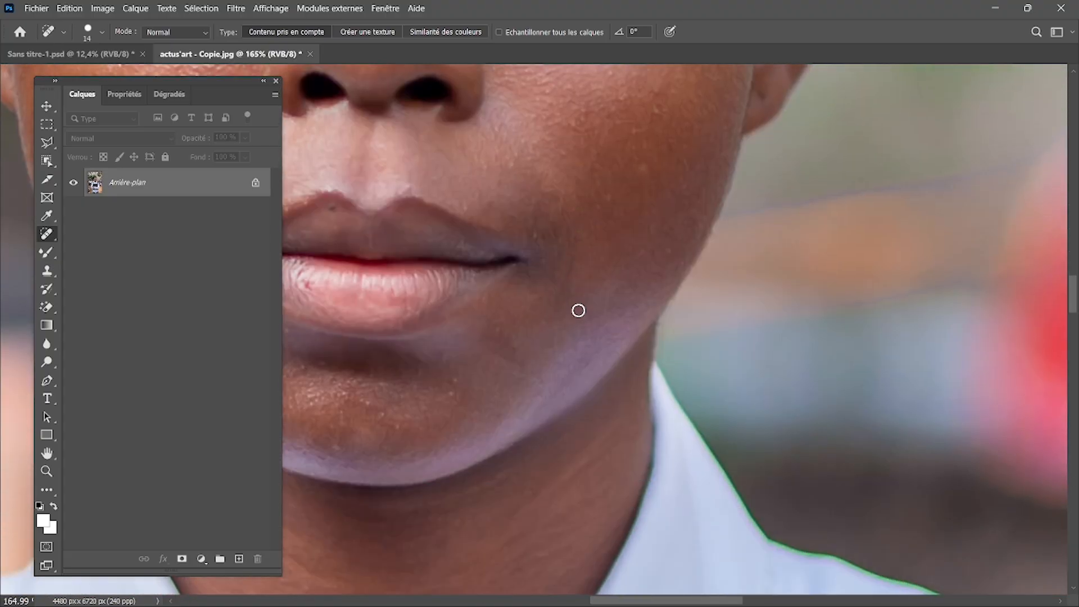
pyautogui.hscroll(-3, 579, 311)
pyautogui.click(632, 393)
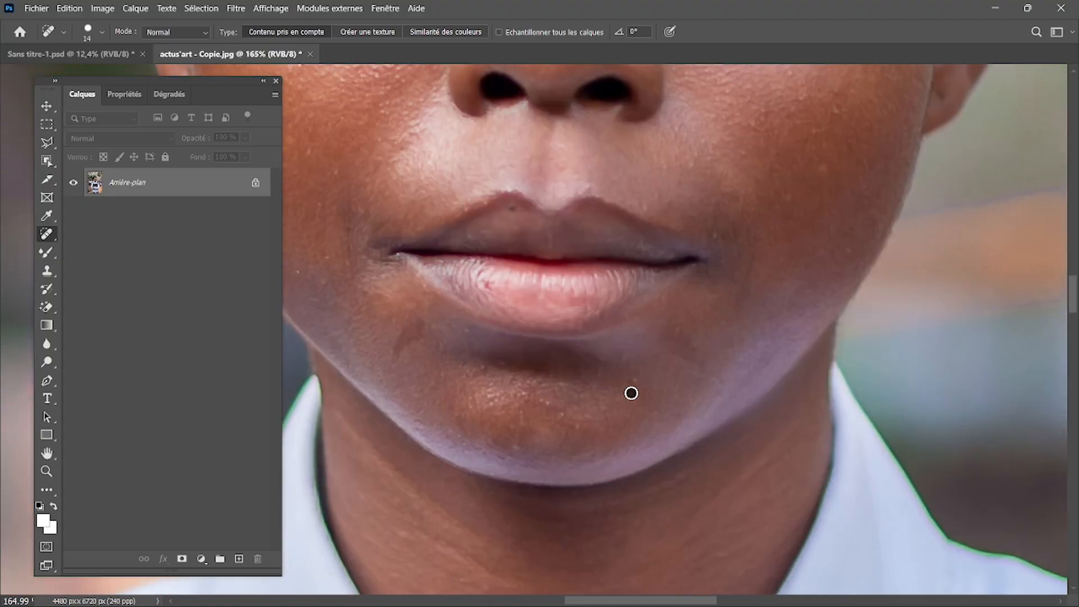
pyautogui.click(635, 381)
pyautogui.moveTo(562, 417); pyautogui.dragTo(571, 429)
pyautogui.click(547, 401)
pyautogui.click(523, 390)
pyautogui.click(559, 382)
# Heal the remaining bumps on the shiny upper part of the left-hand cheek, between the ear and the nose.
pyautogui.scroll(-3, 559, 382)
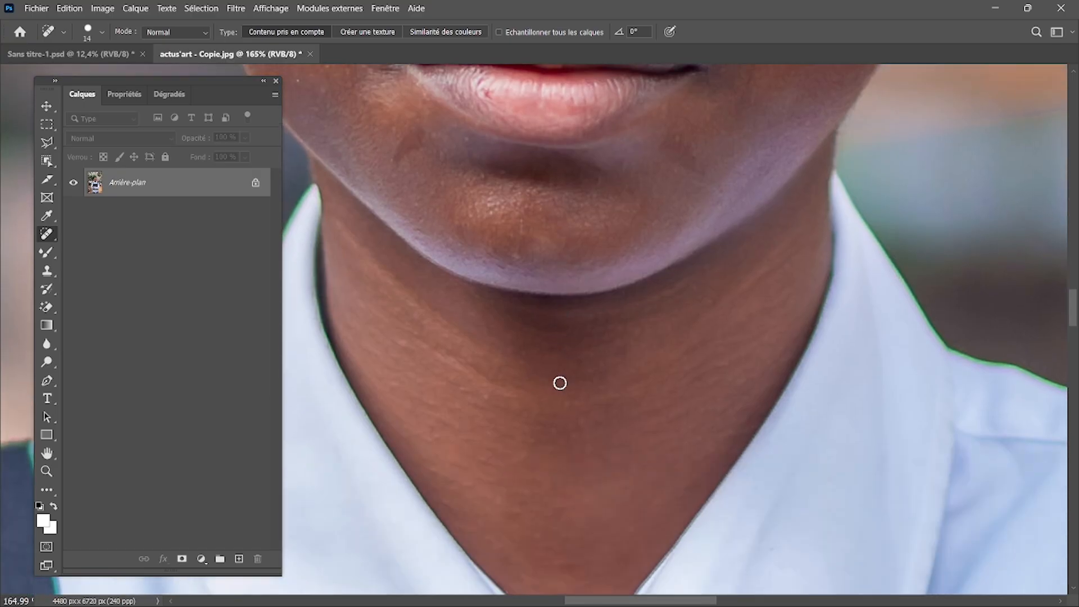
pyautogui.scroll(3, 560, 383)
pyautogui.scroll(-2, 560, 383)
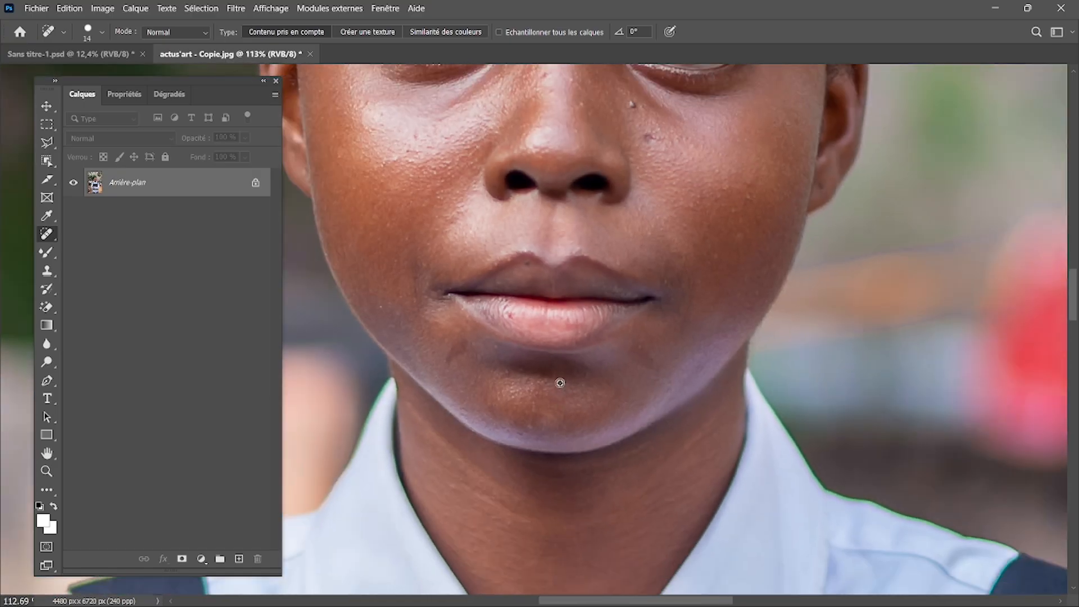
pyautogui.scroll(-4, 560, 383)
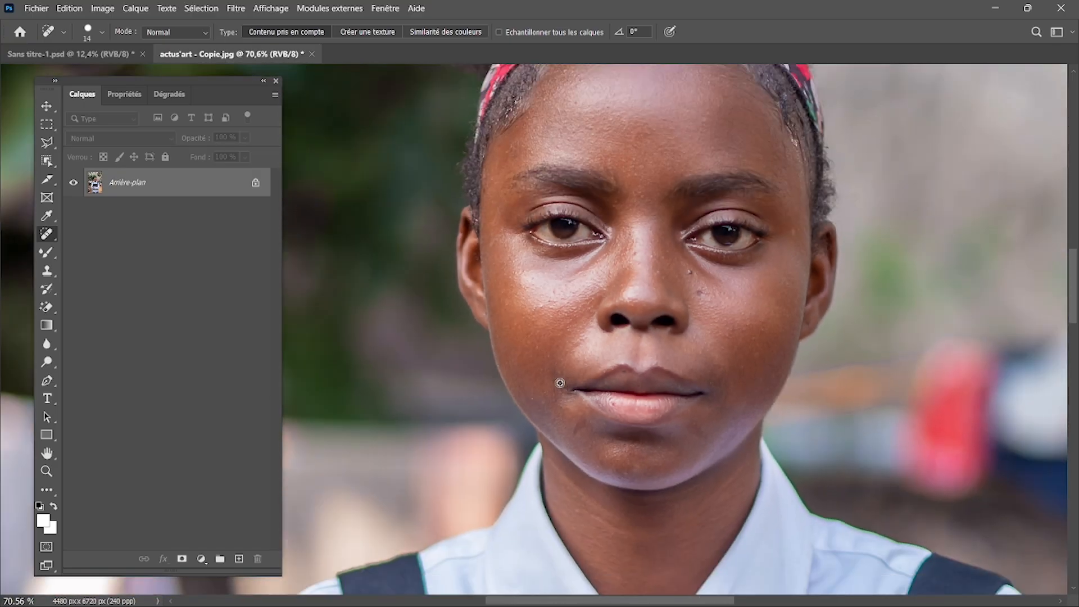
pyautogui.scroll(5, 560, 383)
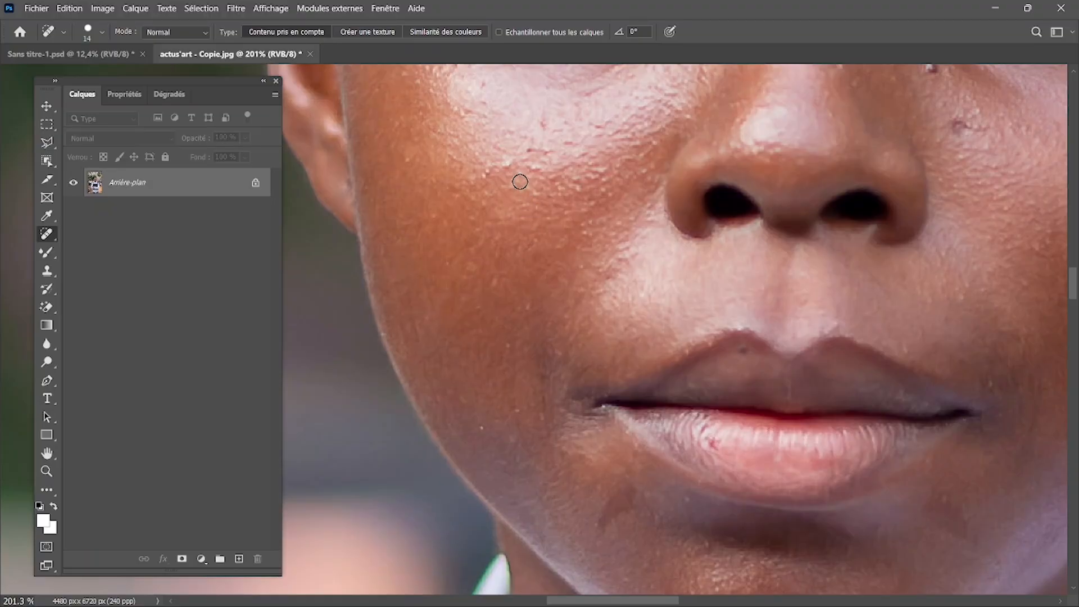
pyautogui.moveTo(509, 166)
pyautogui.mouseDown()
pyautogui.moveTo(486, 174)
pyautogui.moveTo(543, 122)
pyautogui.mouseUp()
pyautogui.click(487, 173)
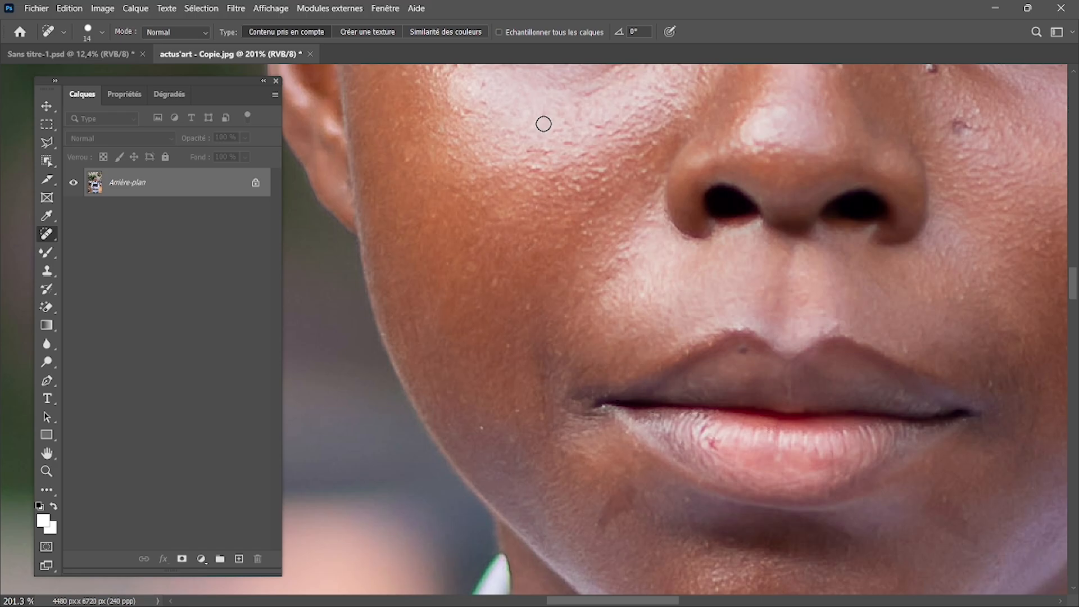
pyautogui.click(573, 177)
pyautogui.click(576, 187)
pyautogui.click(600, 174)
# Check the retouched forehead and face up close and within the whole photo.
pyautogui.scroll(-2, 601, 173)
pyautogui.scroll(10, 601, 174)
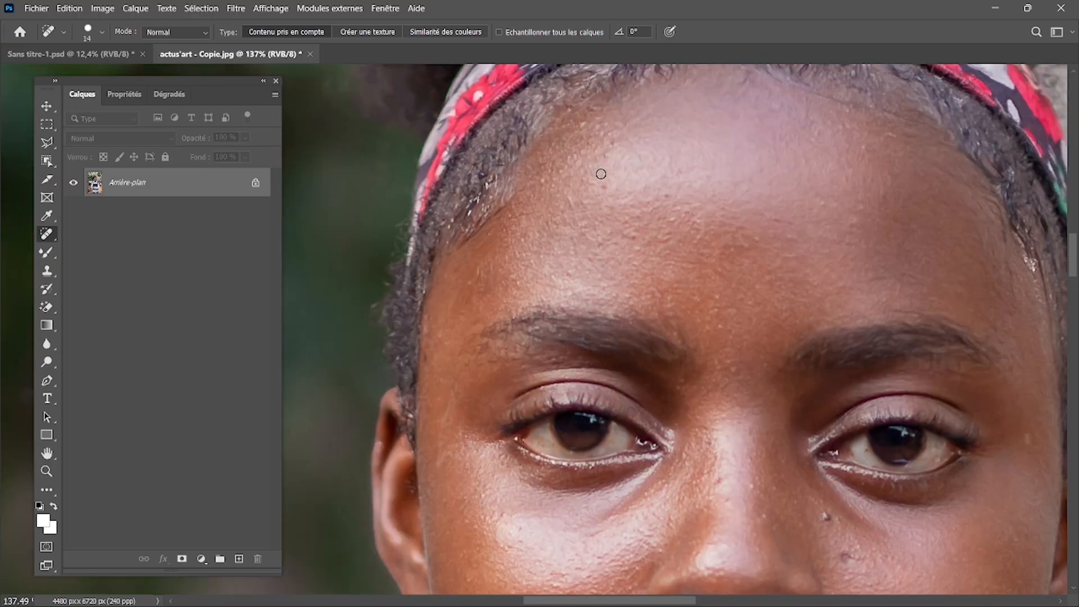
pyautogui.scroll(4, 601, 174)
pyautogui.hscroll(-3, 601, 173)
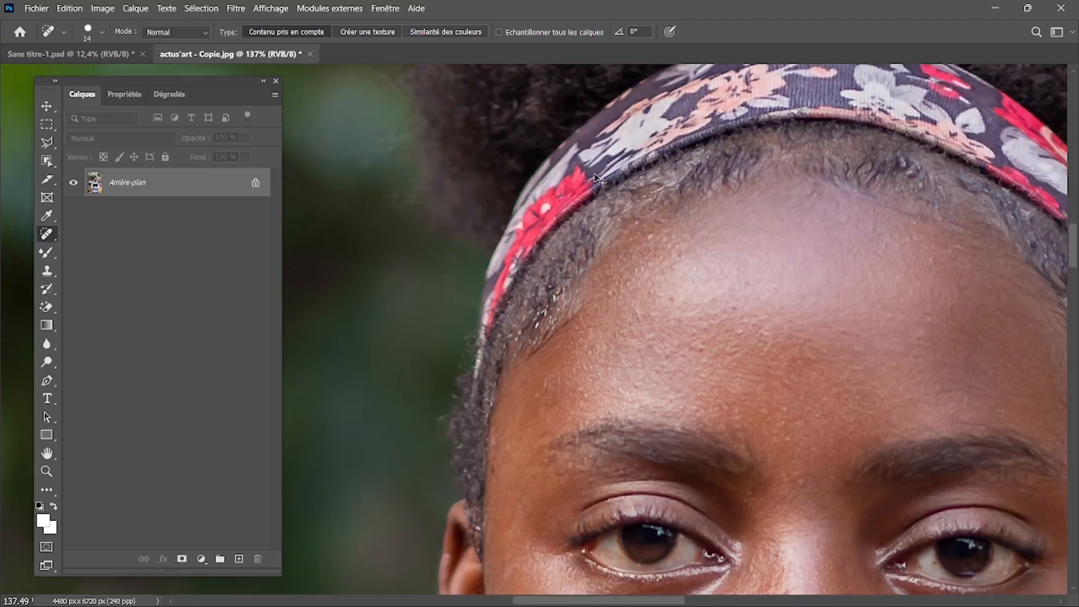
pyautogui.hotkey('ctrl', '0')
pyautogui.scroll(4, 597, 177)
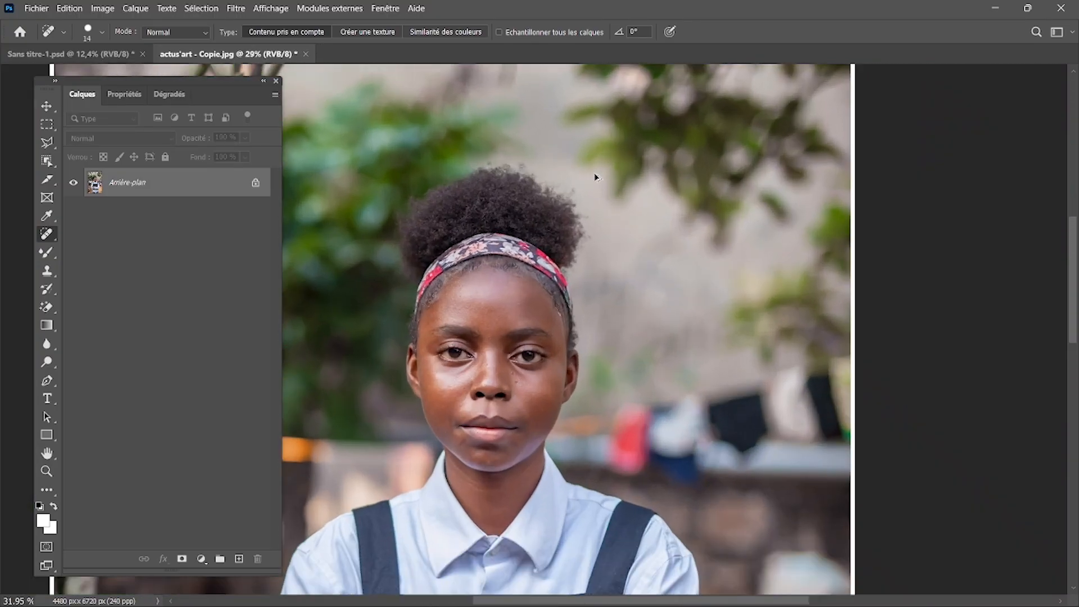
pyautogui.scroll(5, 598, 178)
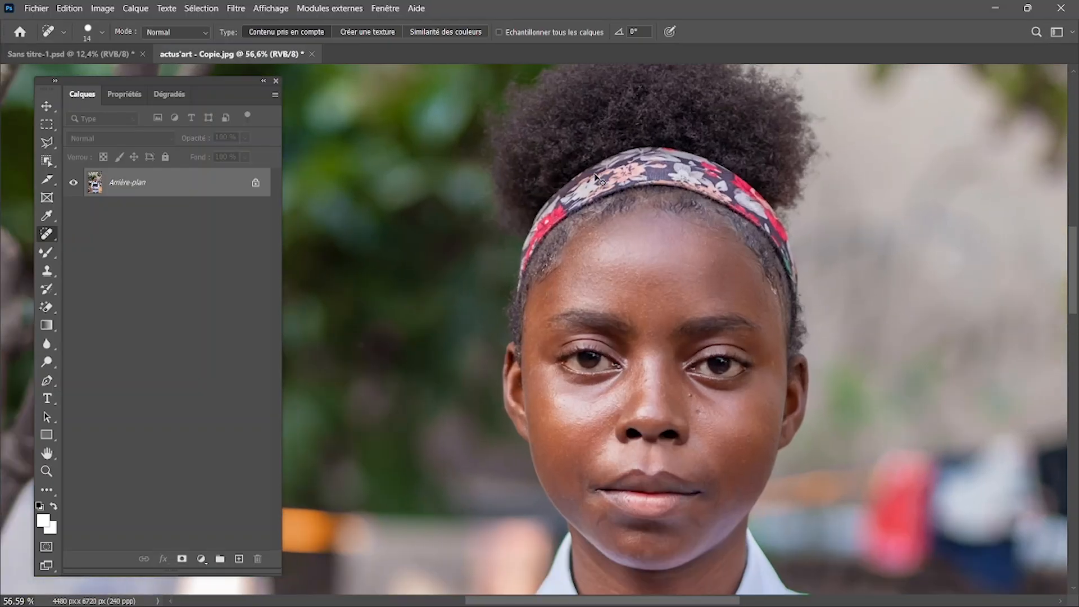
pyautogui.hotkey('ctrl', '0')
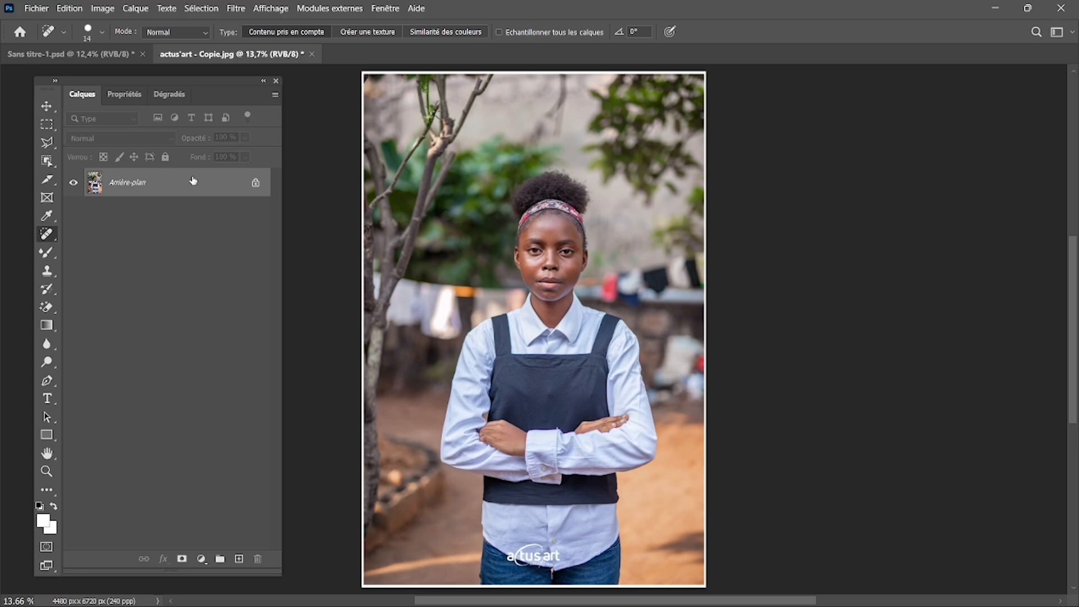
# Duplicate the background layer twice and rename the lower copy A and the upper copy B.
pyautogui.hotkey('ctrl', 'j')
pyautogui.hotkey('ctrl', 'j')
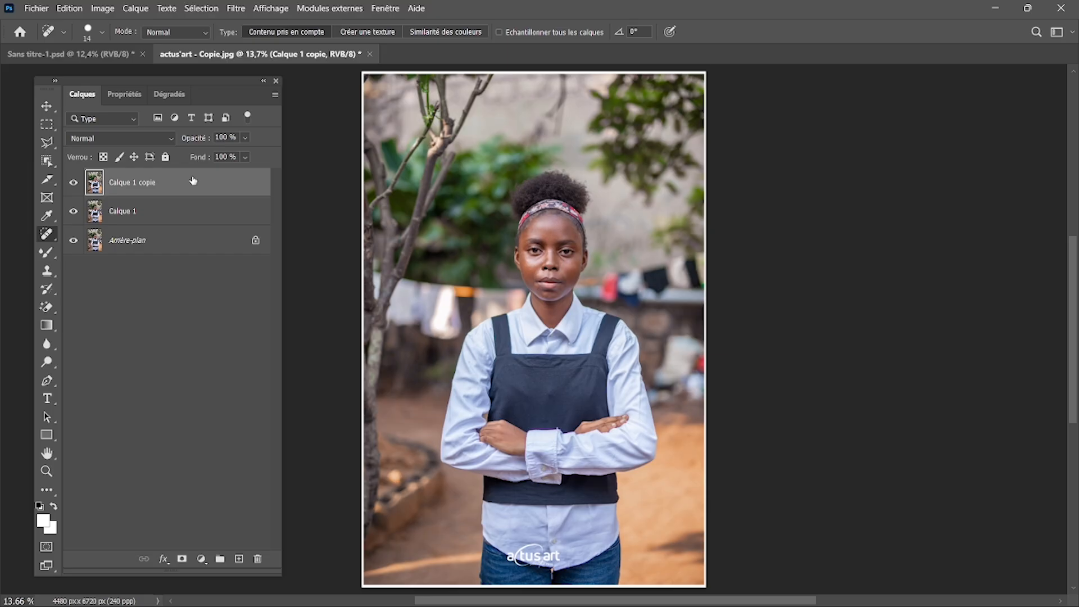
pyautogui.click(134, 220)
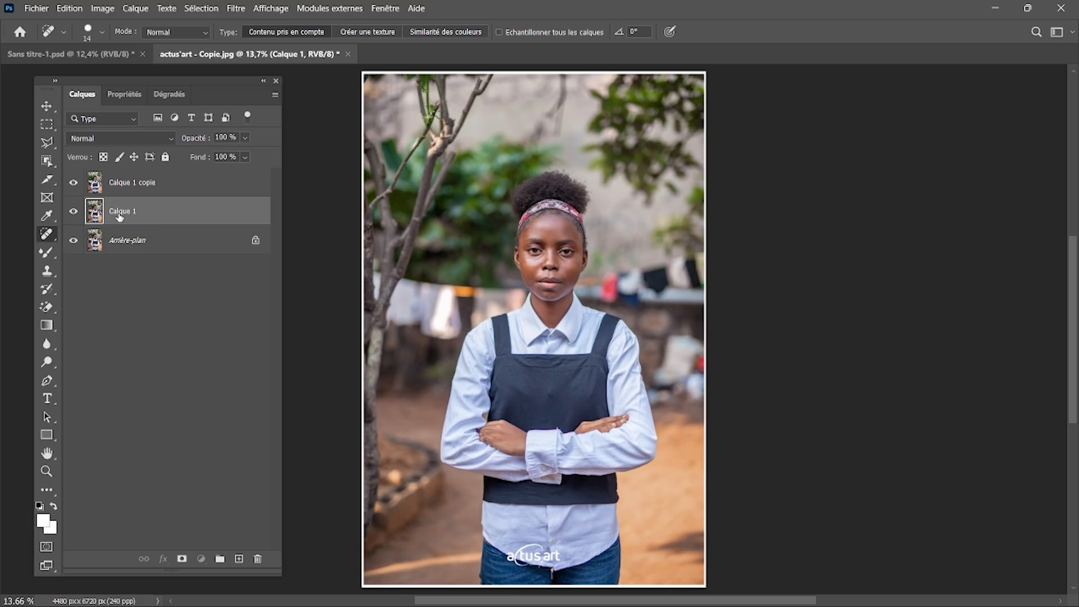
pyautogui.doubleClick(119, 214)
pyautogui.write('A')
pyautogui.click(144, 186)
pyautogui.doubleClick(143, 184)
pyautogui.write('B')
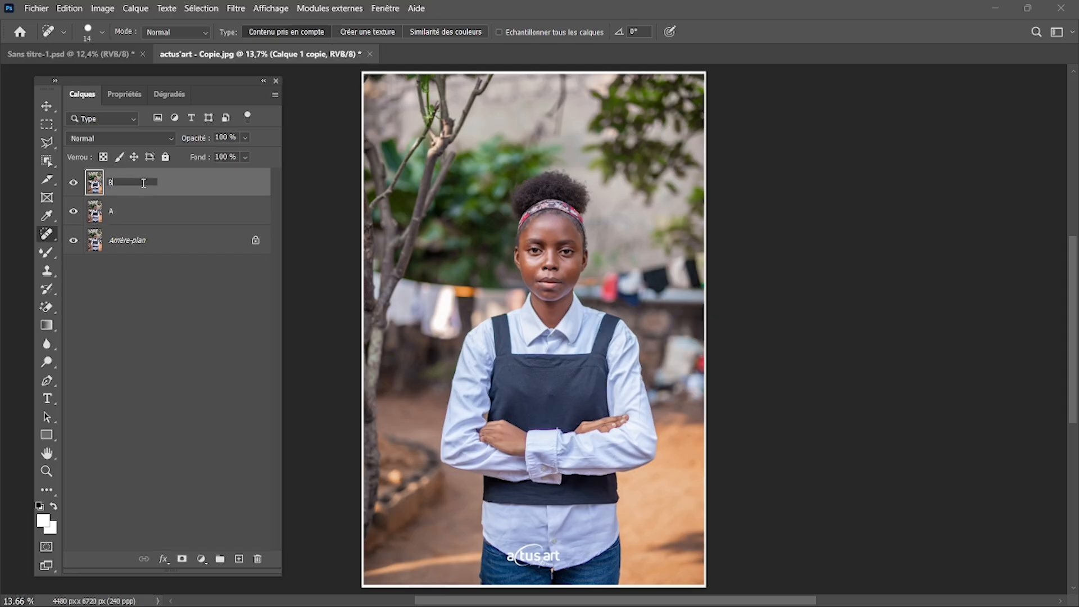
pyautogui.press('Return')
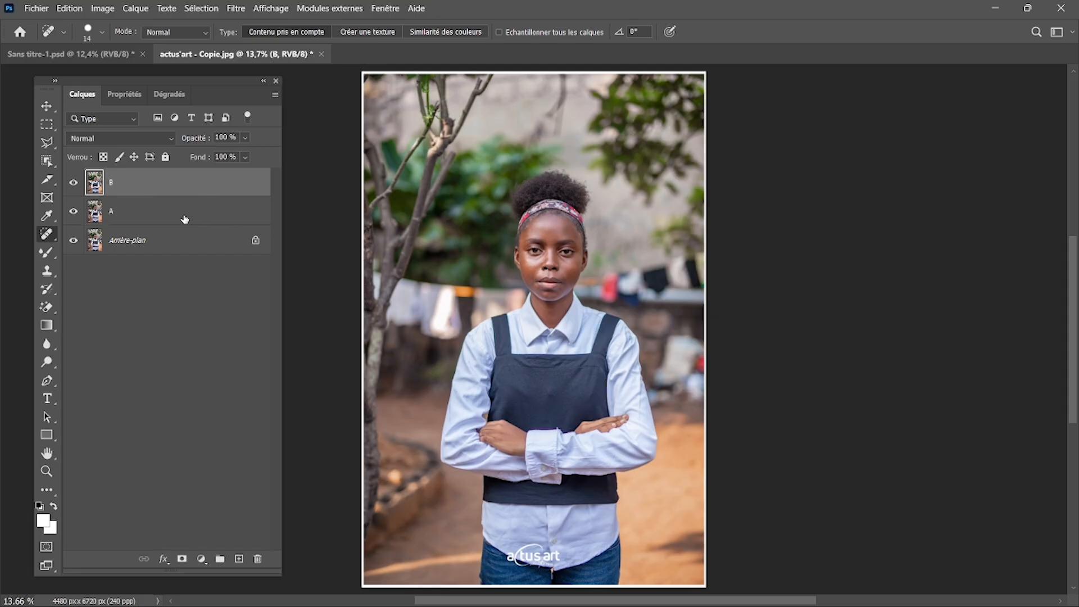
# Hide layer B and set up a Gaussian Blur (Flou gaussien) with a 3-pixel radius on layer A.
pyautogui.click(74, 183)
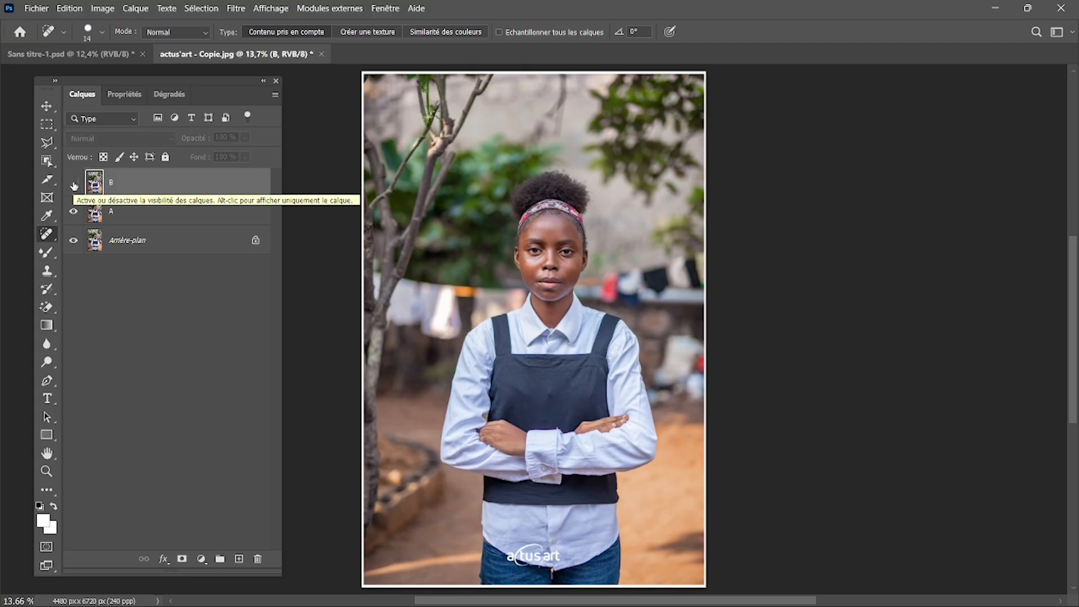
pyautogui.click(163, 223)
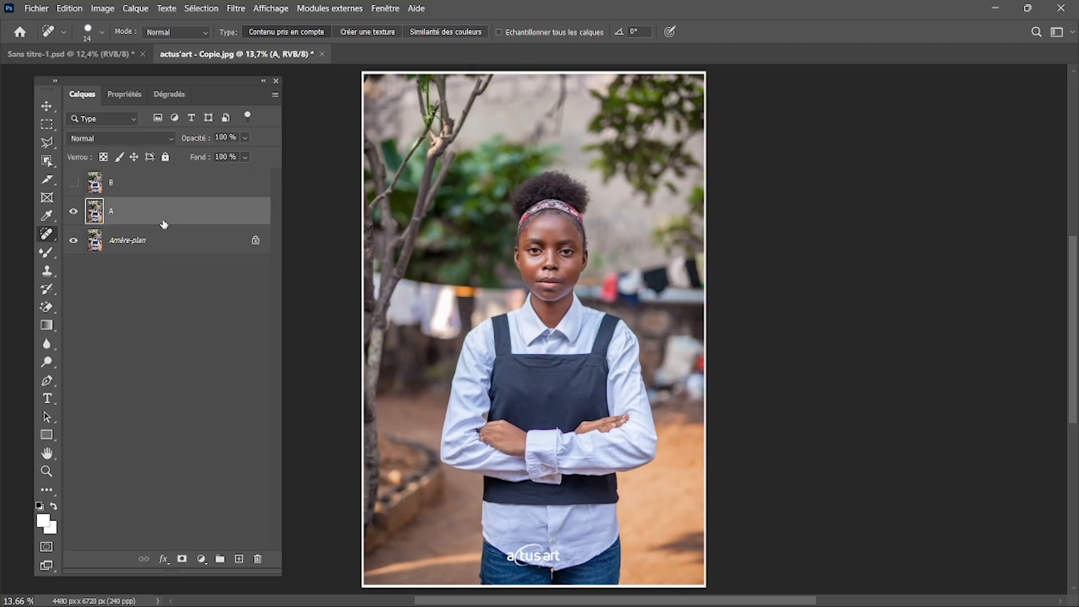
pyautogui.click(235, 9)
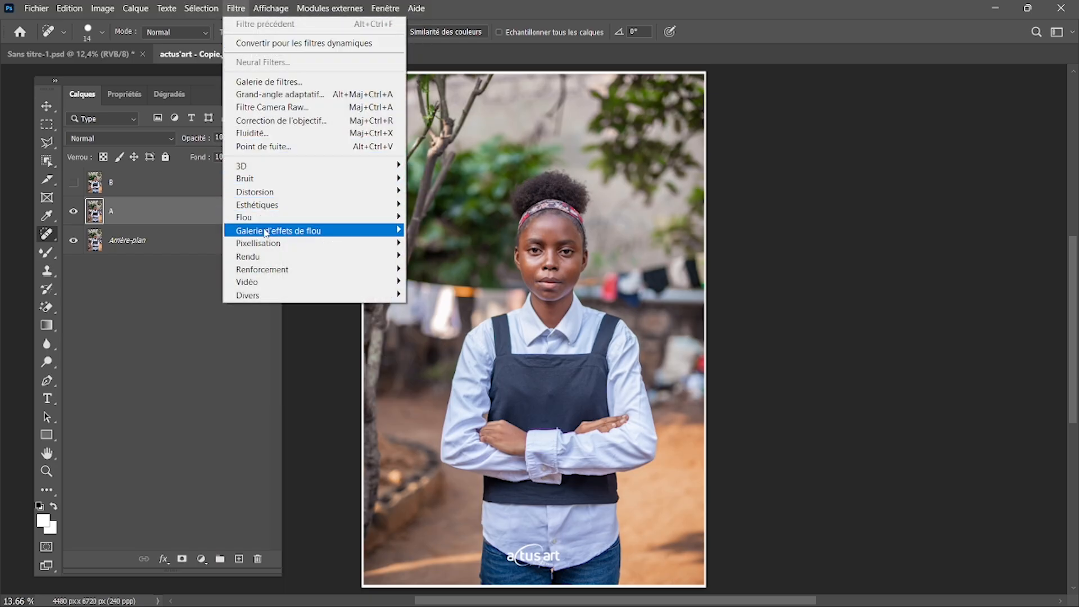
pyautogui.moveTo(315, 218)
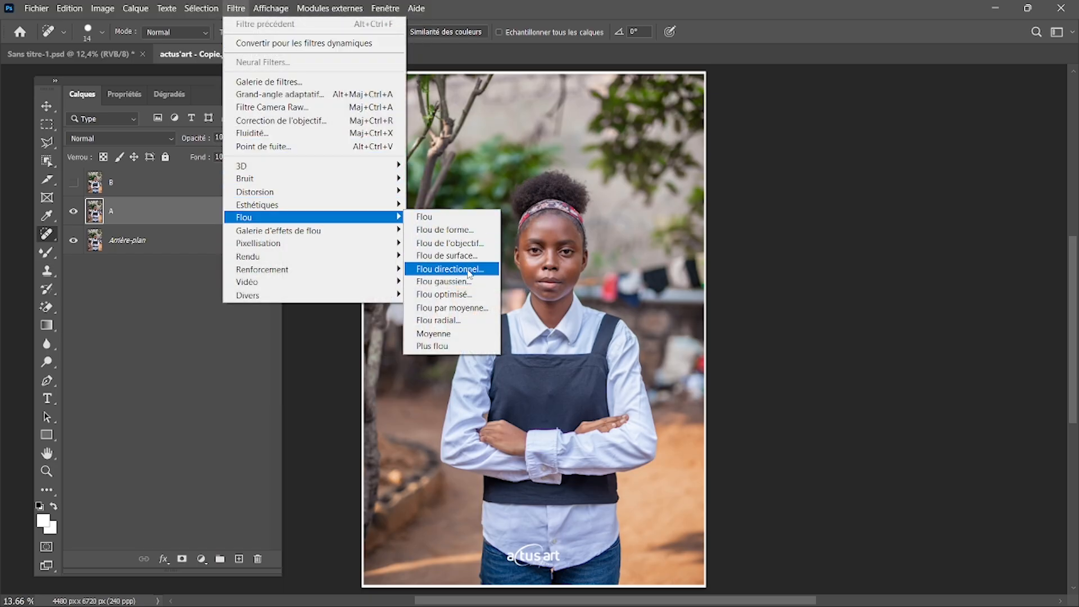
pyautogui.click(469, 288)
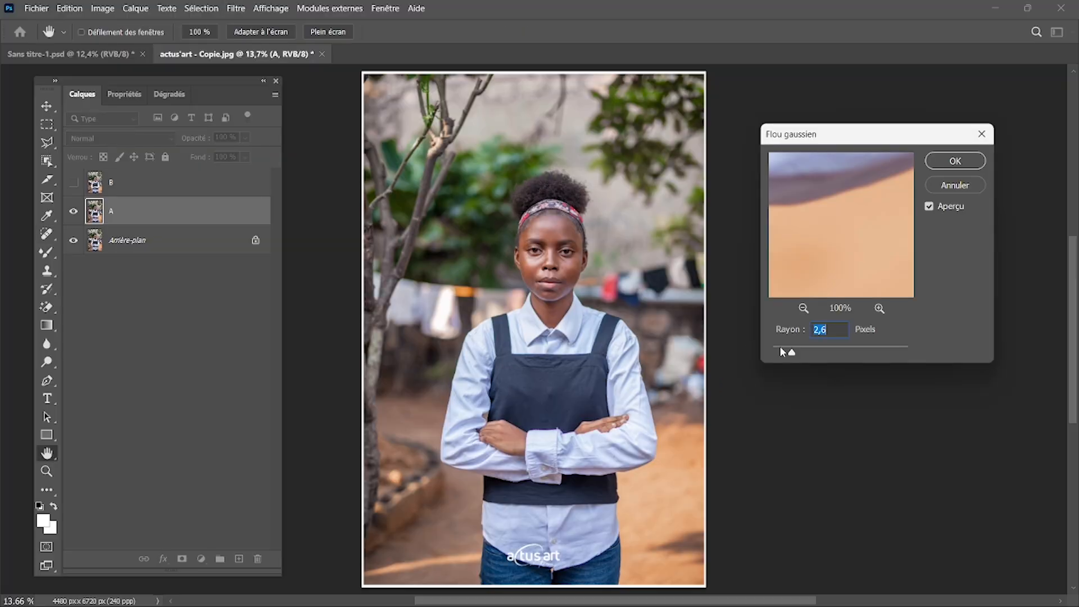
pyautogui.click(796, 351)
pyautogui.moveTo(802, 354); pyautogui.dragTo(798, 353)
pyautogui.write('3')
pyautogui.press('Tab')
# Check the blur preview across the clothing and face, and apply the 3-pixel Gaussian Blur to layer A.
pyautogui.moveTo(838, 247); pyautogui.dragTo(984, 361)
pyautogui.moveTo(817, 200); pyautogui.dragTo(942, 420)
pyautogui.moveTo(831, 237); pyautogui.dragTo(974, 416)
pyautogui.moveTo(825, 196); pyautogui.dragTo(925, 388)
pyautogui.moveTo(855, 216); pyautogui.dragTo(956, 489)
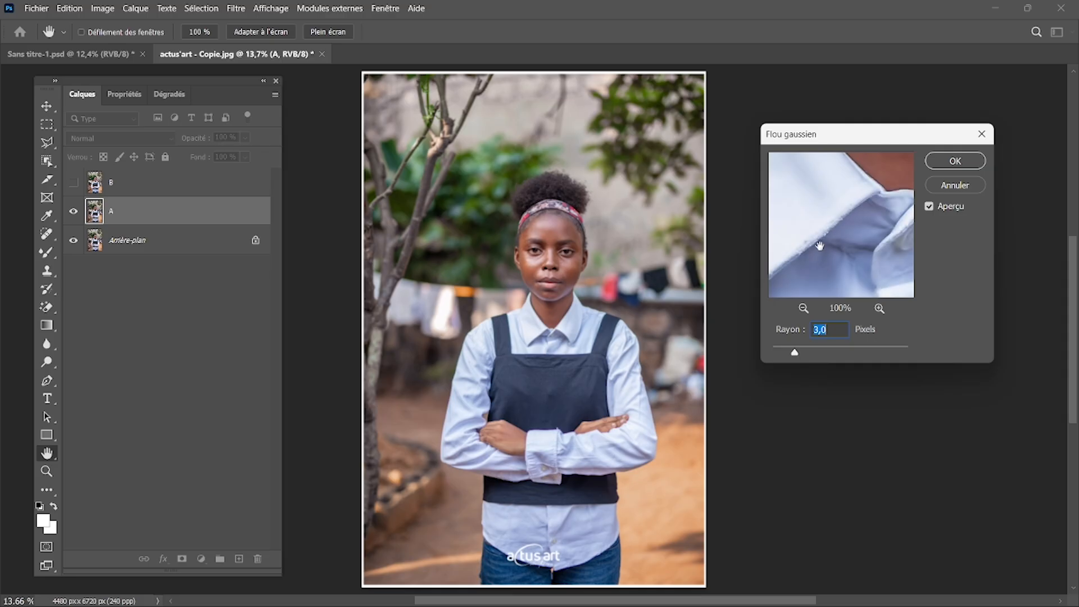
pyautogui.moveTo(820, 246); pyautogui.dragTo(896, 362)
pyautogui.moveTo(855, 203); pyautogui.dragTo(738, 319)
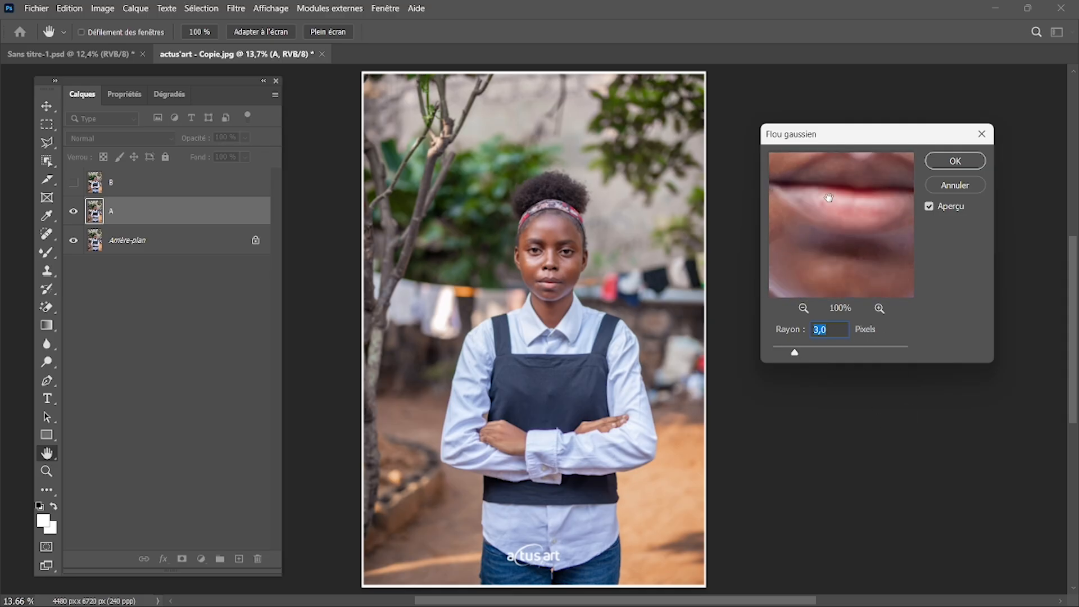
pyautogui.moveTo(829, 198); pyautogui.dragTo(899, 376)
pyautogui.moveTo(836, 205); pyautogui.dragTo(903, 345)
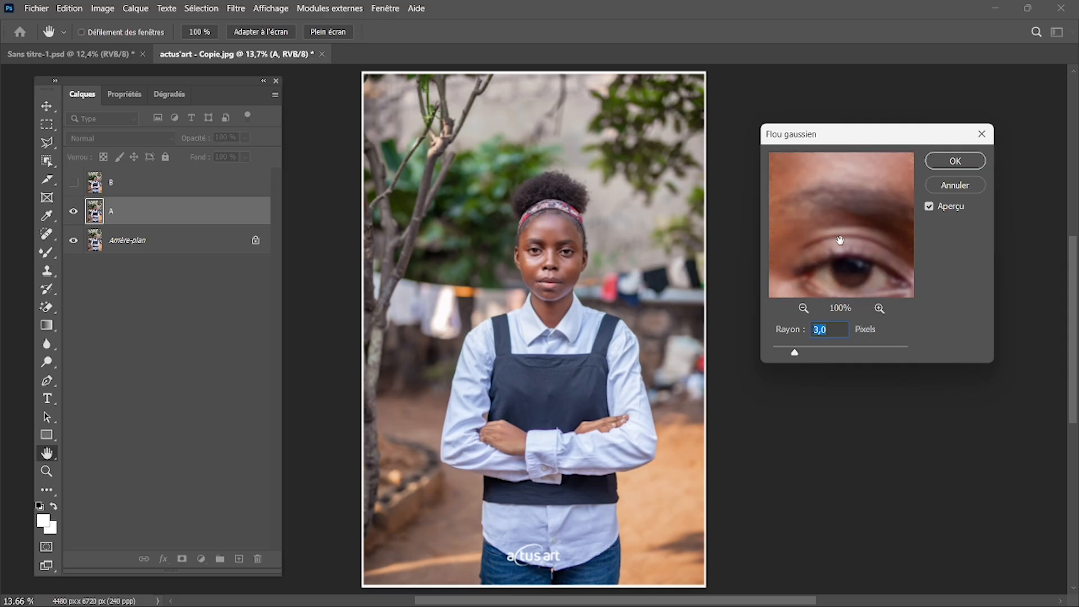
pyautogui.moveTo(840, 241); pyautogui.dragTo(826, 197)
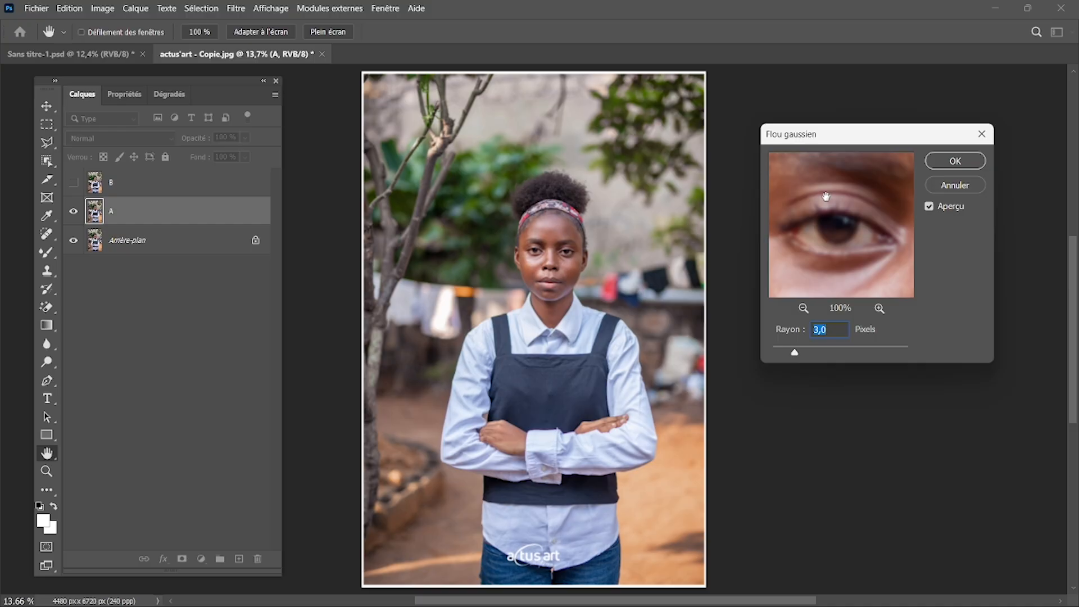
pyautogui.click(955, 163)
pyautogui.press('j')
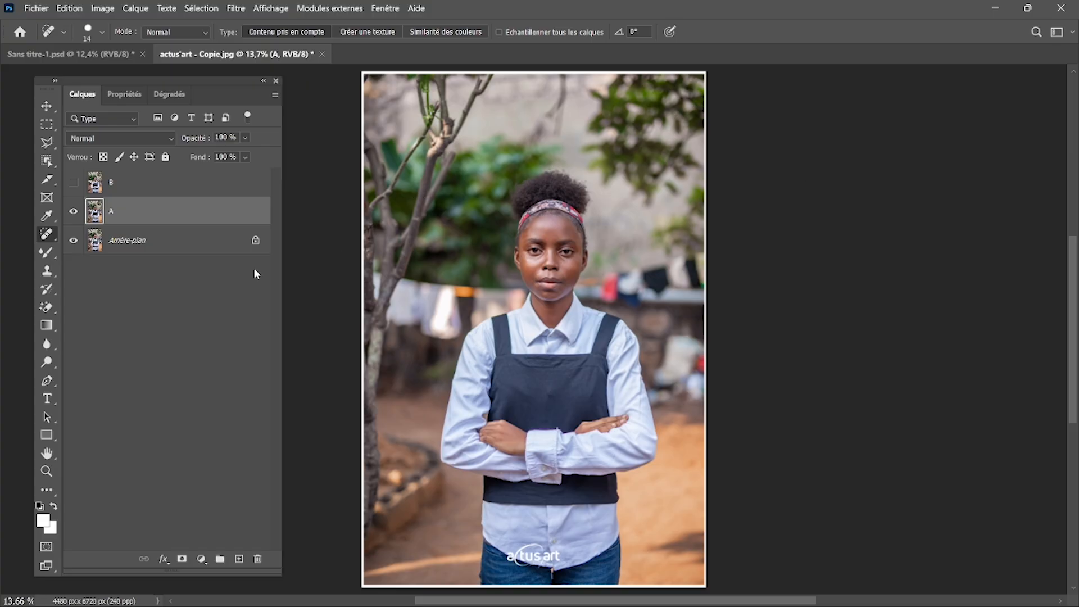
# Compare the blurred layer A with the sharp layer B on the face by toggling layer B's visibility, leaving it hidden.
pyautogui.click(74, 184)
pyautogui.click(74, 183)
pyautogui.scroll(5, 570, 285)
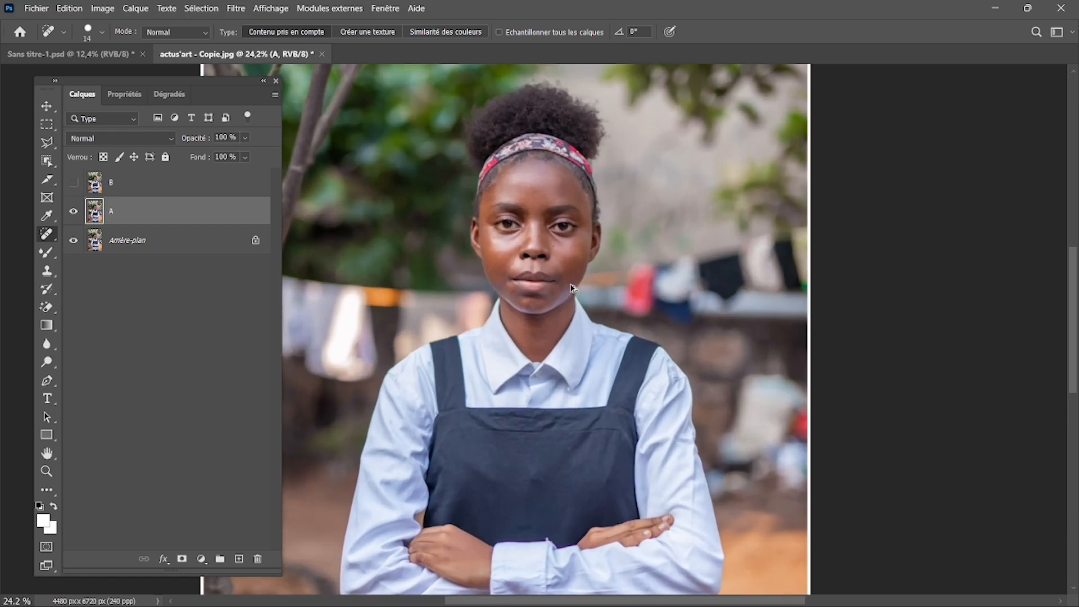
pyautogui.scroll(3, 571, 285)
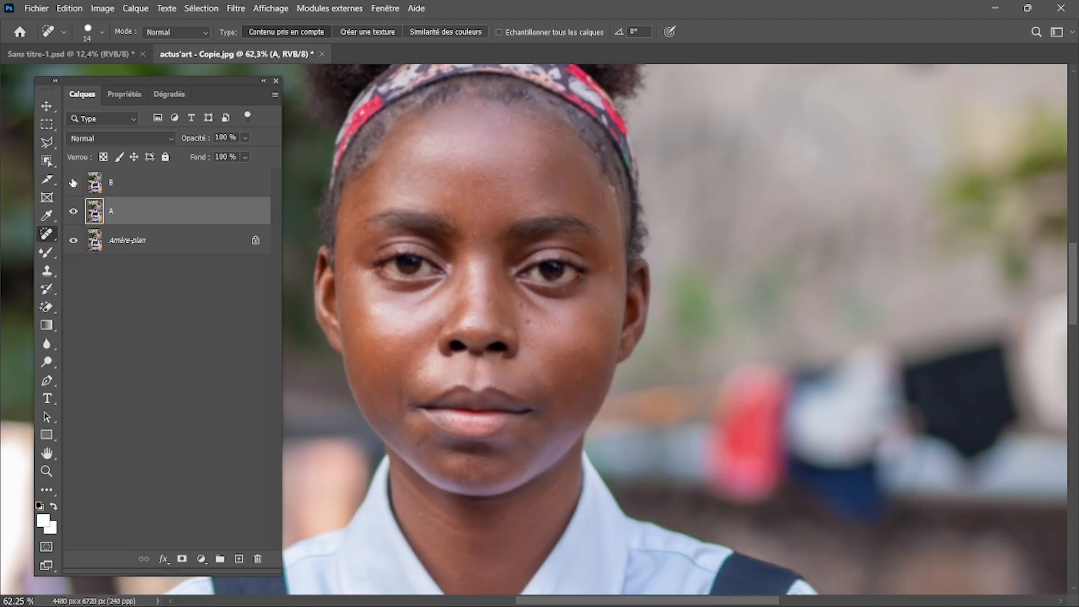
pyautogui.click(73, 182)
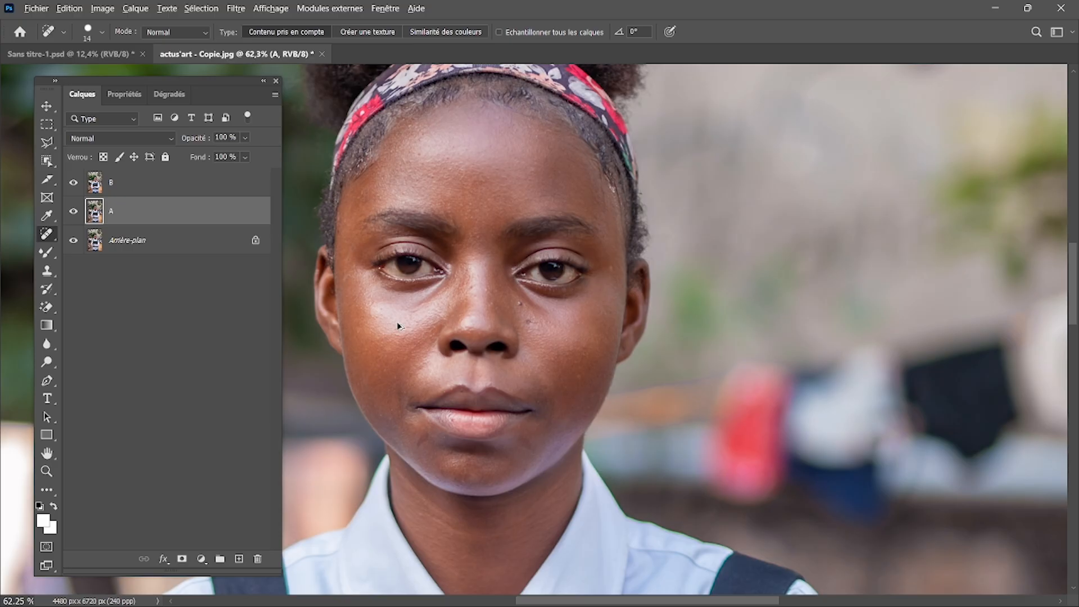
pyautogui.scroll(3, 397, 326)
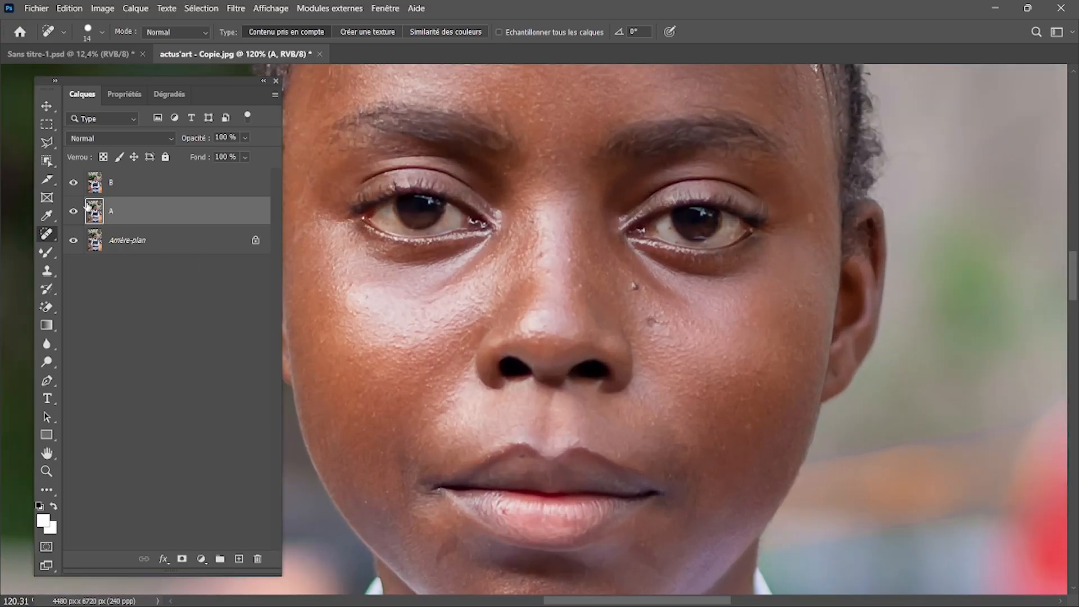
pyautogui.click(73, 183)
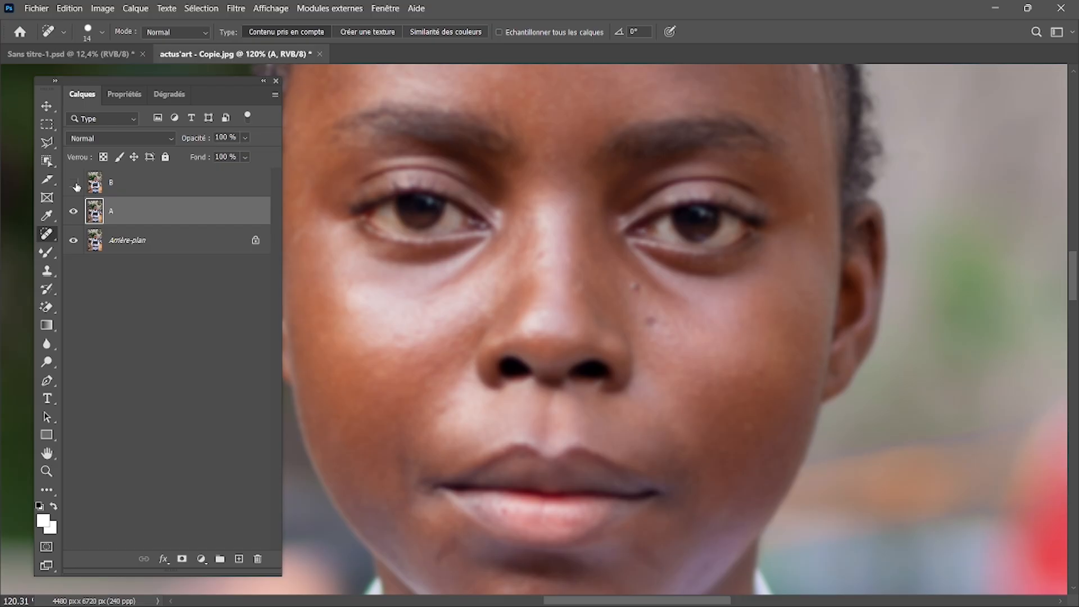
pyautogui.click(73, 183)
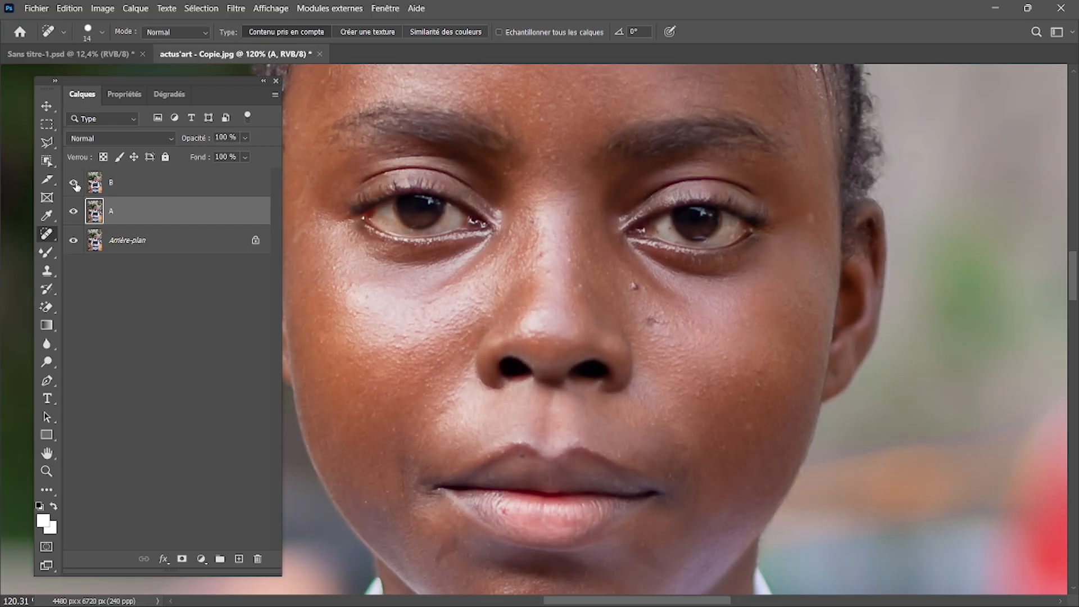
pyautogui.click(73, 183)
pyautogui.click(75, 184)
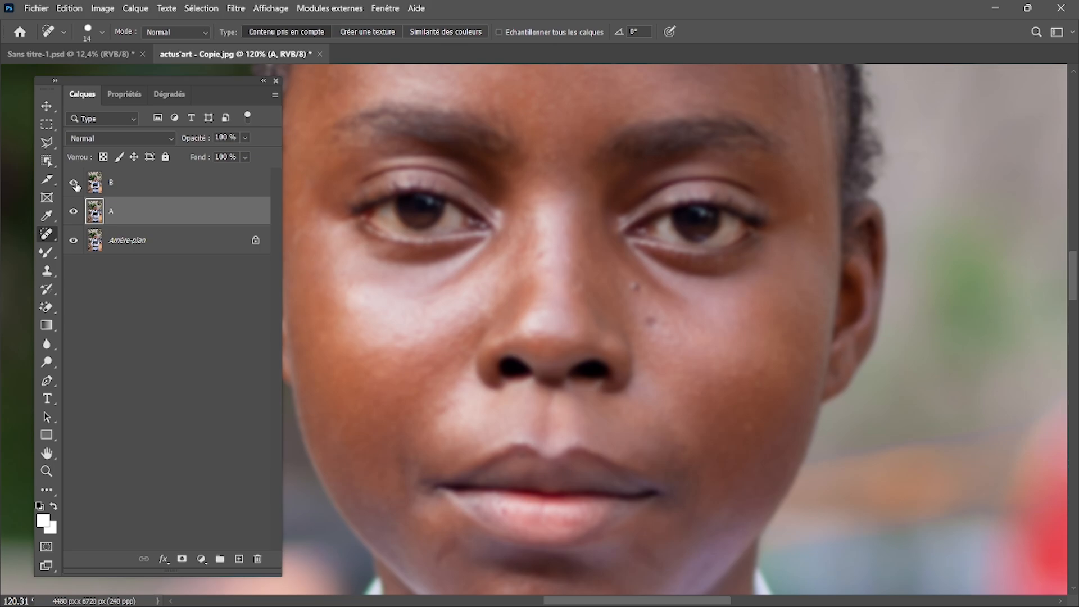
pyautogui.click(75, 184)
# Apply Image (Appliquer une image) to layer B with layer A as source, operation Soustraction, opacity 100 %, scale 2 and offset 120.
pyautogui.click(143, 191)
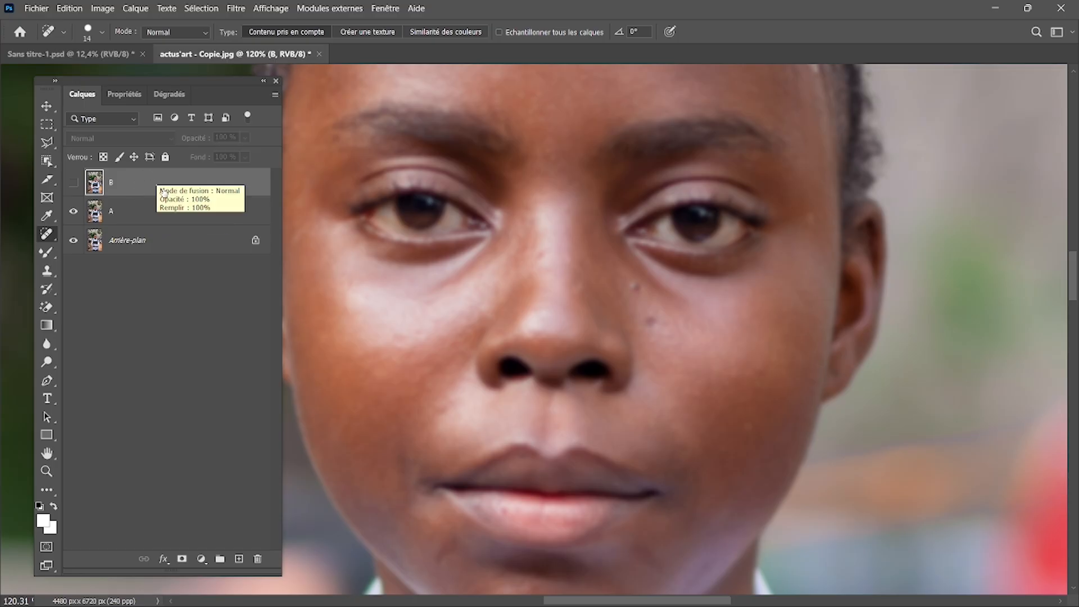
pyautogui.click(103, 8)
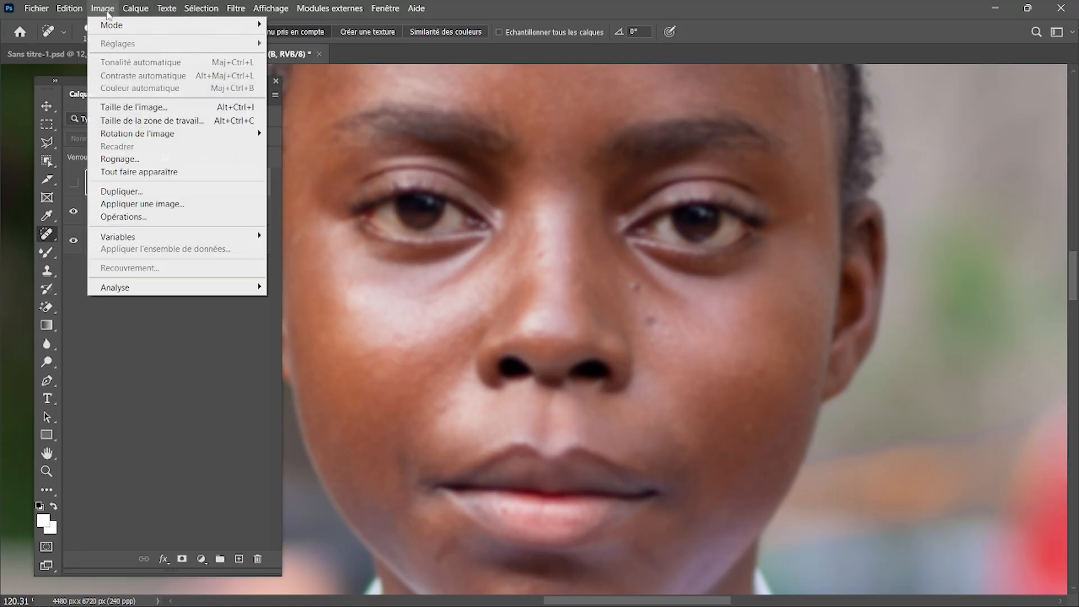
pyautogui.click(142, 204)
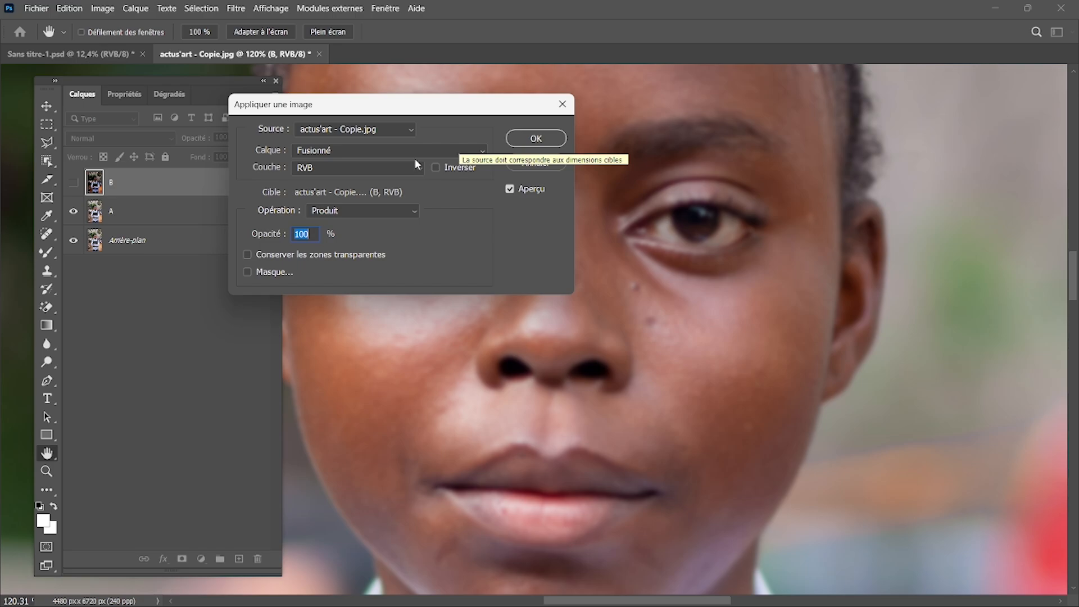
pyautogui.click(487, 151)
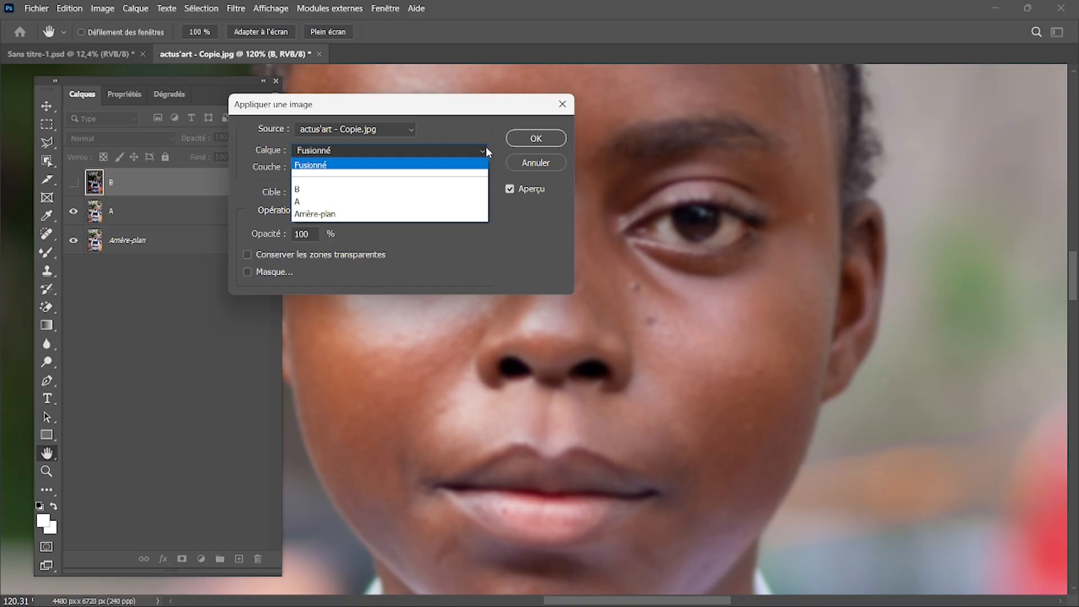
pyautogui.click(326, 202)
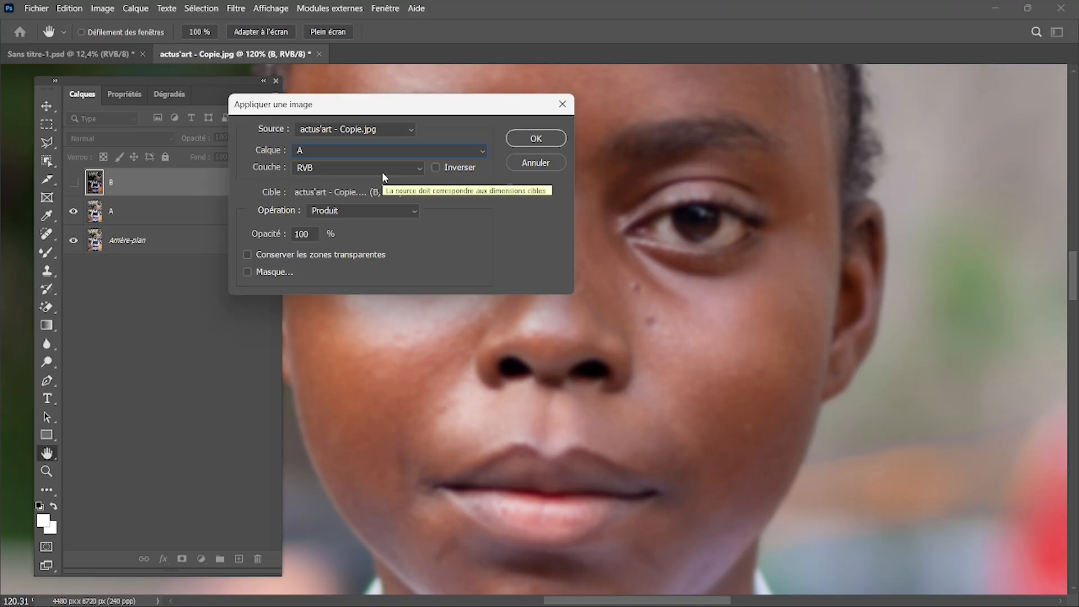
pyautogui.click(404, 214)
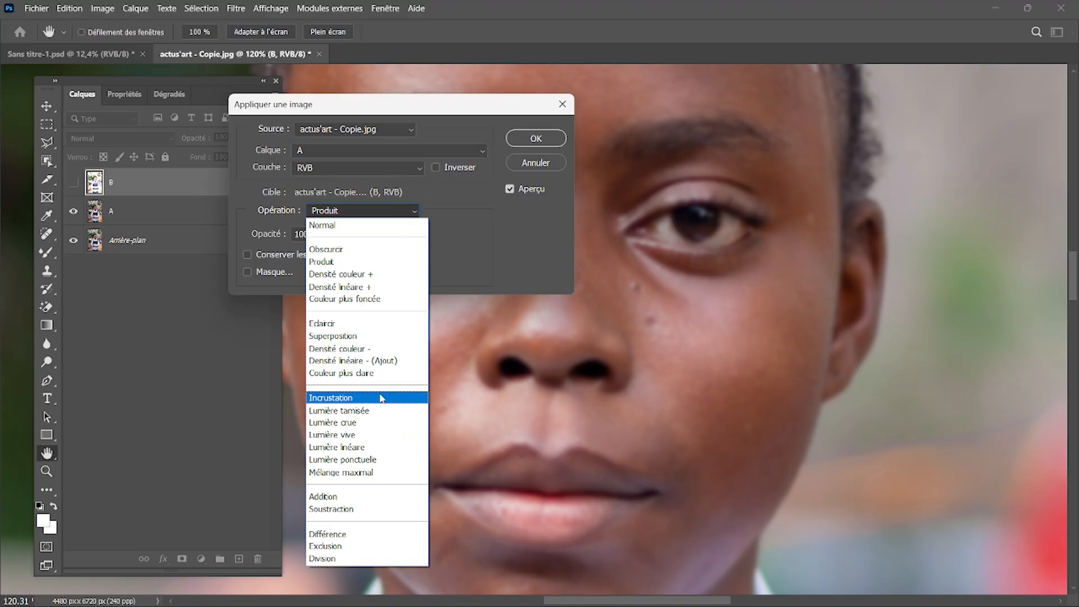
pyautogui.click(357, 509)
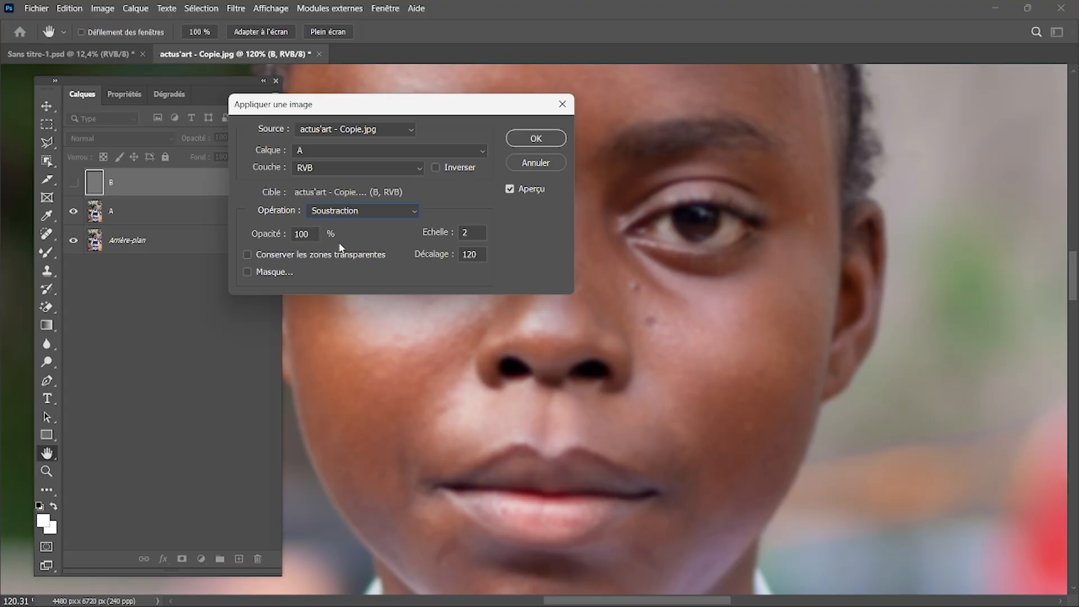
pyautogui.click(514, 143)
pyautogui.press('j')
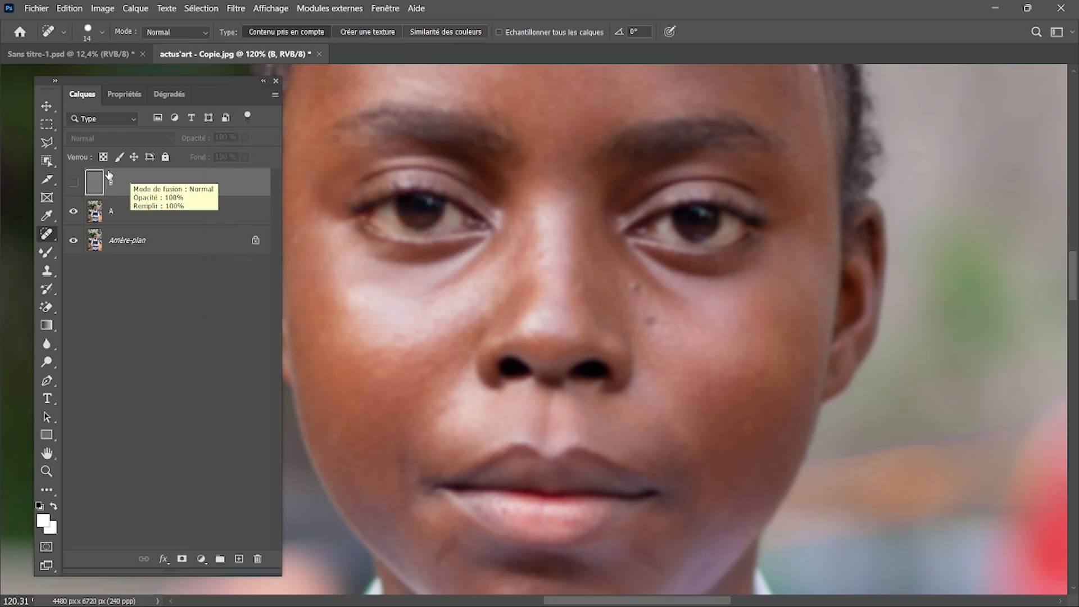
# Show layer B and set its blending mode to Linear Light (Lumière linéaire).
pyautogui.click(74, 189)
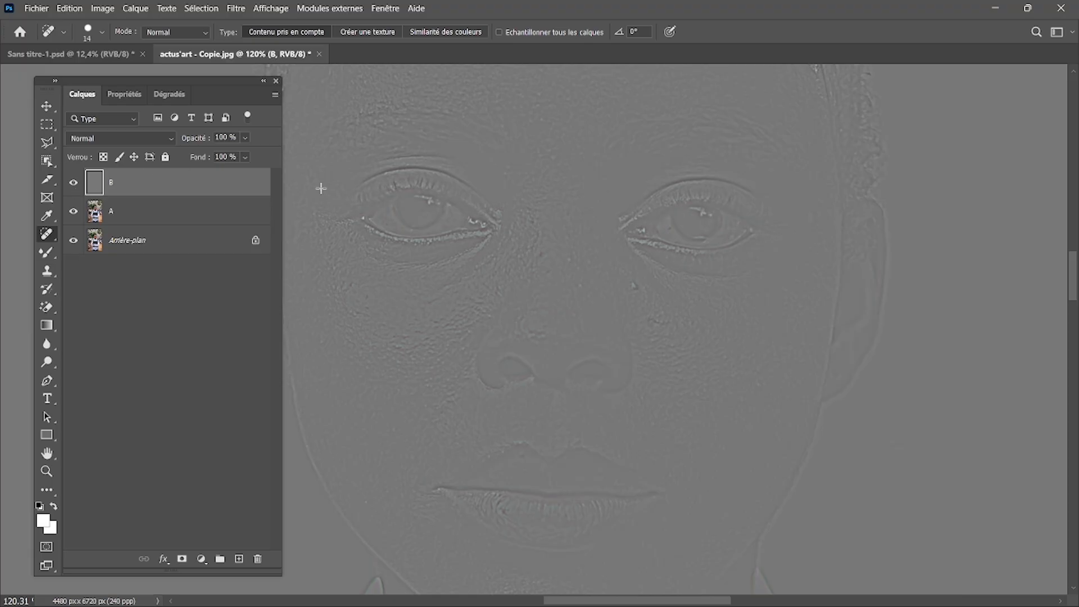
pyautogui.scroll(-5, 478, 289)
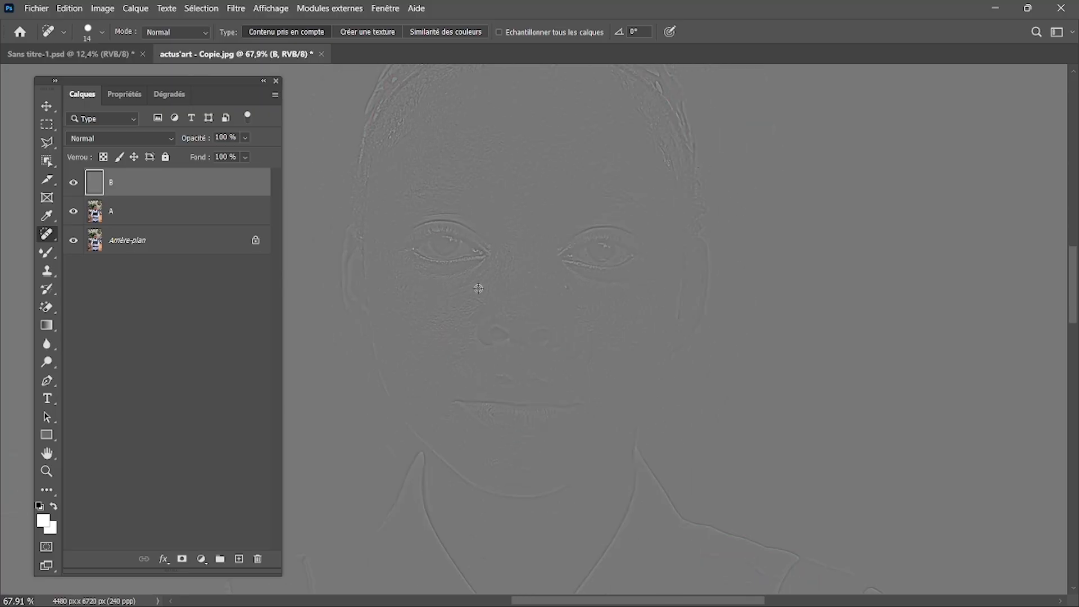
pyautogui.scroll(5, 480, 290)
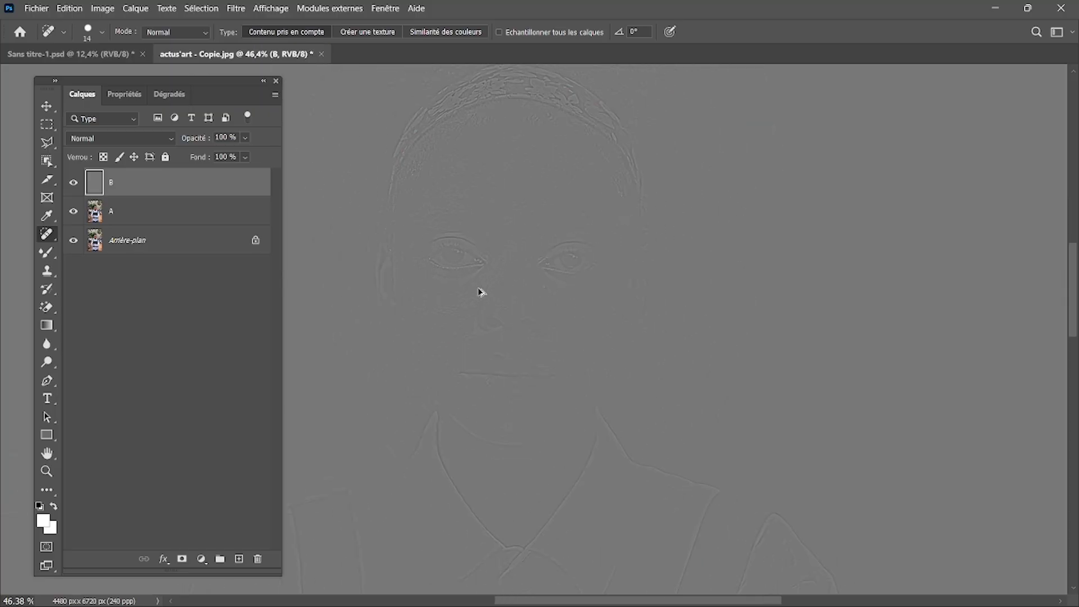
pyautogui.scroll(3, 479, 289)
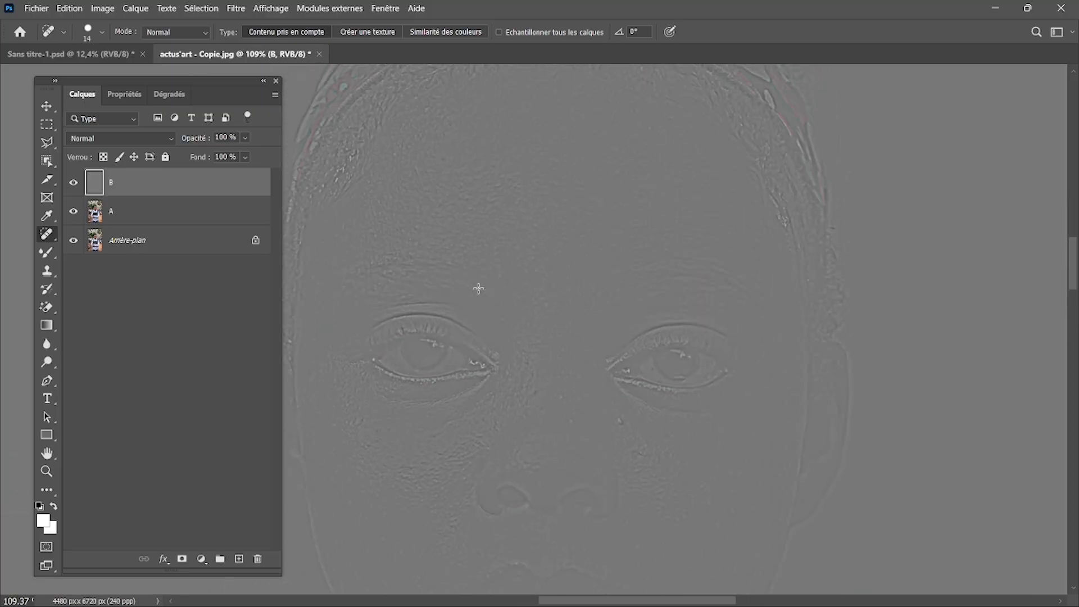
pyautogui.scroll(2, 479, 288)
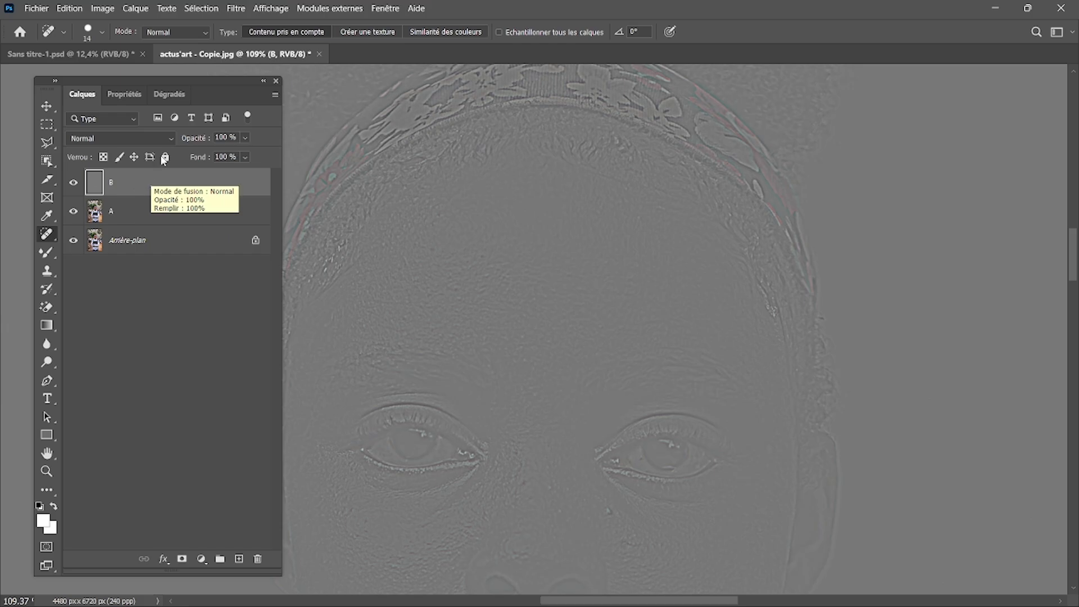
pyautogui.click(166, 138)
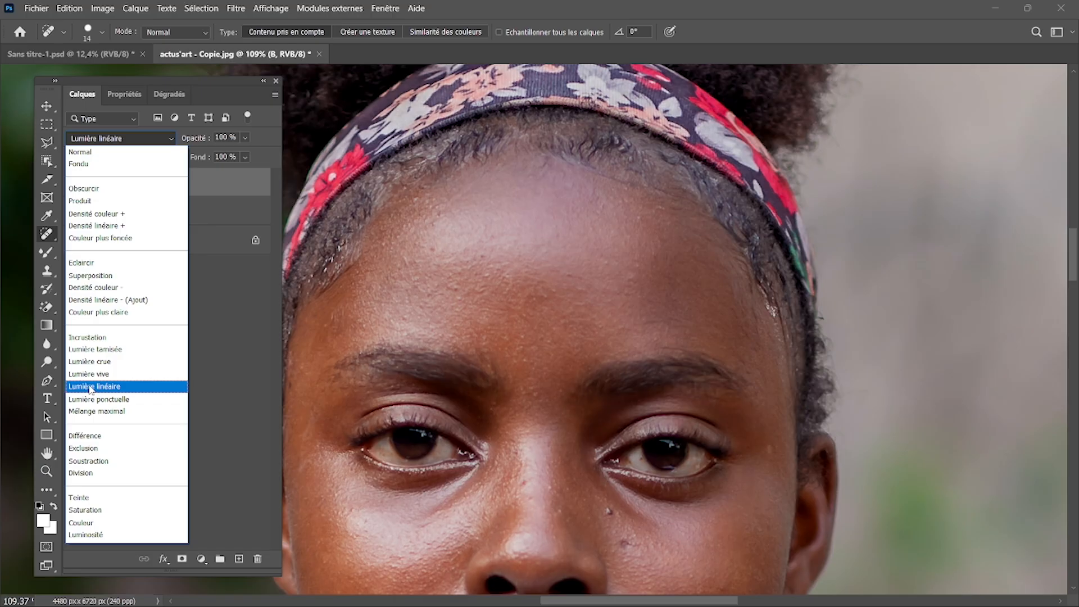
pyautogui.click(90, 387)
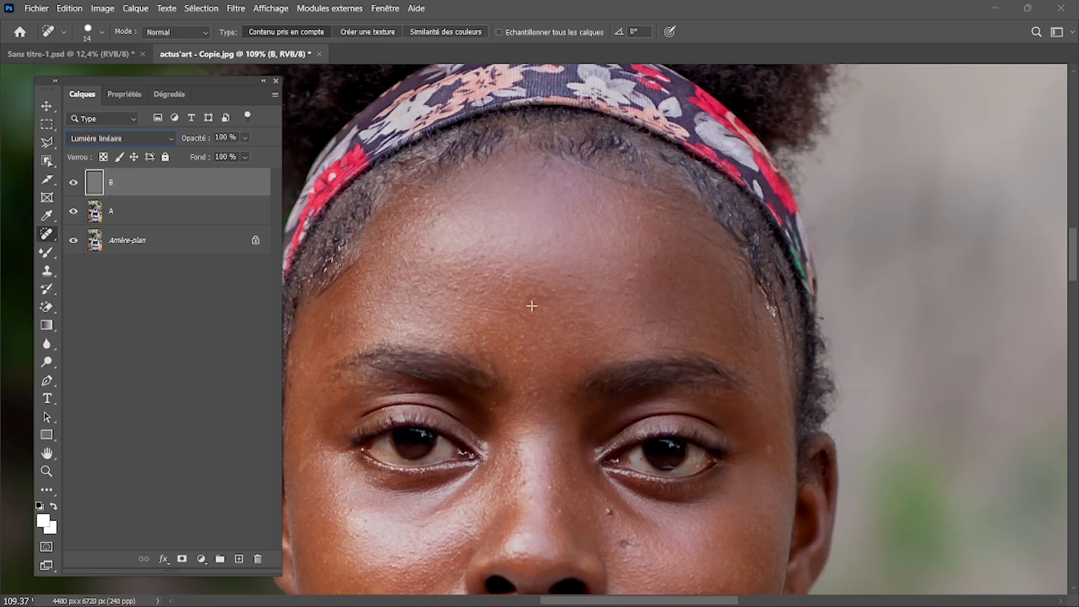
# Switch to the Move tool with layer B selected and examine the combined layers up close and within the whole photo.
pyautogui.click(175, 285)
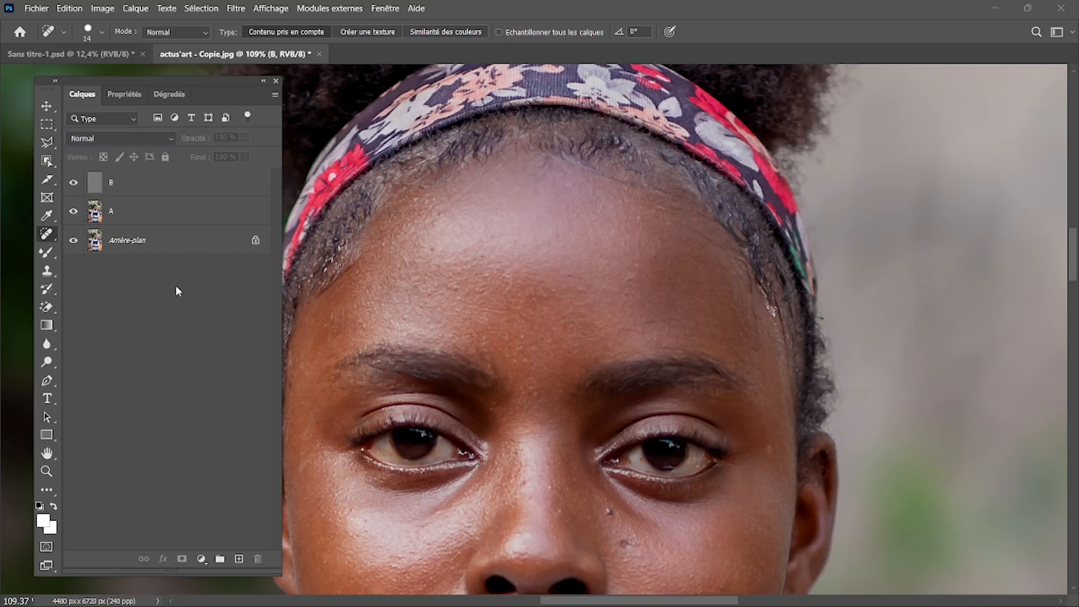
pyautogui.press('v')
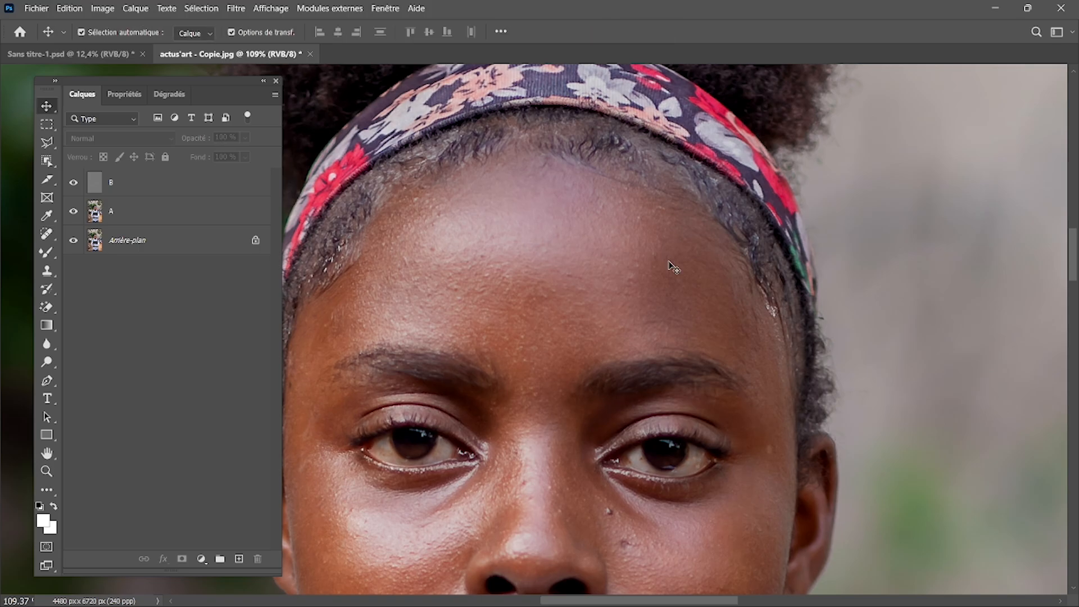
pyautogui.click(658, 263)
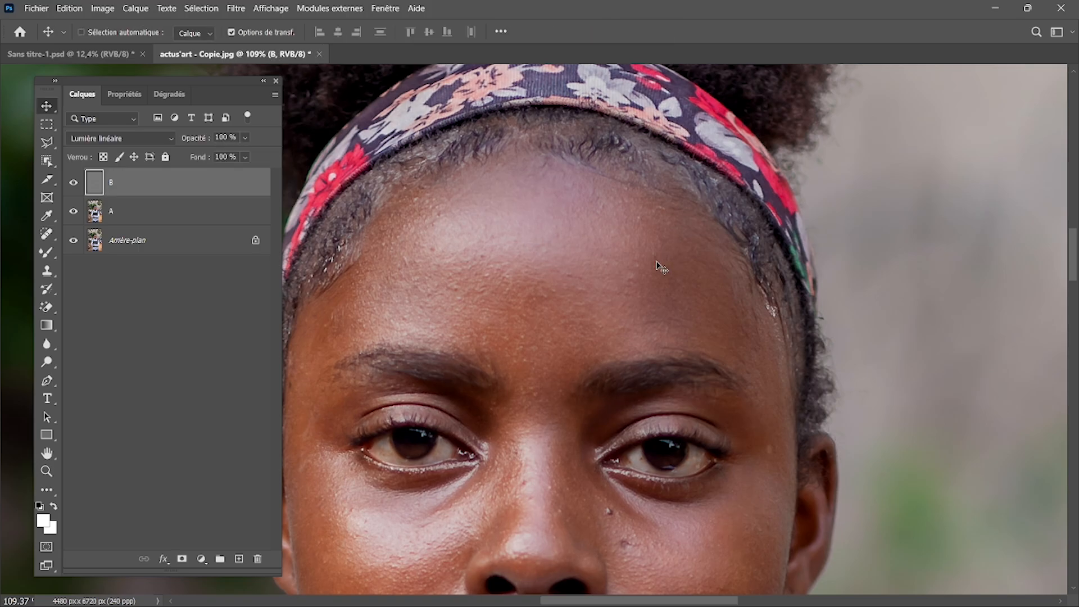
pyautogui.hotkey('ctrl', '0')
pyautogui.scroll(5, 658, 263)
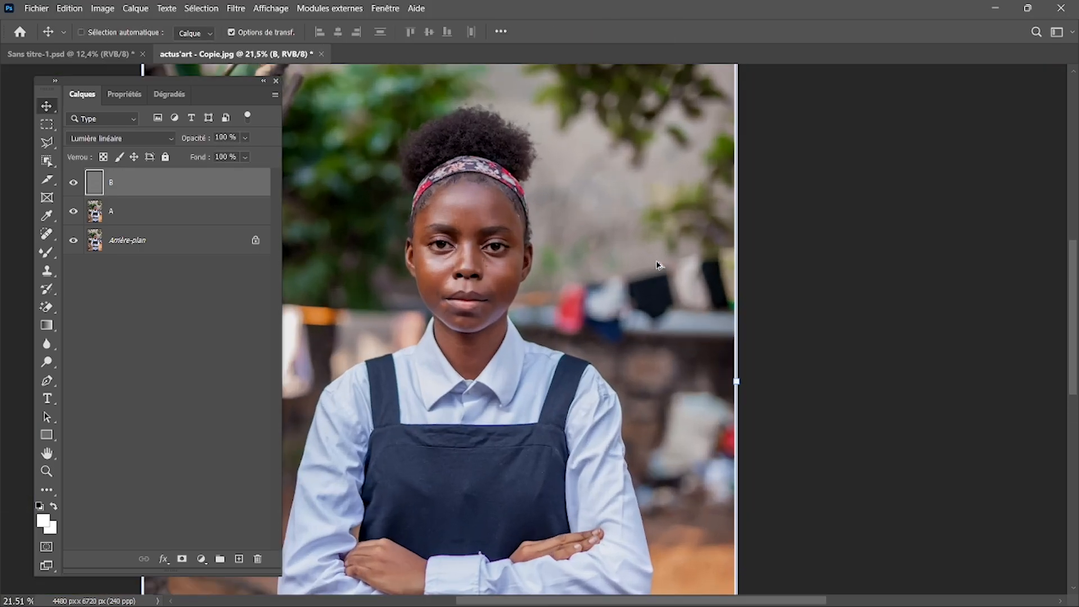
pyautogui.scroll(8, 659, 264)
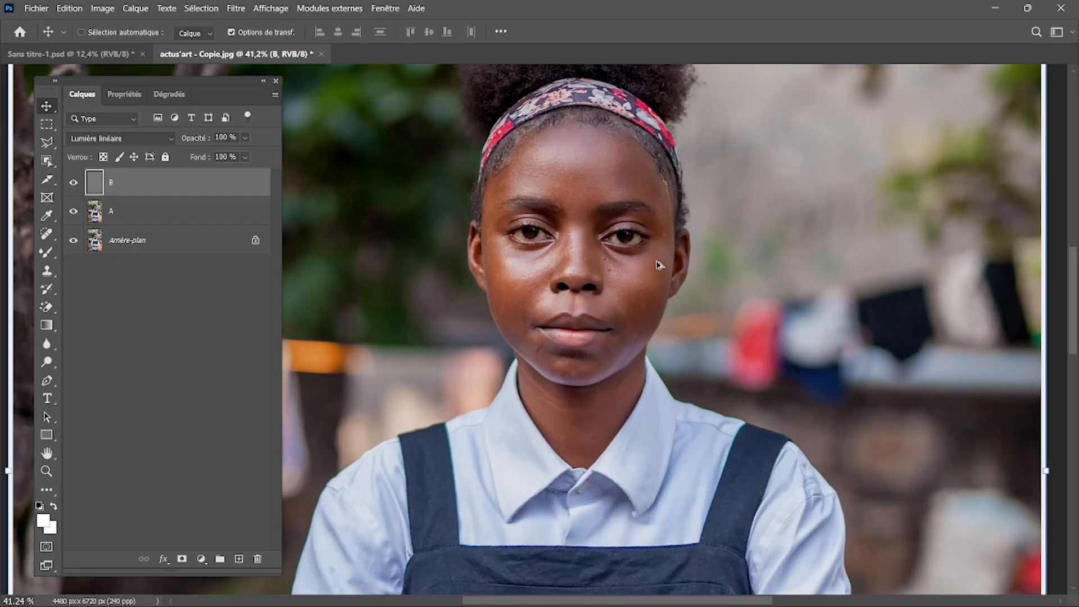
pyautogui.scroll(4, 658, 264)
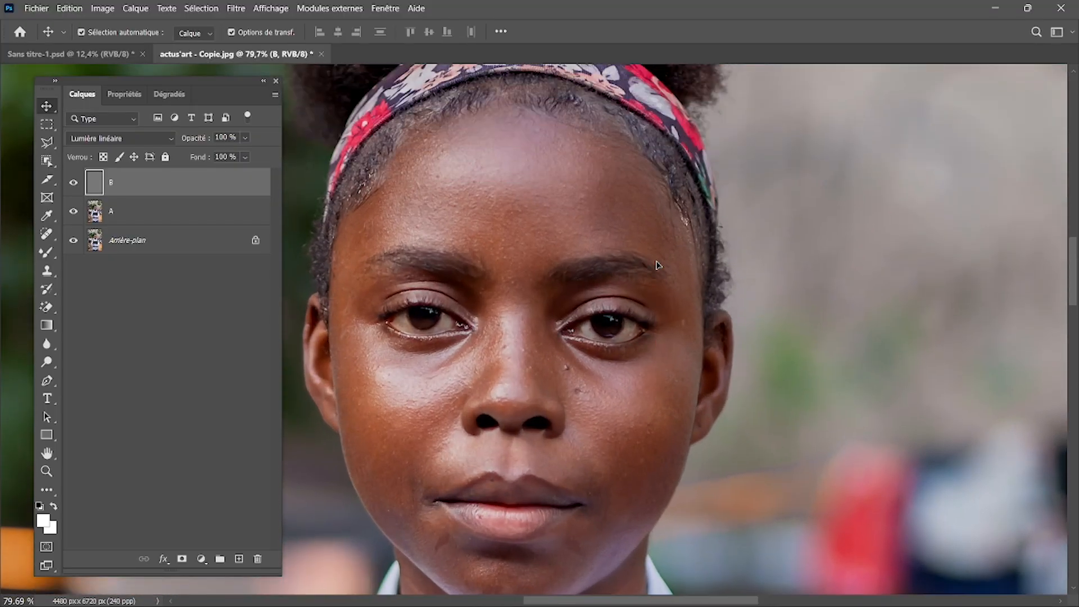
pyautogui.scroll(3, 658, 264)
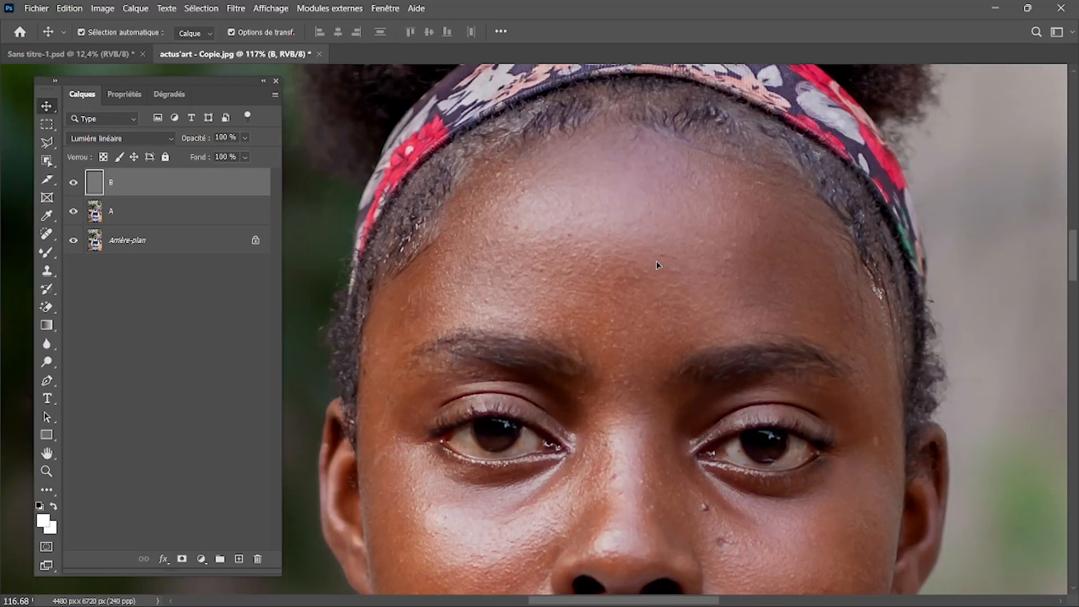
pyautogui.scroll(-12, 659, 264)
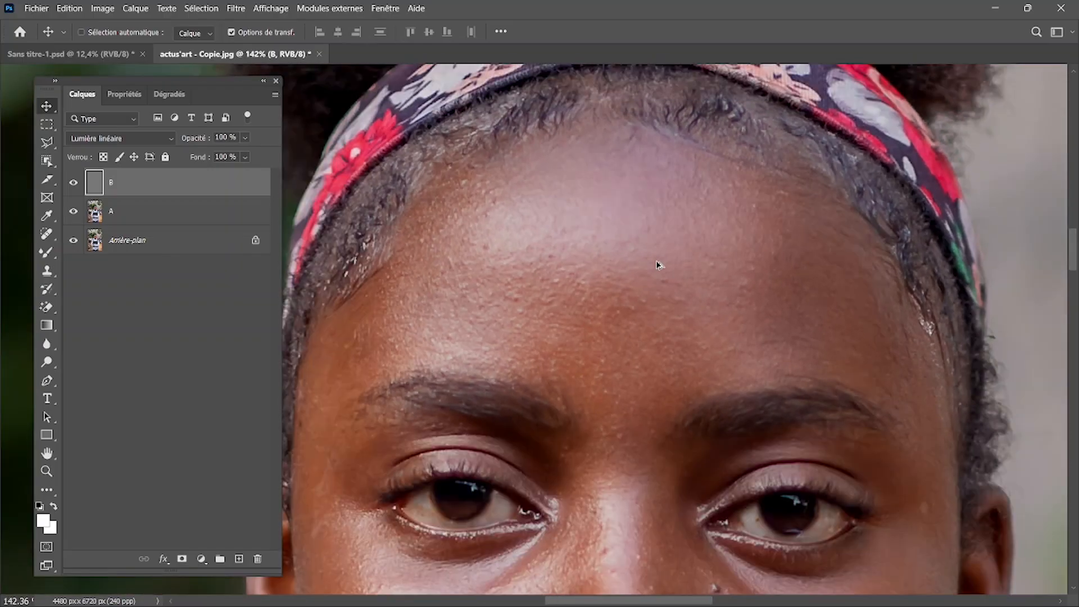
# Select the blurred layer A and activate the Mixer Brush for smoothing the skin tones.
pyautogui.scroll(2, 659, 264)
pyautogui.scroll(5, 659, 264)
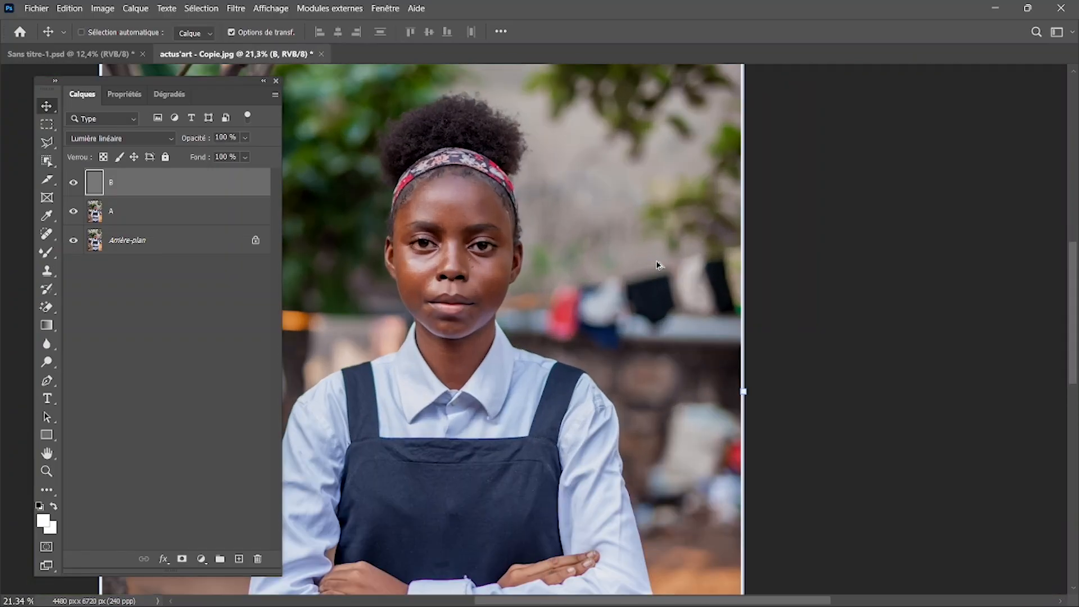
pyautogui.scroll(3, 658, 265)
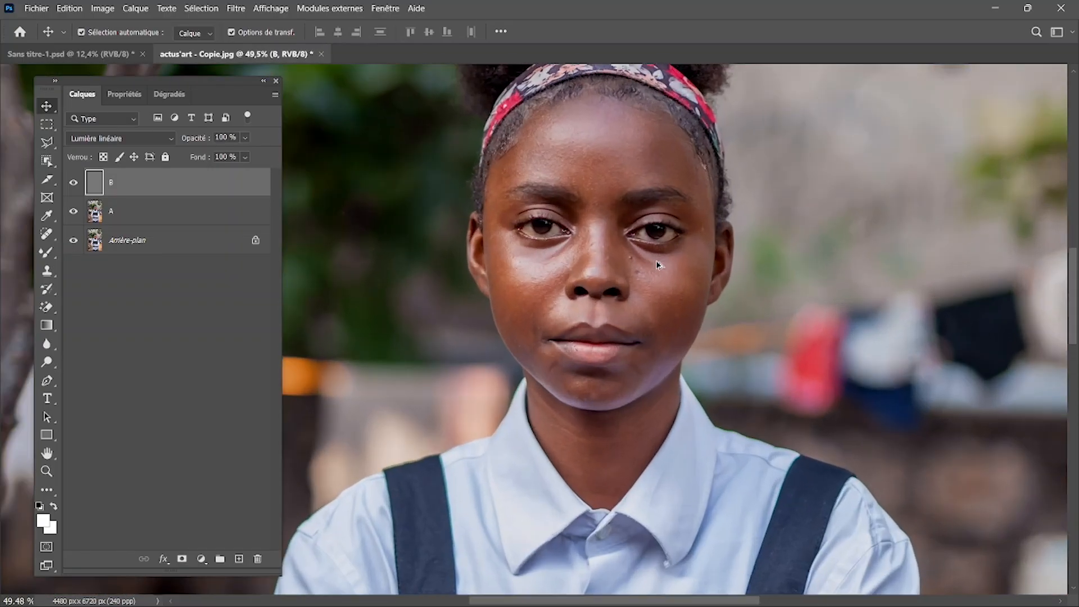
pyautogui.scroll(2, 659, 264)
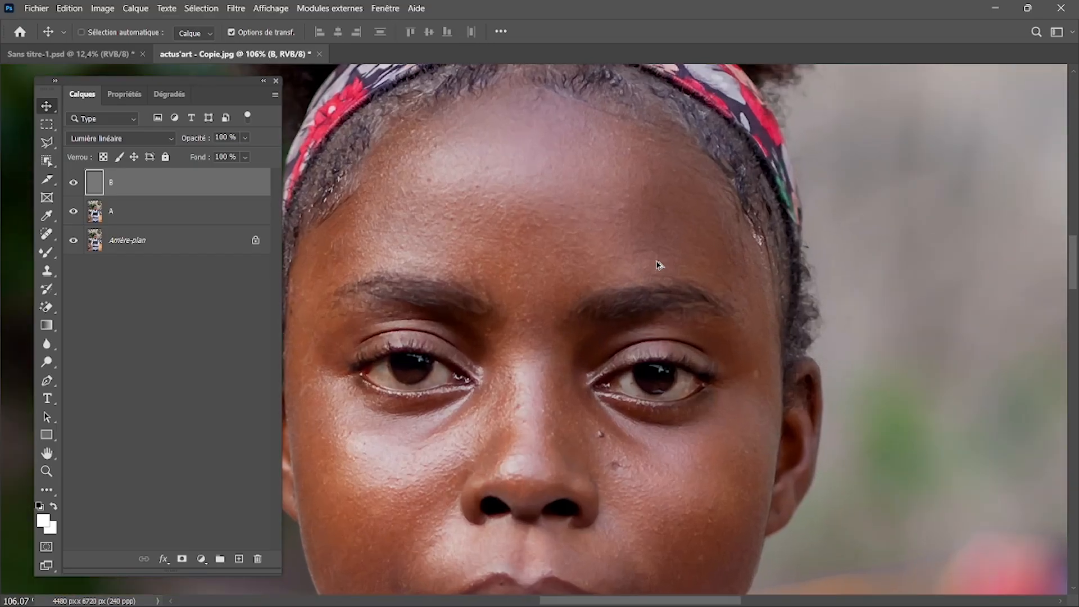
pyautogui.scroll(-2, 657, 260)
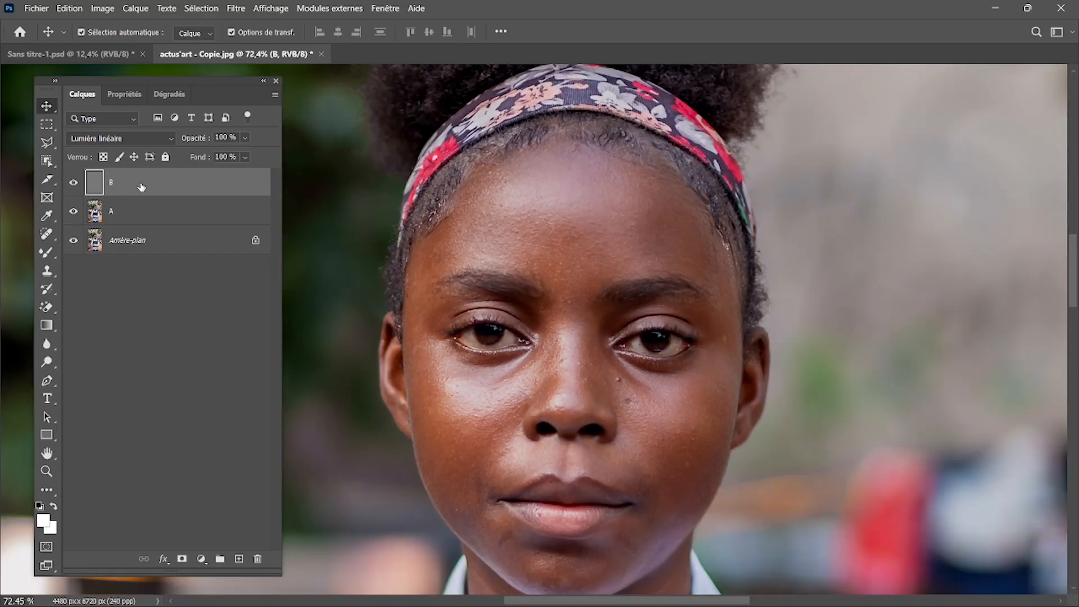
pyautogui.click(164, 210)
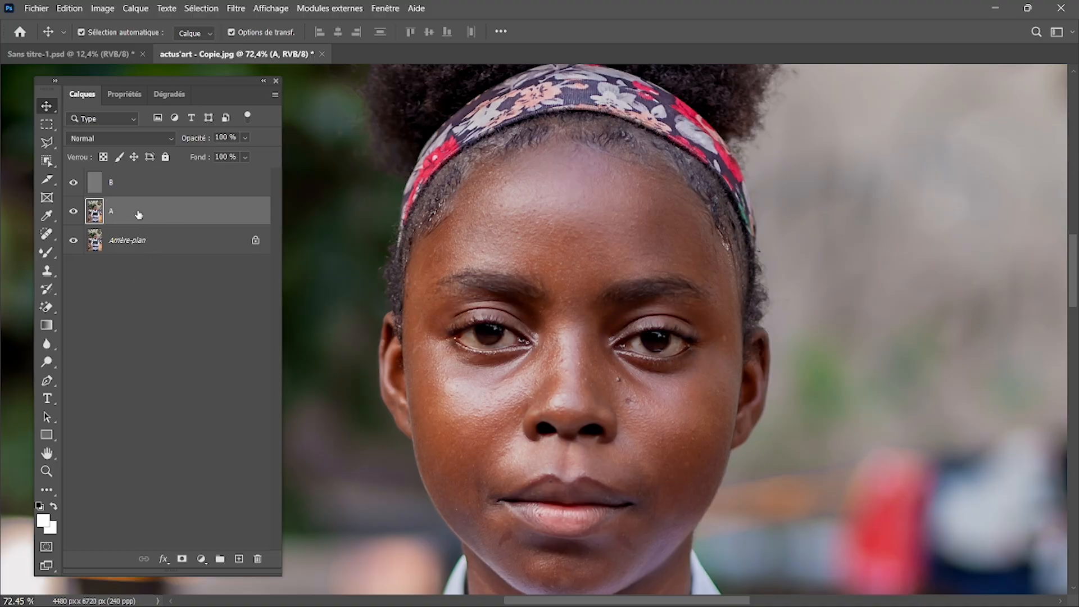
pyautogui.click(49, 256)
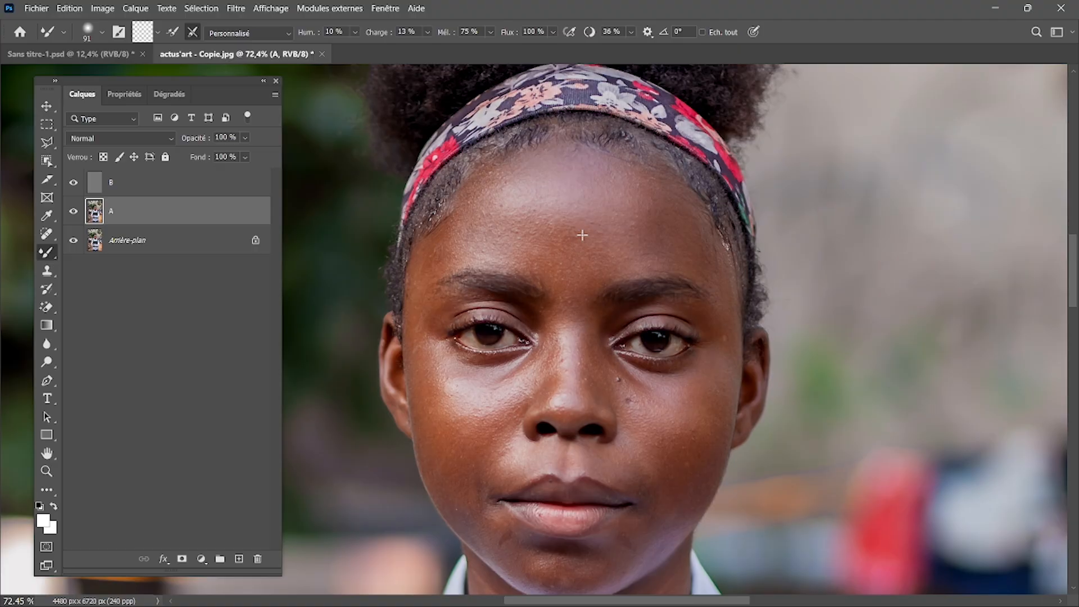
pyautogui.press('j')
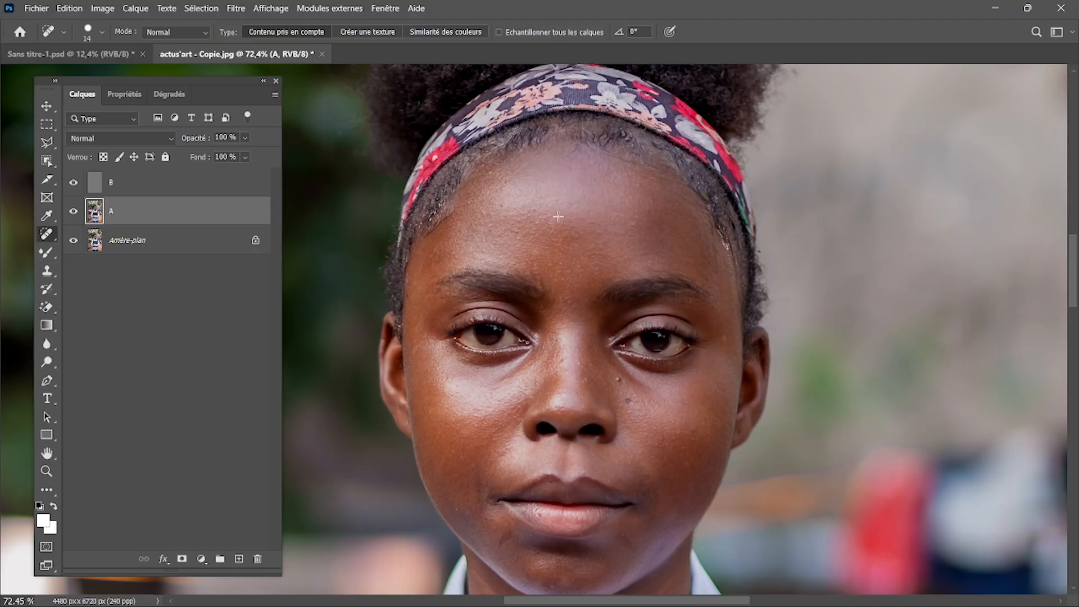
pyautogui.click(50, 253)
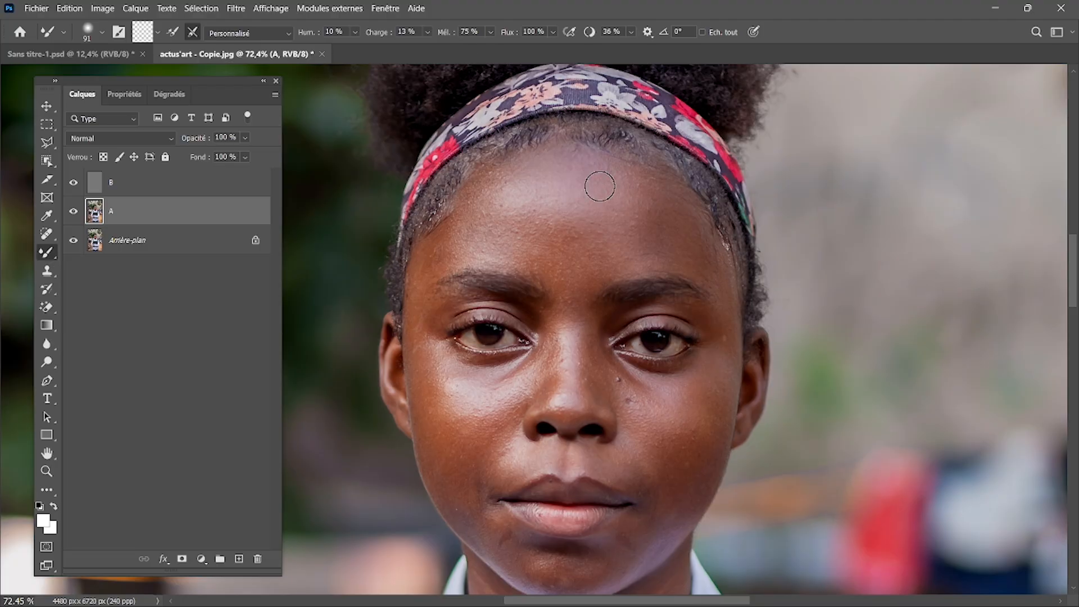
# Smooth the forehead on layer A with the Mixer Brush, sized to 230 px and reduced to 171 px.
pyautogui.keyDown('alt'); pyautogui.rightClick(552, 221); pyautogui.keyUp('alt')
pyautogui.moveTo(580, 213); pyautogui.dragTo(615, 231)
pyautogui.scroll(5, 615, 231)
pyautogui.scroll(2, 615, 231)
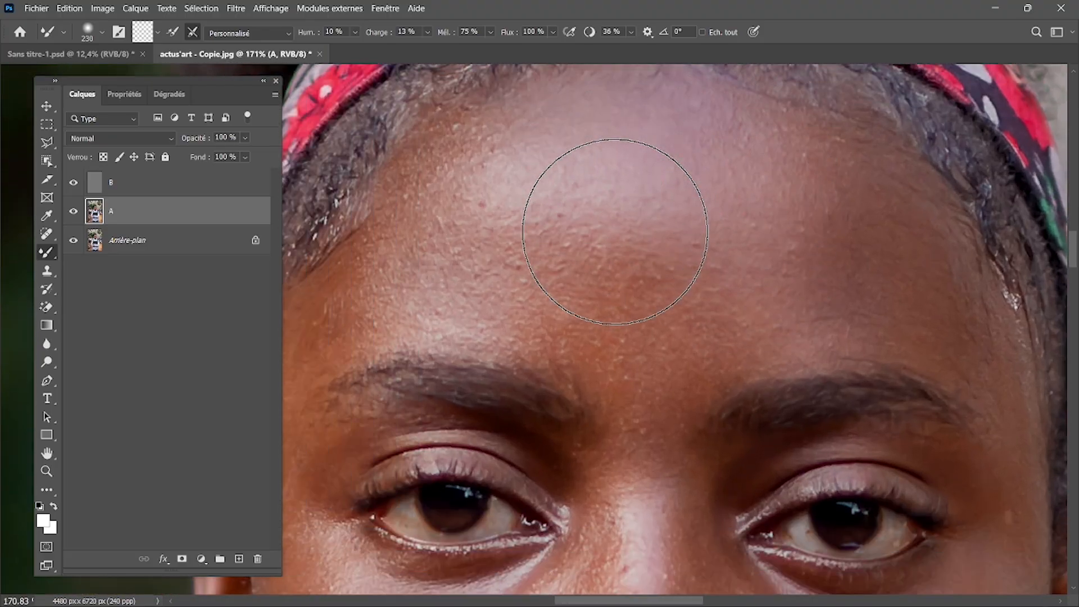
pyautogui.scroll(-4, 615, 232)
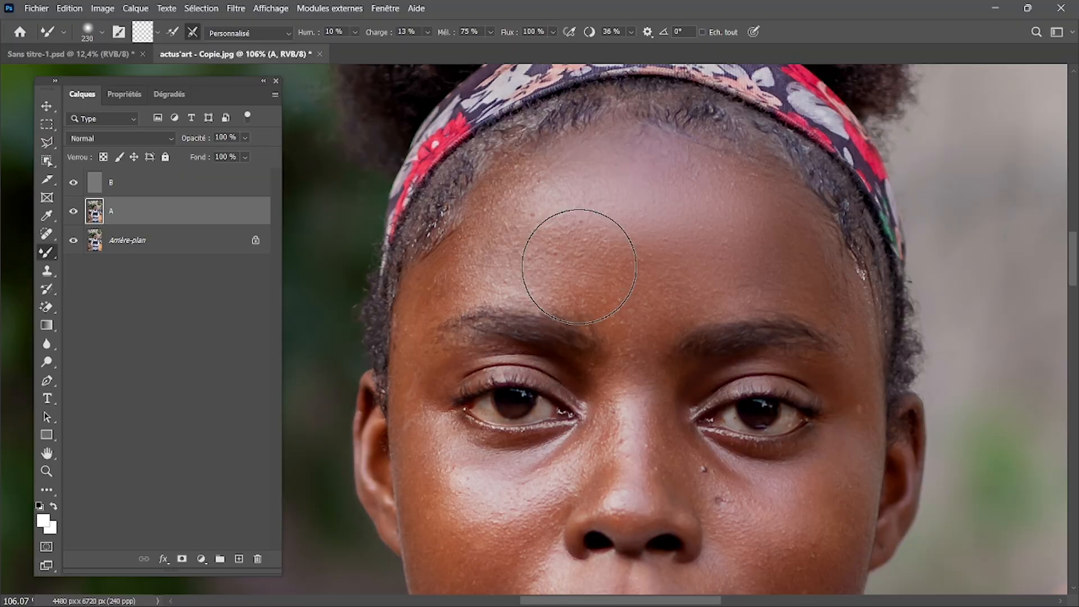
pyautogui.moveTo(579, 267); pyautogui.dragTo(544, 253)
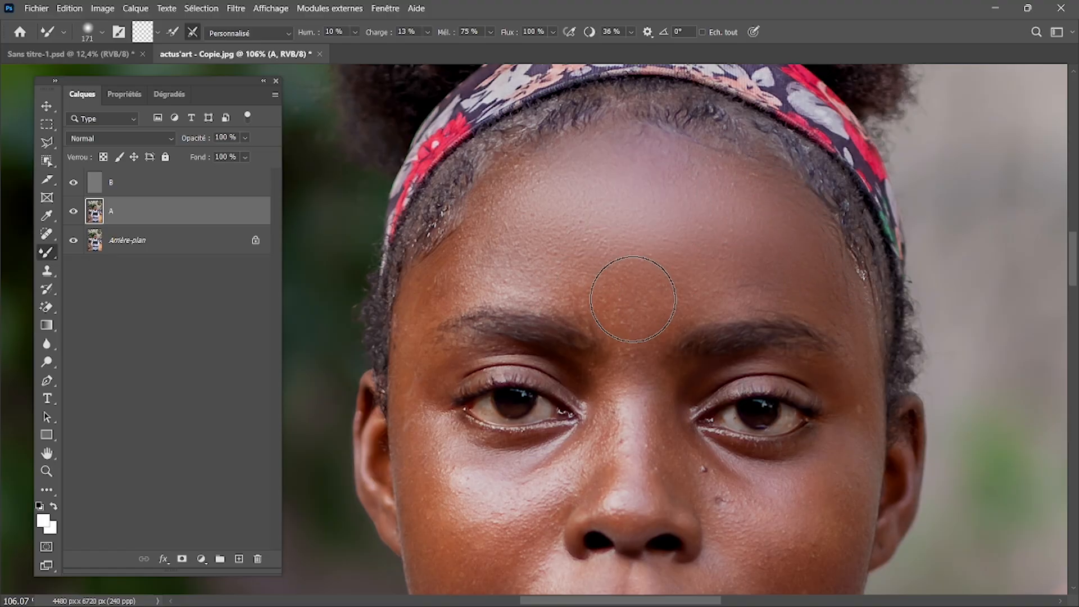
# Reduce the Mixer Brush to 121 px and blend the skin between the eyebrows and along the forehead's edge.
pyautogui.keyDown('alt'); pyautogui.rightClick(641, 360); pyautogui.keyUp('alt')
pyautogui.moveTo(634, 364); pyautogui.dragTo(621, 360)
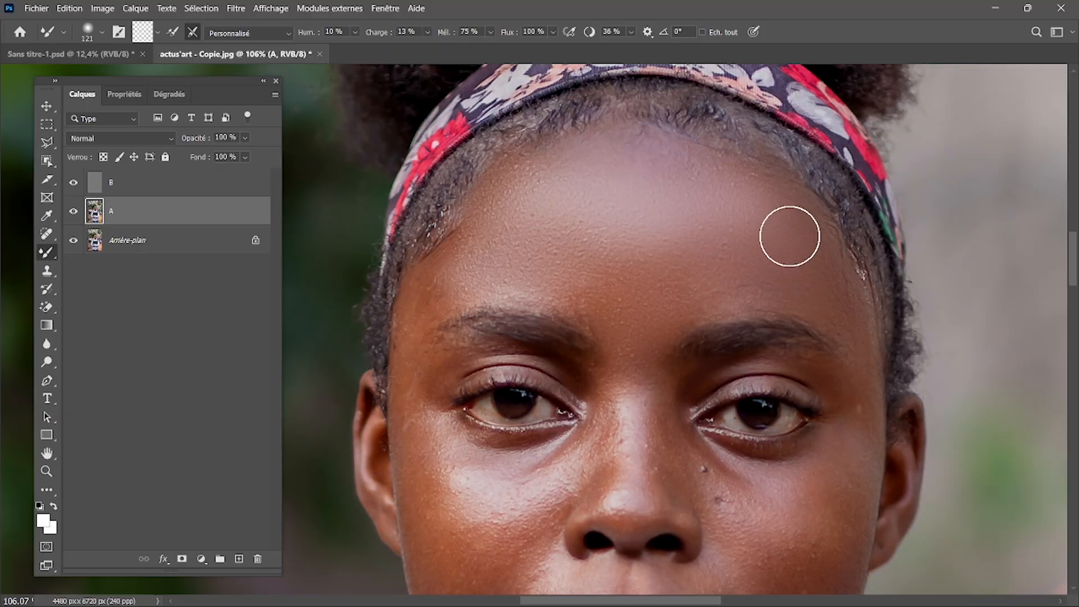
pyautogui.scroll(-4, 841, 337)
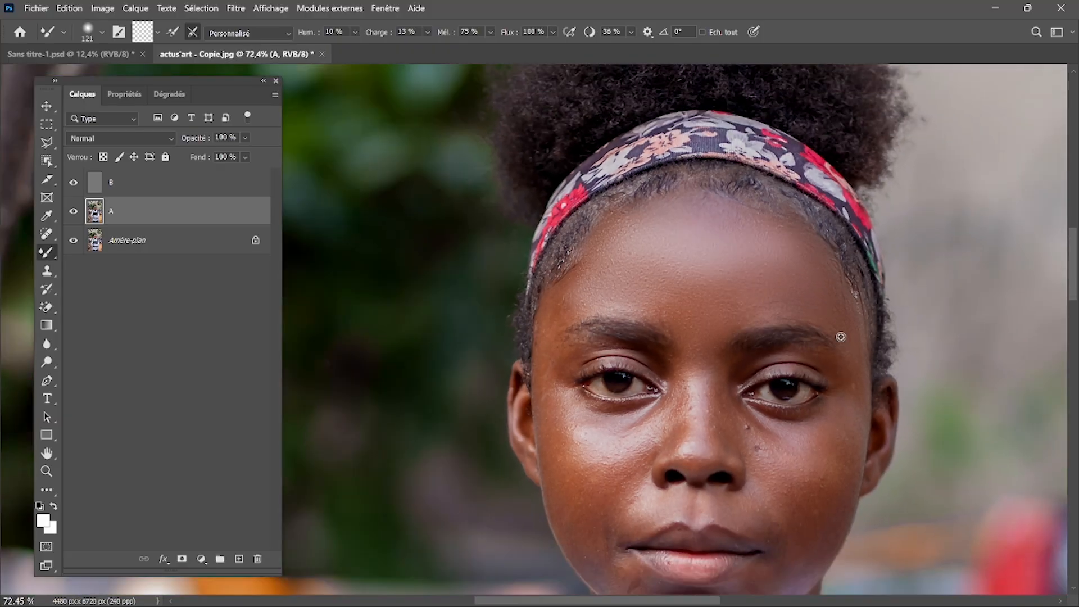
pyautogui.scroll(4, 841, 337)
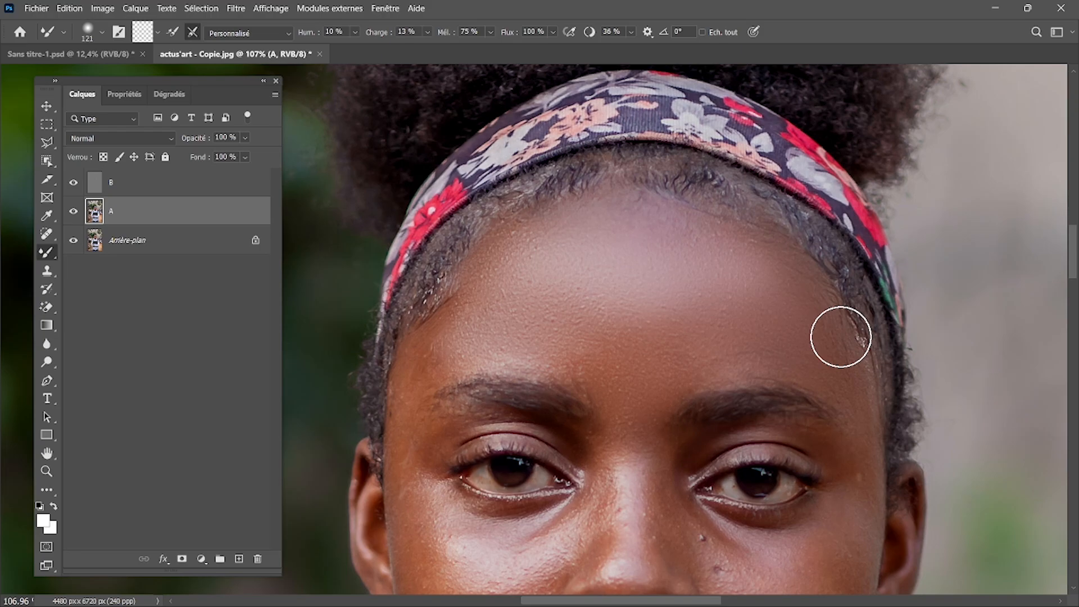
pyautogui.scroll(-2, 841, 337)
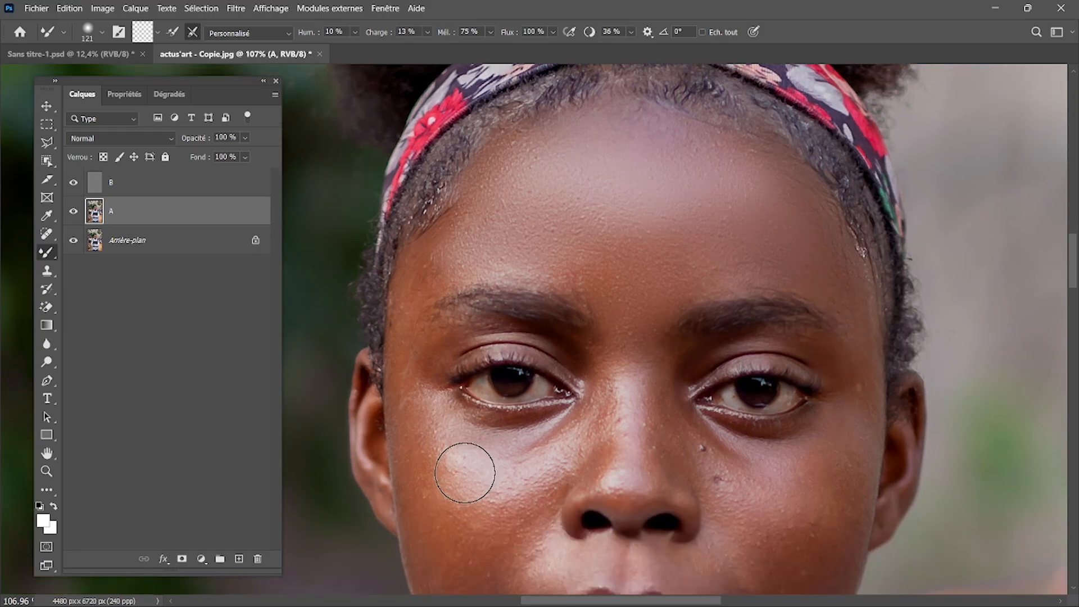
# Blend the shiny highlight on the cheek at the photo's left with the Mixer Brush, reducing it to 102 px.
pyautogui.scroll(-3, 573, 455)
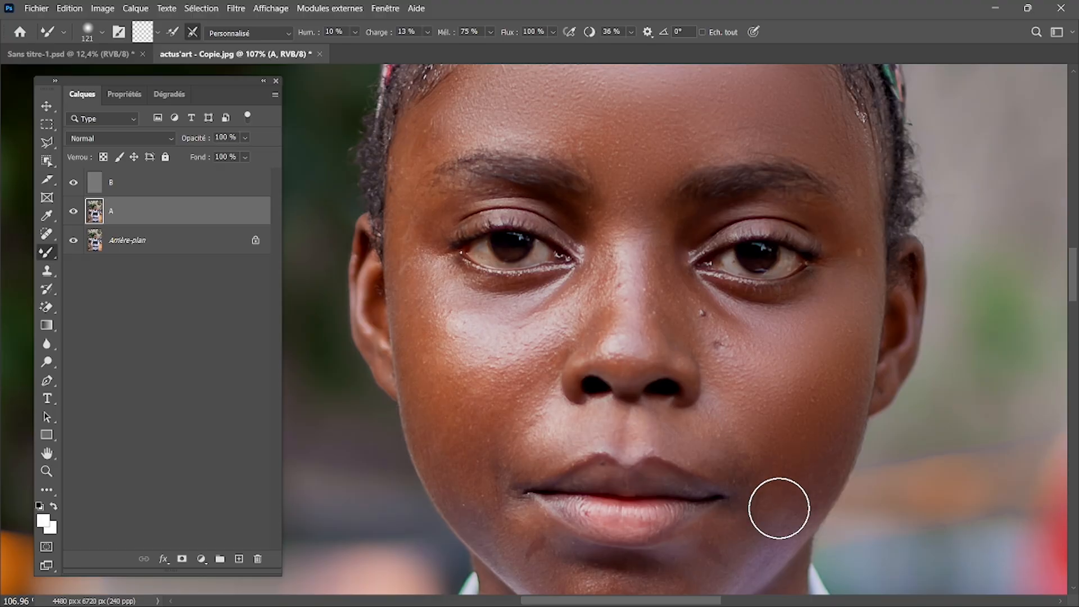
pyautogui.scroll(-5, 773, 450)
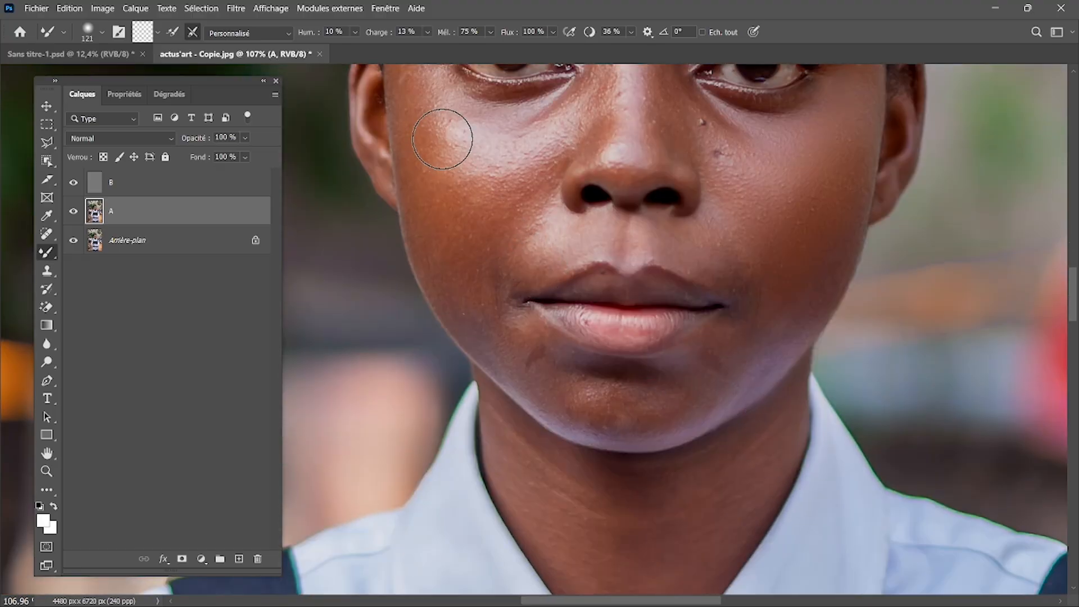
pyautogui.moveTo(462, 174)
pyautogui.mouseDown()
pyautogui.moveTo(500, 155)
pyautogui.moveTo(433, 135)
pyautogui.moveTo(441, 159)
pyautogui.moveTo(494, 151)
pyautogui.moveTo(475, 188)
pyautogui.moveTo(522, 243)
pyautogui.moveTo(526, 180)
pyautogui.moveTo(509, 207)
pyautogui.mouseUp()
pyautogui.moveTo(447, 161)
pyautogui.mouseDown()
pyautogui.moveTo(470, 174)
pyautogui.moveTo(477, 246)
pyautogui.moveTo(456, 242)
pyautogui.moveTo(436, 174)
pyautogui.moveTo(453, 168)
pyautogui.moveTo(427, 140)
pyautogui.mouseUp()
pyautogui.scroll(3, 430, 144)
pyautogui.moveTo(454, 243)
pyautogui.mouseDown()
pyautogui.moveTo(428, 233)
pyautogui.moveTo(422, 206)
pyautogui.moveTo(435, 244)
pyautogui.moveTo(411, 210)
pyautogui.moveTo(427, 305)
pyautogui.moveTo(442, 301)
pyautogui.moveTo(461, 247)
pyautogui.moveTo(470, 268)
pyautogui.moveTo(438, 214)
pyautogui.moveTo(486, 249)
pyautogui.moveTo(521, 257)
pyautogui.moveTo(573, 235)
pyautogui.moveTo(578, 258)
pyautogui.moveTo(600, 223)
pyautogui.moveTo(574, 240)
pyautogui.moveTo(627, 175)
pyautogui.moveTo(599, 216)
pyautogui.moveTo(511, 250)
pyautogui.mouseUp()
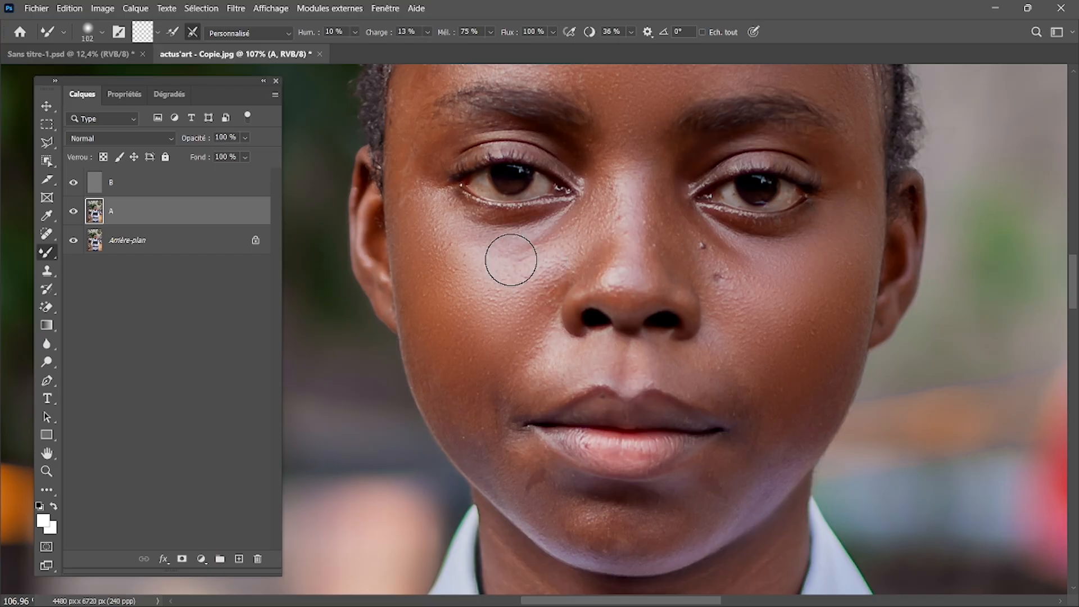
# Reduce the Mixer Brush to 69 px and smooth the nose bridge and the skin under the photo's right eye.
pyautogui.moveTo(578, 229)
pyautogui.mouseDown()
pyautogui.moveTo(548, 215)
pyautogui.moveTo(570, 215)
pyautogui.mouseUp()
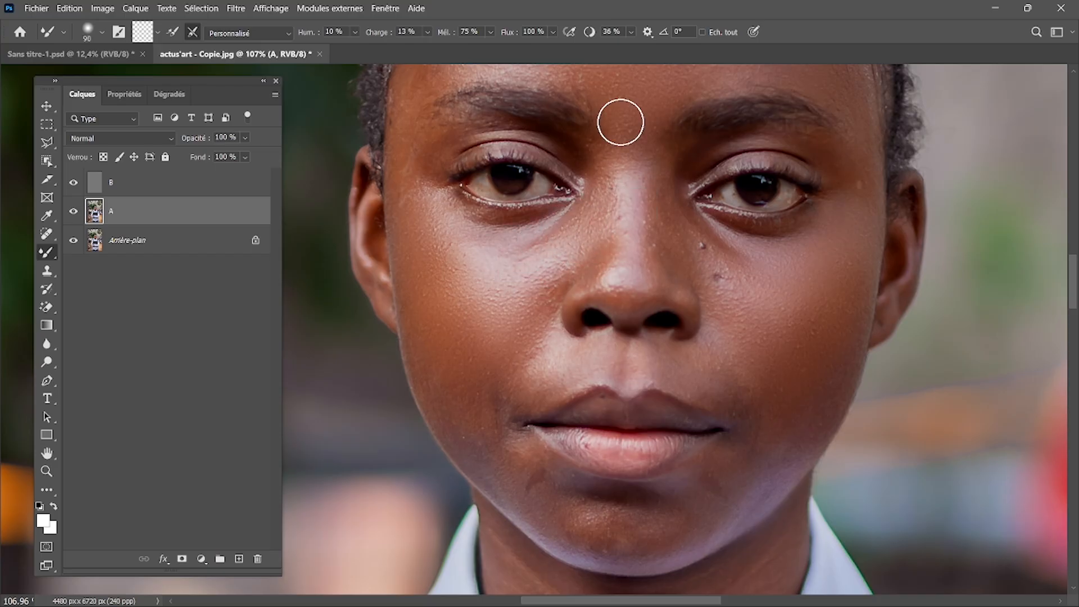
pyautogui.moveTo(620, 122); pyautogui.dragTo(609, 116)
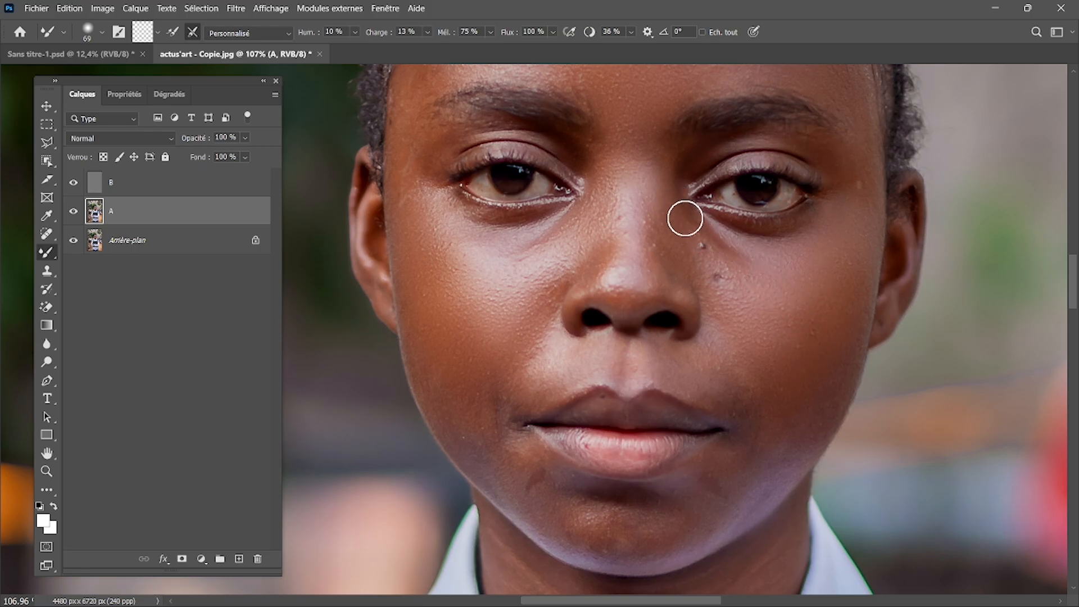
pyautogui.moveTo(728, 236); pyautogui.dragTo(769, 243)
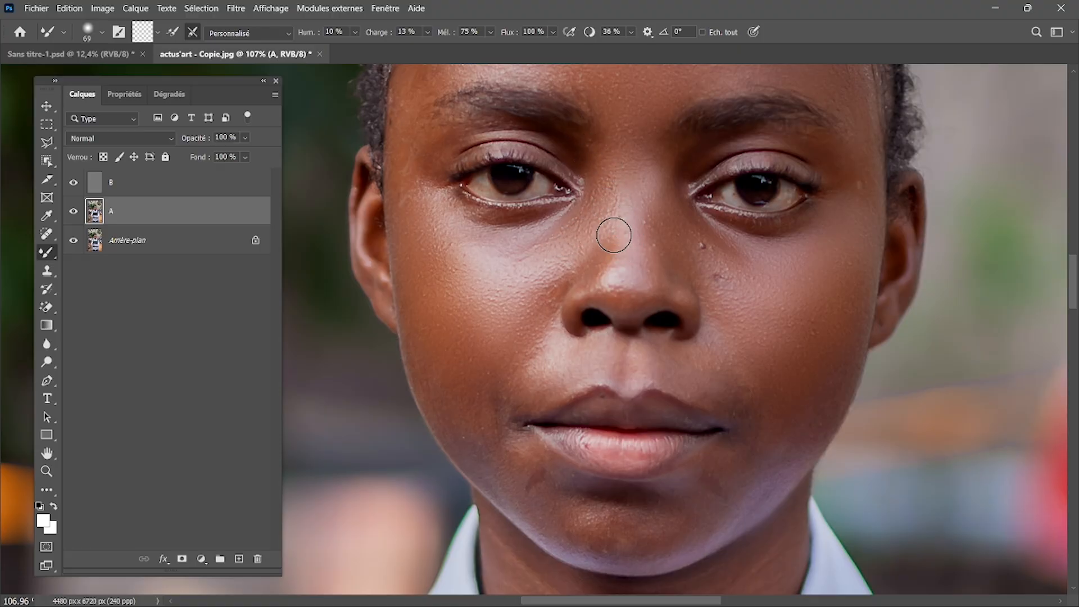
pyautogui.scroll(-3, 624, 249)
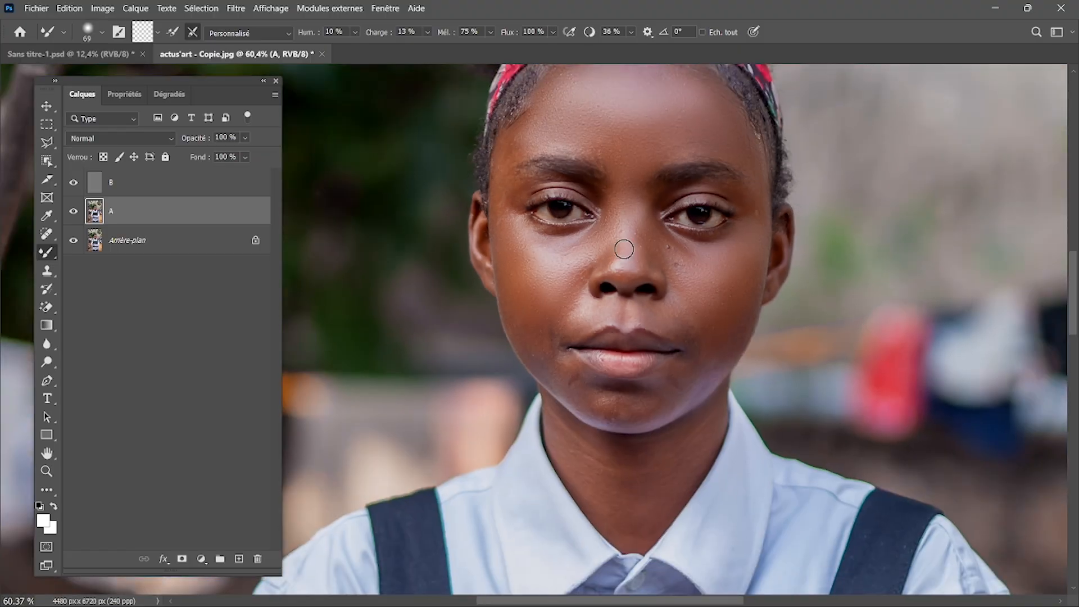
# Even out the lower cheek at the photo's left down to the mouth corner with the 69 px Mixer Brush.
pyautogui.scroll(5, 623, 248)
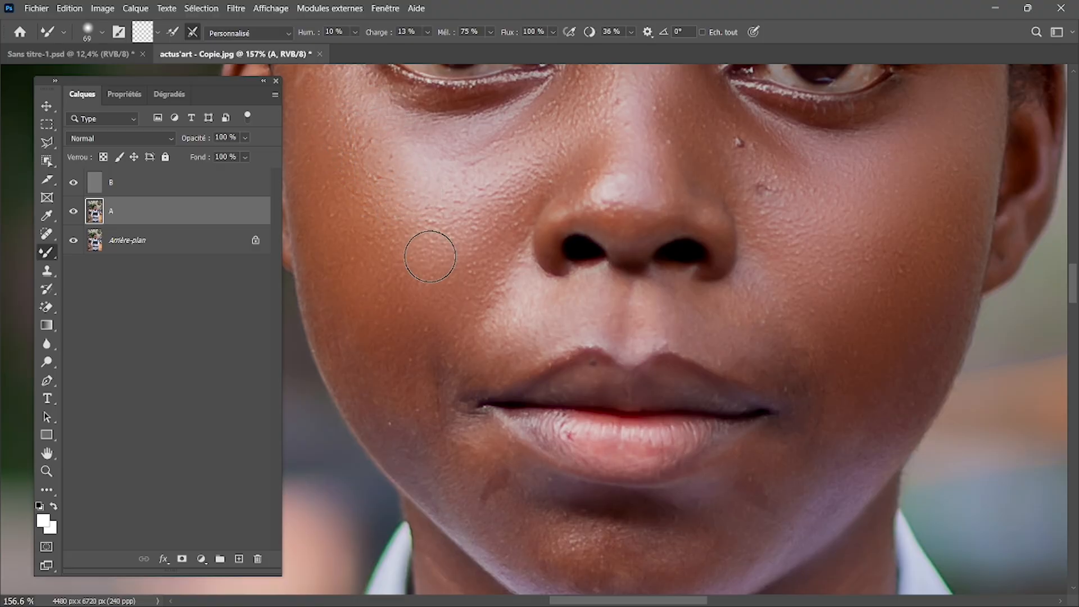
pyautogui.hscroll(-5, 512, 222)
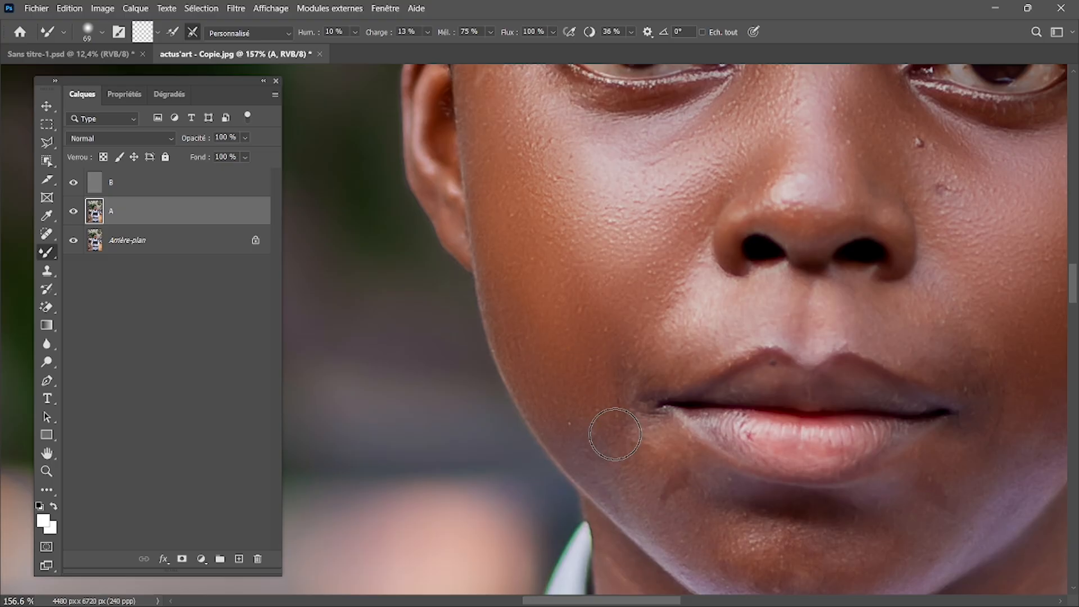
pyautogui.scroll(-4, 606, 399)
pyautogui.scroll(3, 606, 399)
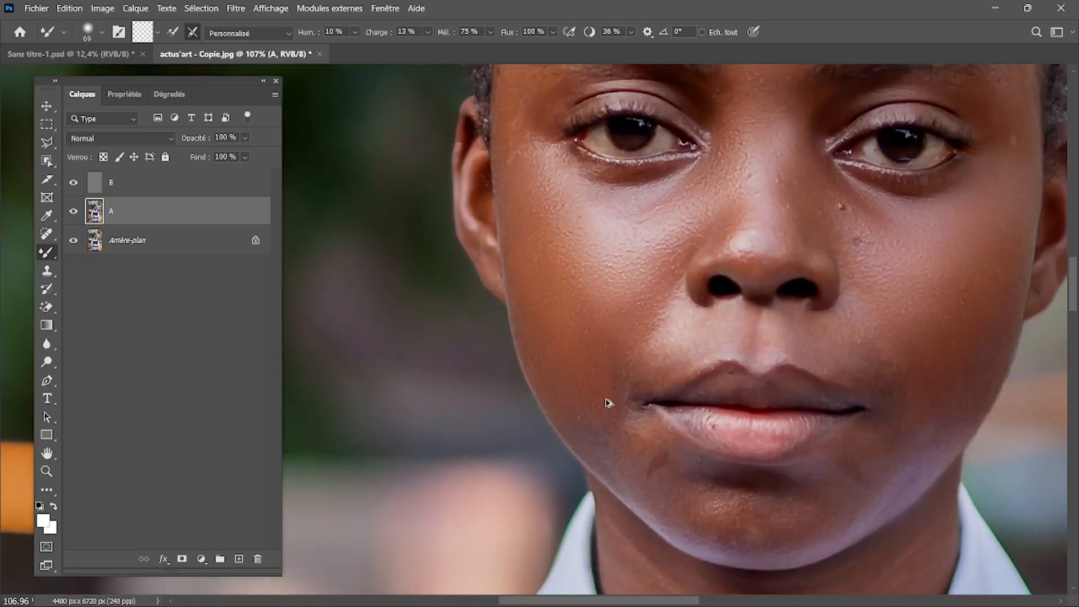
# Smooth the cheek at the photo's right from beside the ear down to the jaw with the Mixer Brush.
pyautogui.hscroll(5, 607, 399)
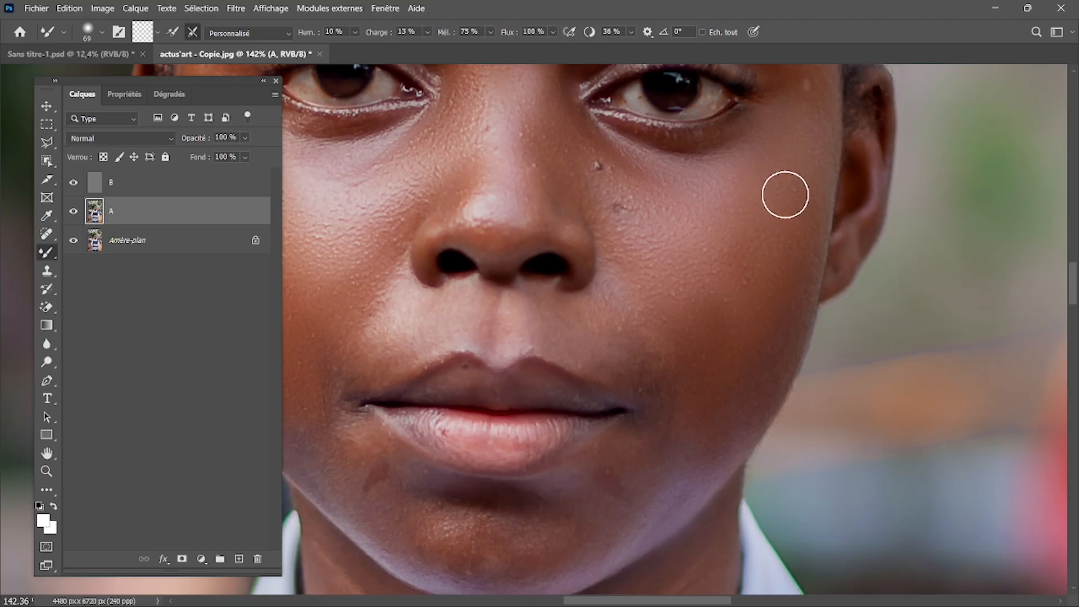
pyautogui.moveTo(616, 602)
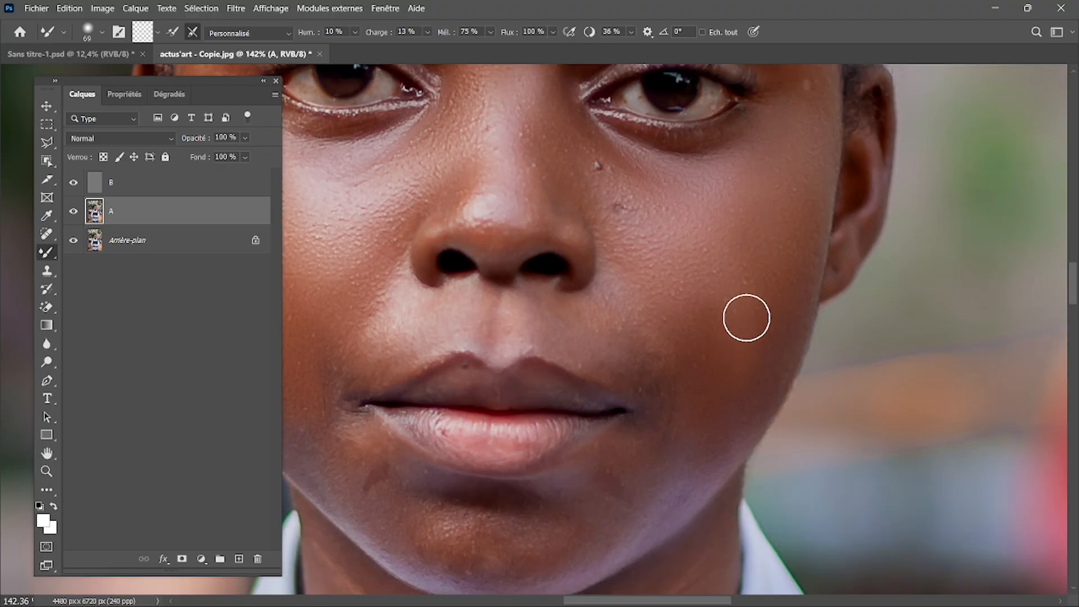
pyautogui.hscroll(1, 747, 318)
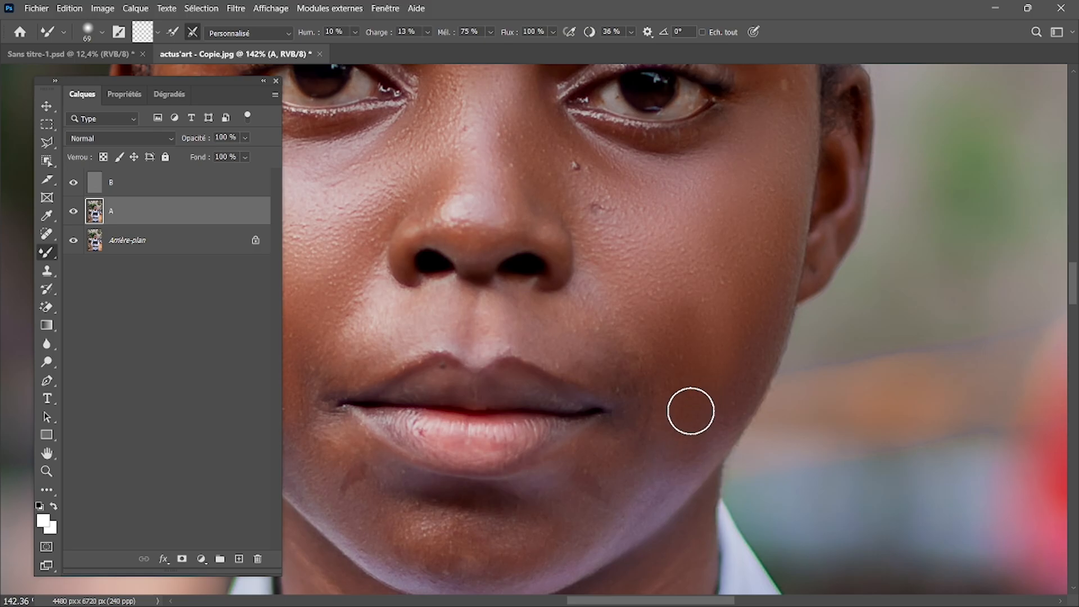
pyautogui.scroll(-5, 684, 437)
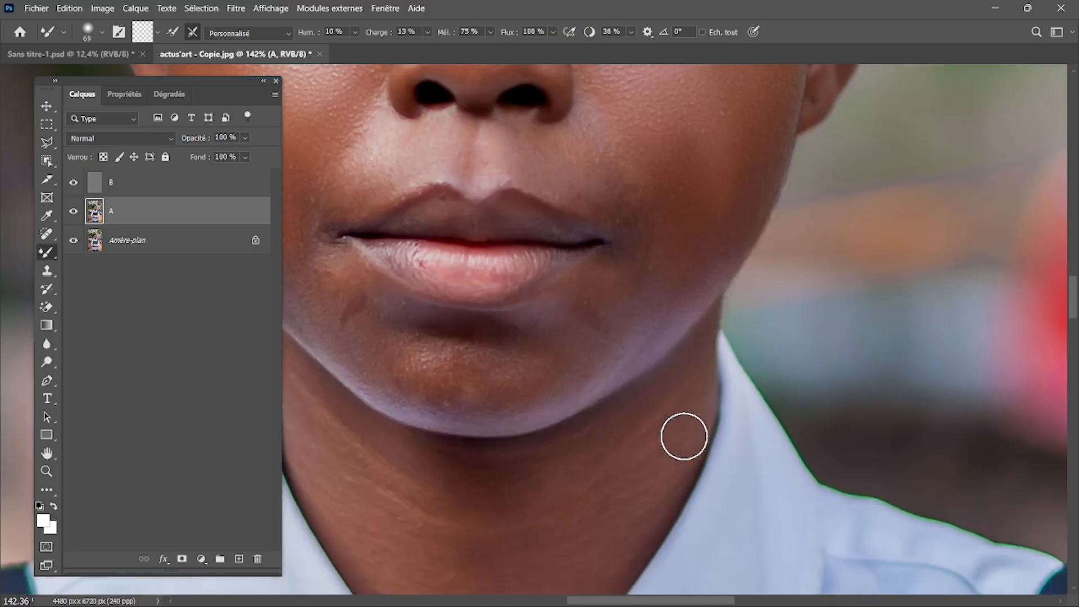
# Blend the skin tones of the neck and chin with the Mixer Brush on layer A.
pyautogui.scroll(-5, 684, 437)
pyautogui.hscroll(-2, 618, 449)
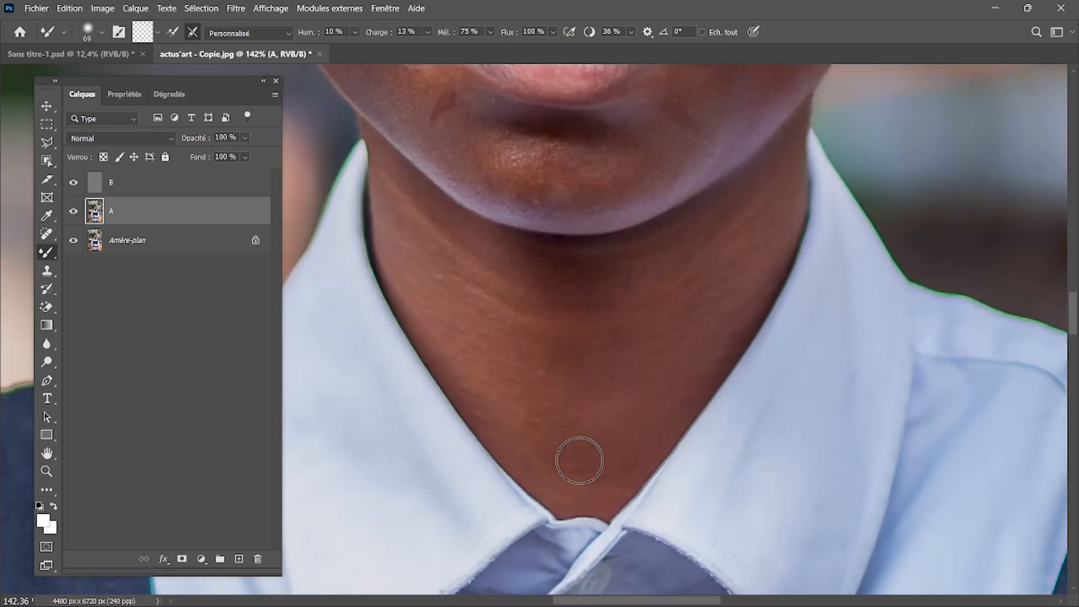
pyautogui.scroll(8, 580, 461)
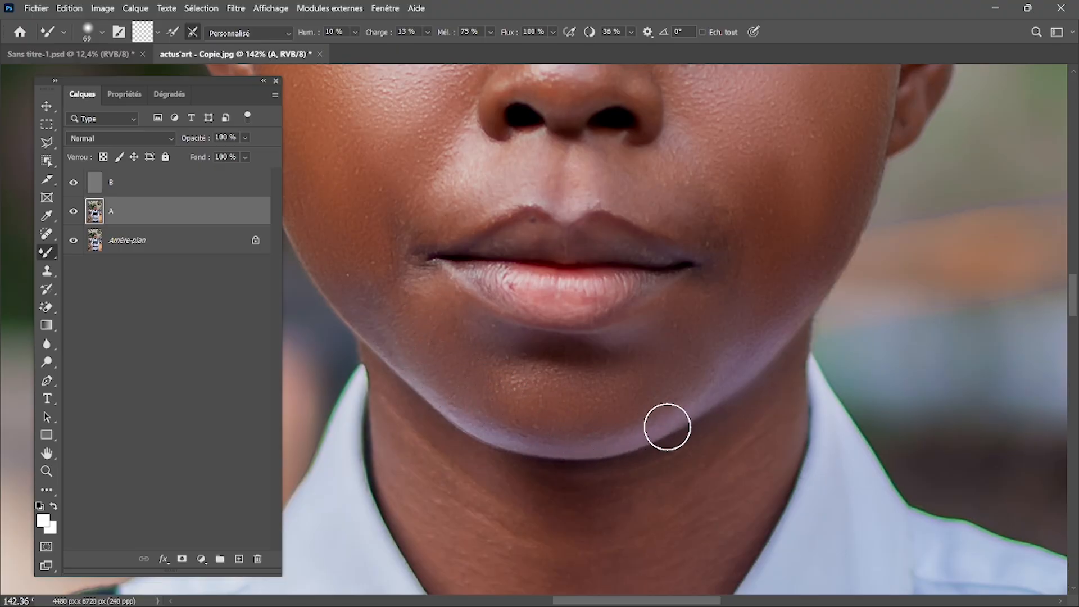
# Smooth the jawline and the skin between the nose and the upper lip with the Mixer Brush.
pyautogui.hscroll(-5, 742, 337)
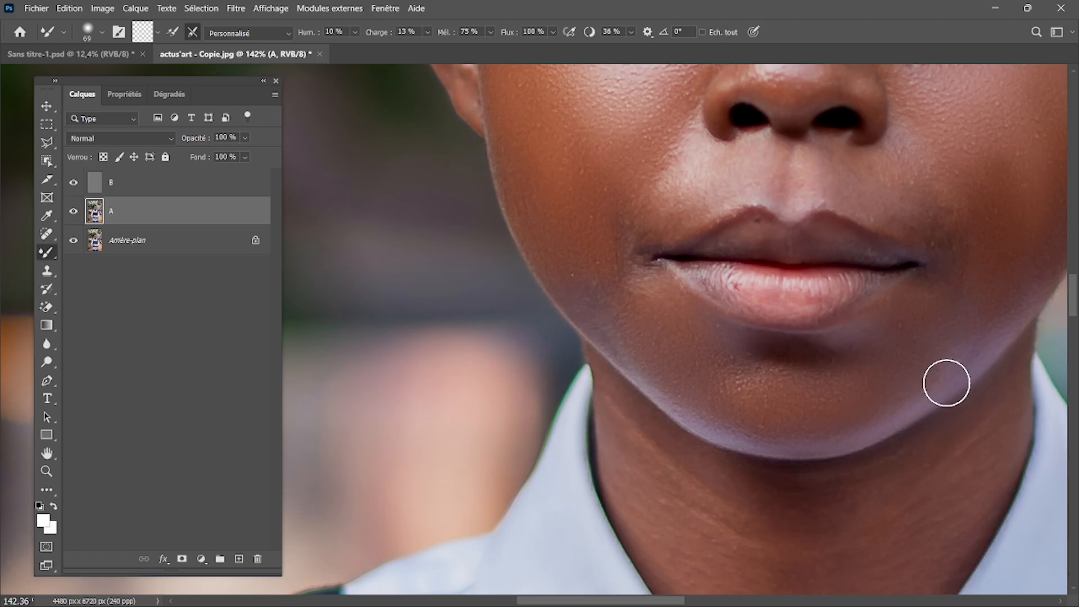
pyautogui.hscroll(1, 947, 382)
pyautogui.hscroll(-5, 947, 383)
pyautogui.hscroll(7, 946, 383)
pyautogui.hscroll(3, 947, 382)
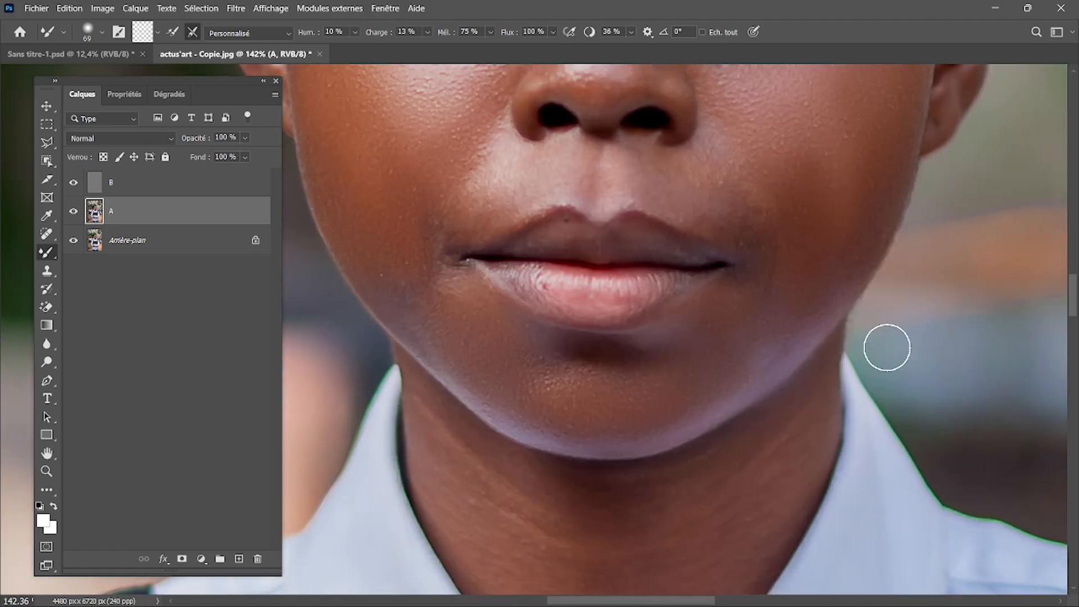
pyautogui.moveTo(479, 184)
pyautogui.mouseDown()
pyautogui.moveTo(554, 166)
pyautogui.moveTo(643, 163)
pyautogui.moveTo(684, 168)
pyautogui.moveTo(702, 190)
pyautogui.moveTo(660, 185)
pyautogui.moveTo(682, 178)
pyautogui.moveTo(695, 155)
pyautogui.moveTo(721, 157)
pyautogui.moveTo(725, 208)
pyautogui.moveTo(717, 157)
pyautogui.moveTo(741, 168)
pyautogui.moveTo(691, 197)
pyautogui.moveTo(706, 209)
pyautogui.moveTo(693, 208)
pyautogui.moveTo(698, 167)
pyautogui.mouseUp()
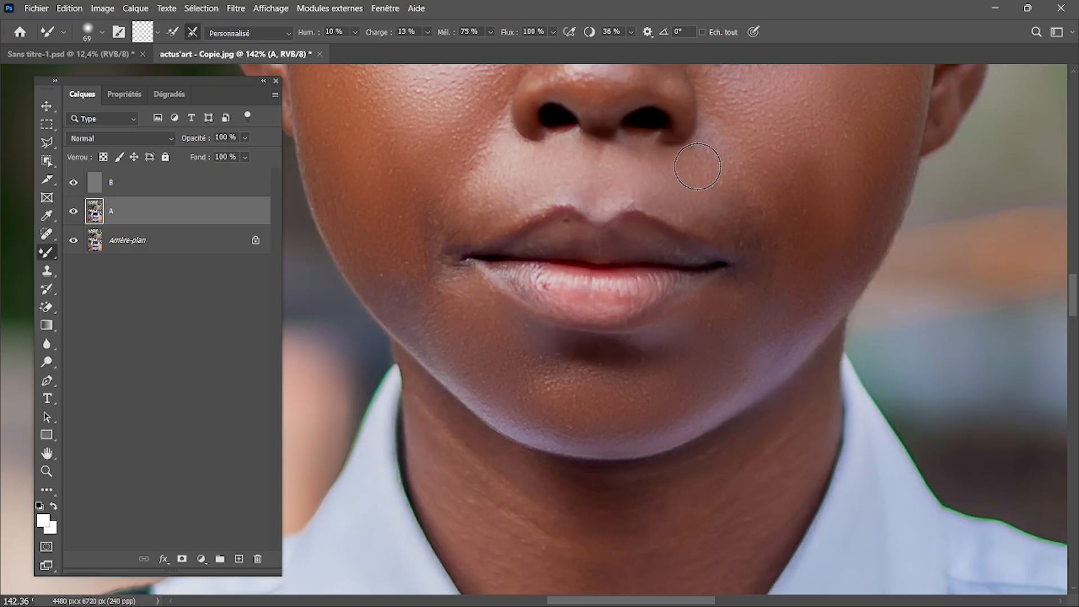
pyautogui.scroll(5, 736, 123)
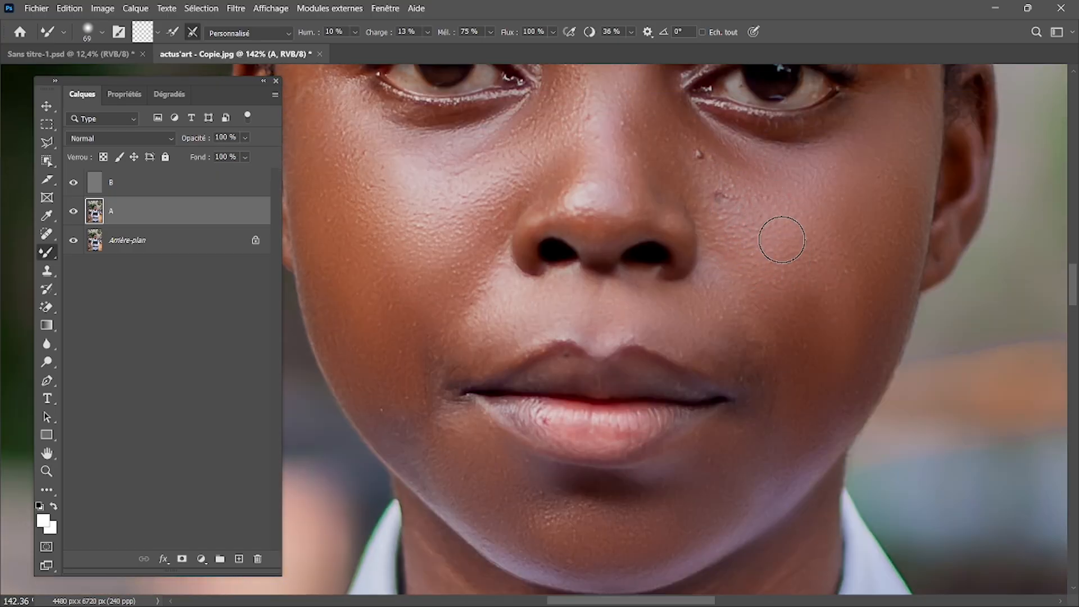
# Smooth the cheek at the photo's right and the skin between nose and mouth corner, reducing the Mixer Brush to 52 px.
pyautogui.moveTo(801, 292)
pyautogui.mouseDown()
pyautogui.moveTo(829, 308)
pyautogui.moveTo(818, 292)
pyautogui.mouseUp()
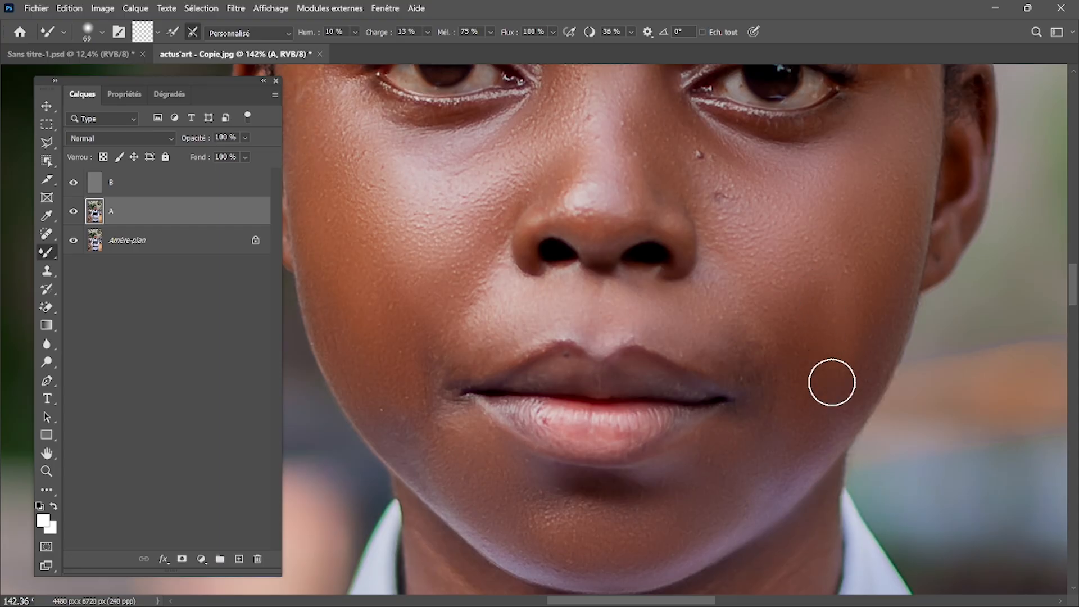
pyautogui.moveTo(832, 383)
pyautogui.mouseDown()
pyautogui.moveTo(869, 328)
pyautogui.moveTo(847, 259)
pyautogui.mouseUp()
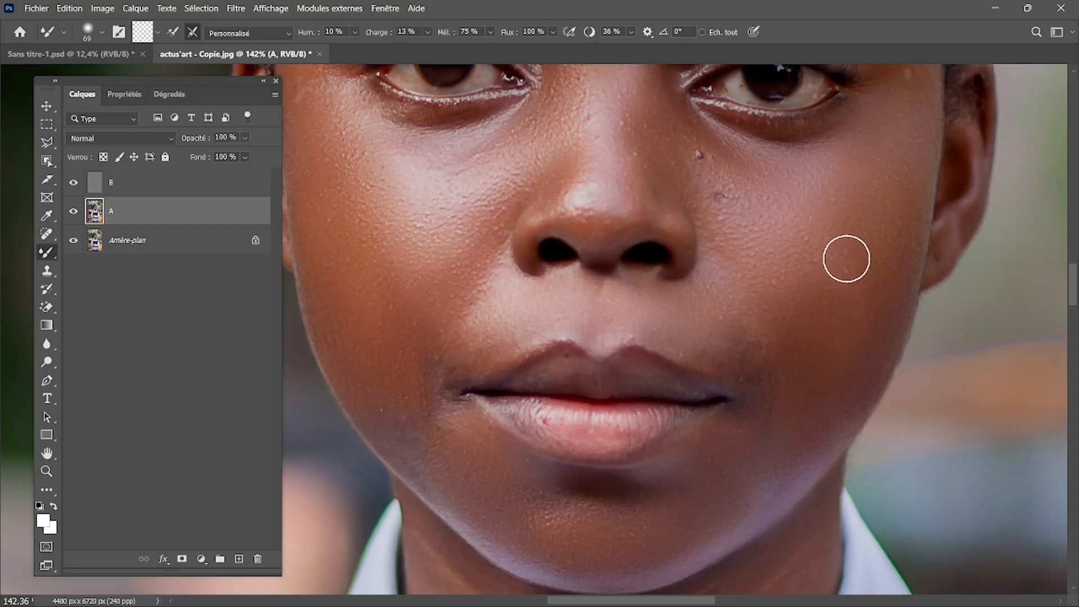
pyautogui.moveTo(717, 268)
pyautogui.mouseDown()
pyautogui.moveTo(735, 337)
pyautogui.moveTo(719, 322)
pyautogui.moveTo(769, 329)
pyautogui.moveTo(705, 331)
pyautogui.mouseUp()
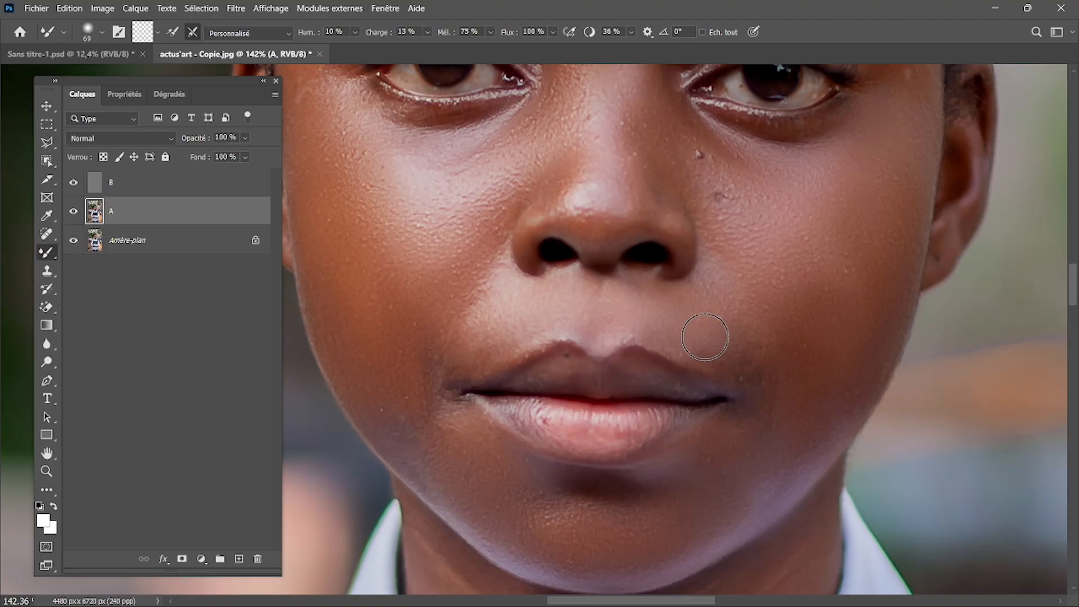
pyautogui.keyDown('alt'); pyautogui.rightClick(697, 336); pyautogui.keyUp('alt')
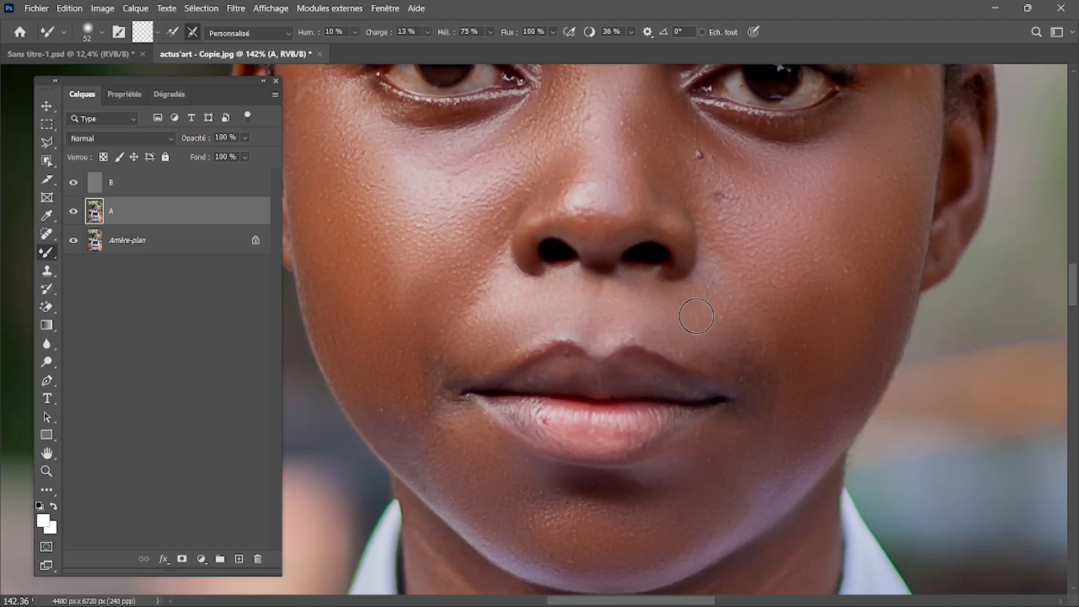
pyautogui.scroll(-5, 777, 289)
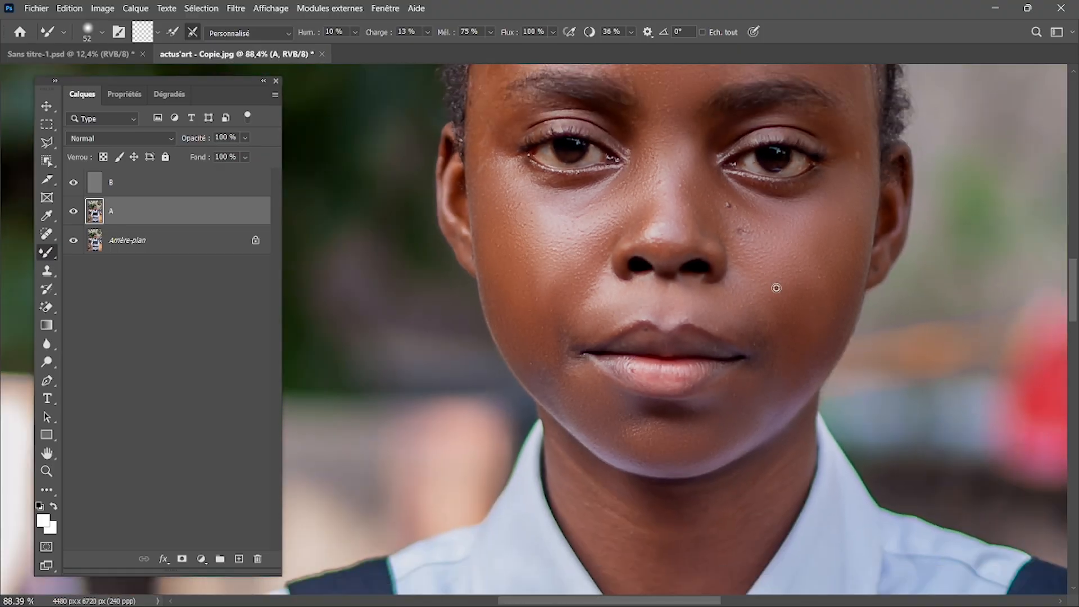
# Examine the blended skin tones across the cheeks, eye areas and forehead.
pyautogui.scroll(3, 777, 289)
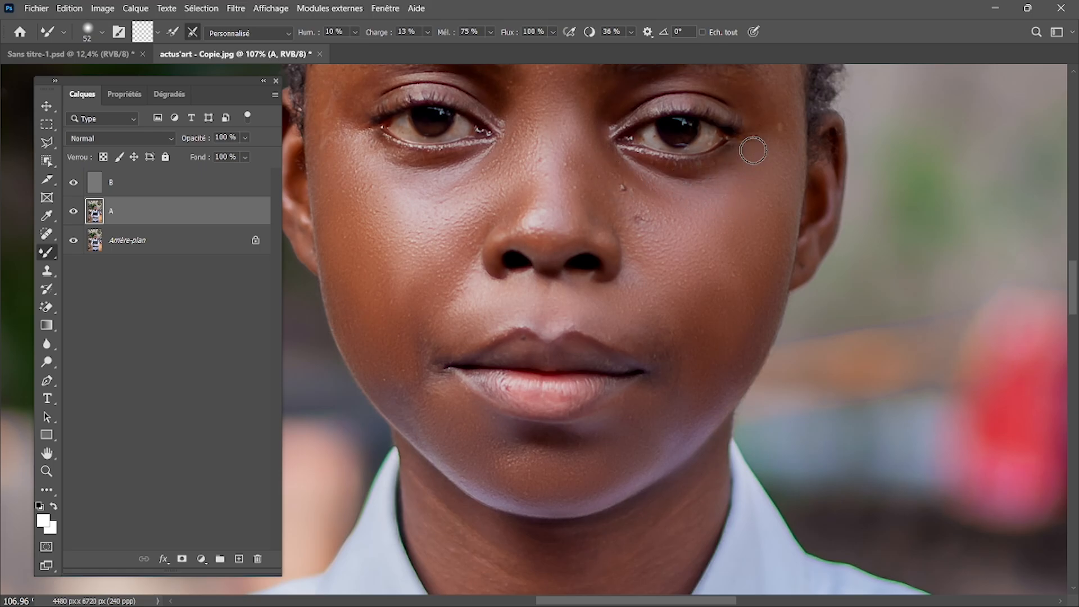
pyautogui.scroll(4, 753, 150)
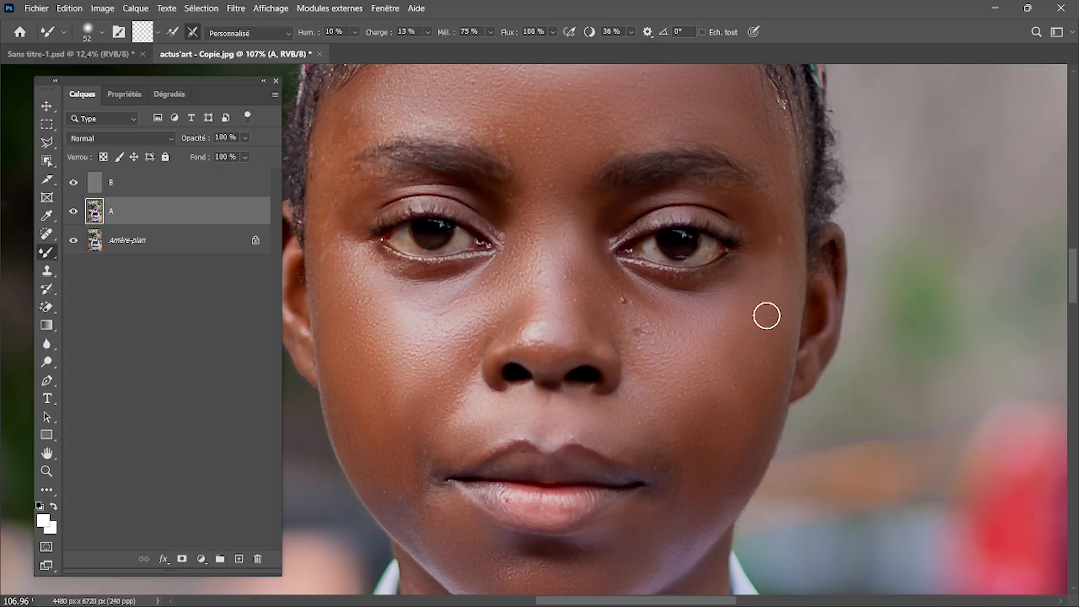
pyautogui.scroll(-3, 704, 495)
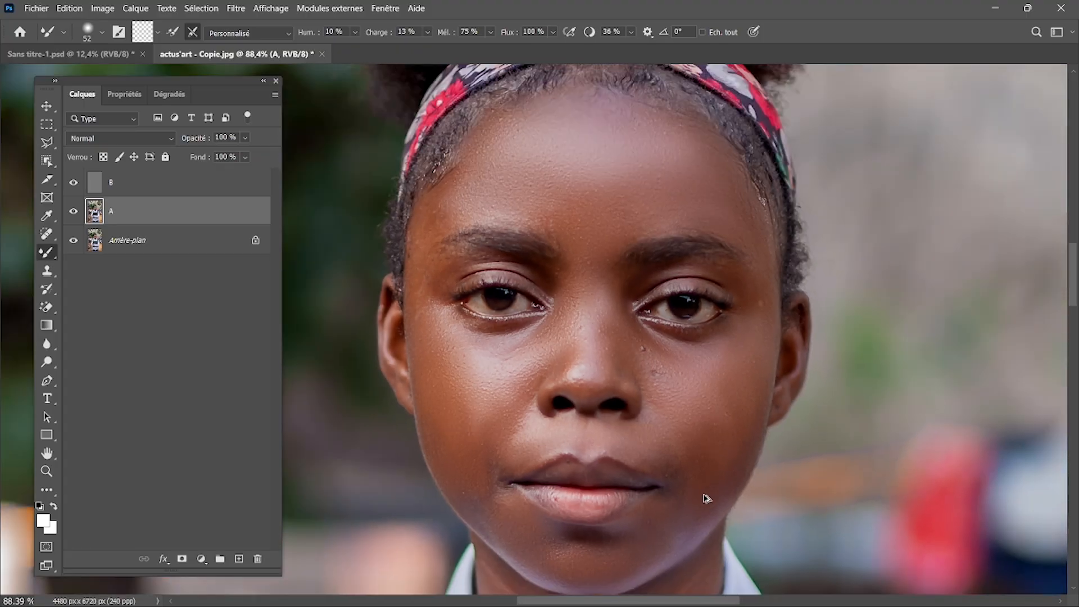
pyautogui.scroll(3, 704, 495)
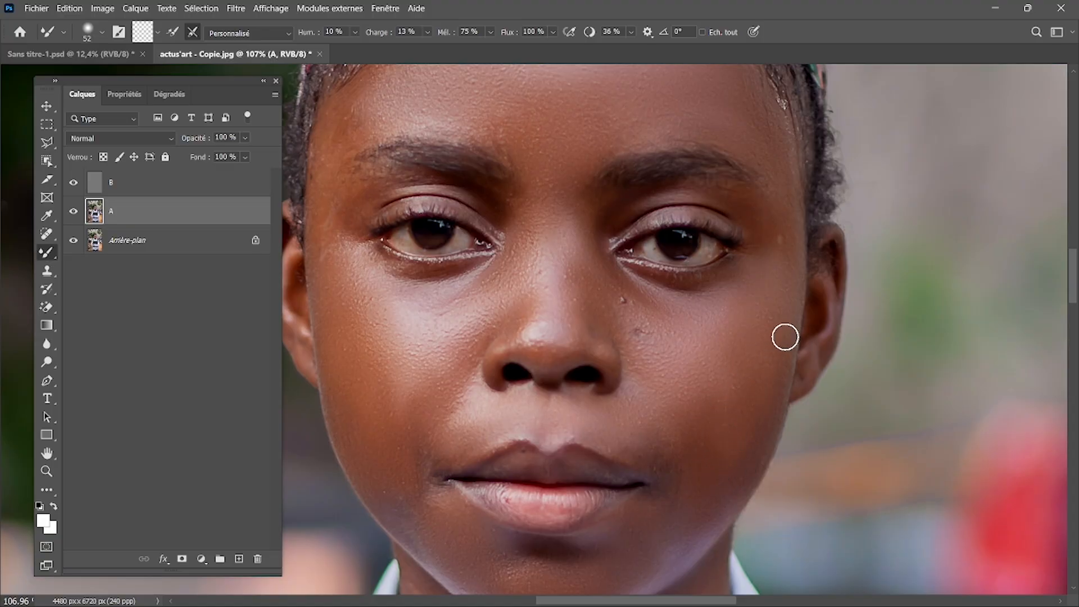
pyautogui.scroll(-2, 751, 353)
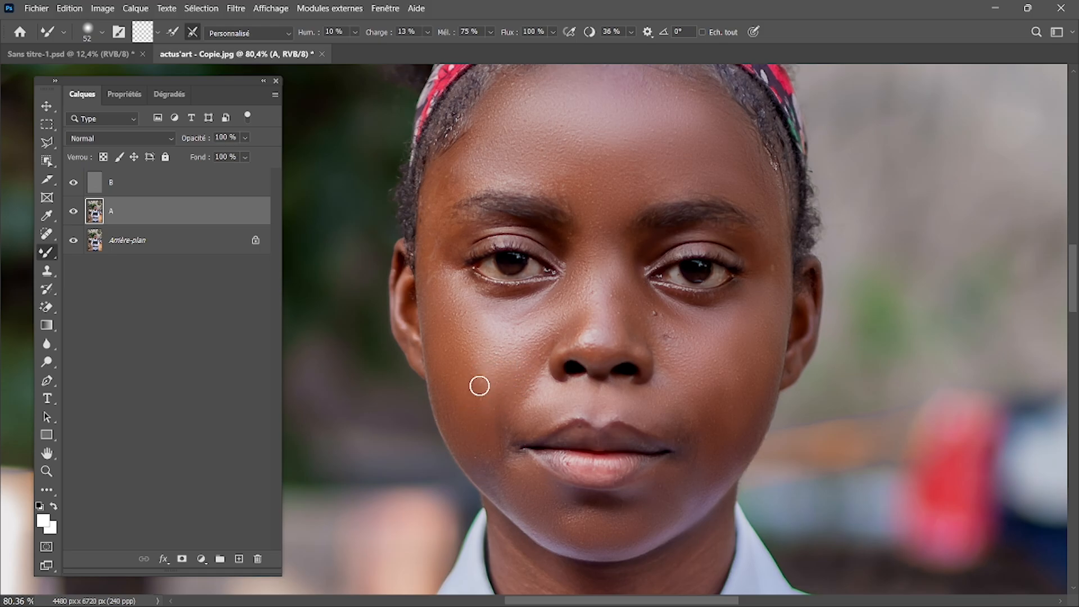
pyautogui.scroll(2, 484, 361)
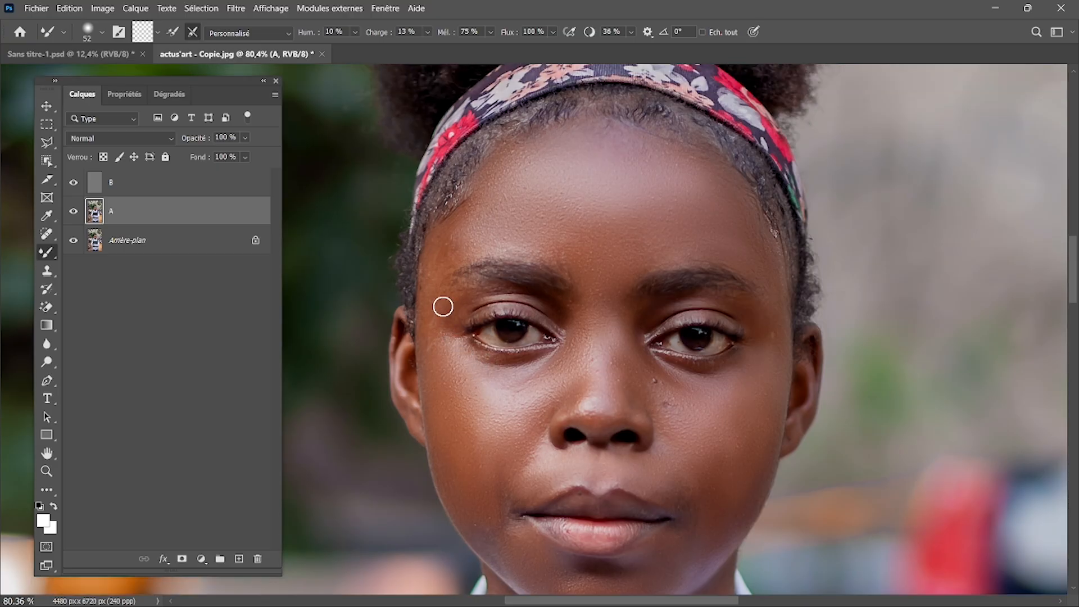
# Blend the temple and the under-eye area at the photo's left with an 87 px Mixer Brush.
pyautogui.moveTo(443, 307); pyautogui.dragTo(482, 303)
pyautogui.scroll(3, 486, 315)
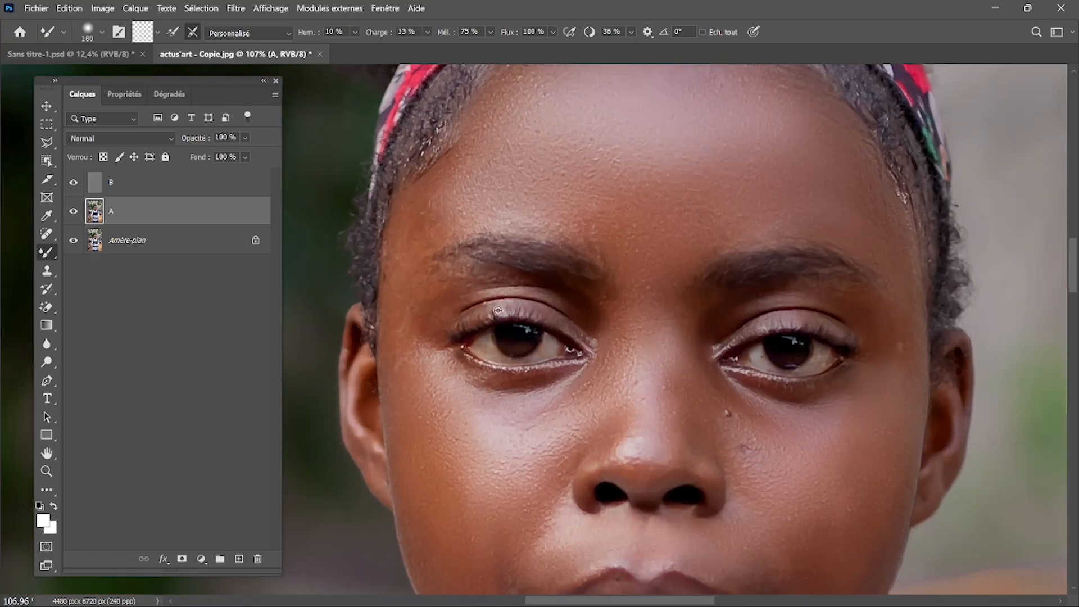
pyautogui.moveTo(430, 344); pyautogui.dragTo(367, 319)
pyautogui.moveTo(398, 193)
pyautogui.mouseDown()
pyautogui.moveTo(413, 221)
pyautogui.moveTo(416, 201)
pyautogui.moveTo(405, 229)
pyautogui.moveTo(415, 188)
pyautogui.moveTo(454, 170)
pyautogui.moveTo(420, 181)
pyautogui.moveTo(401, 215)
pyautogui.mouseUp()
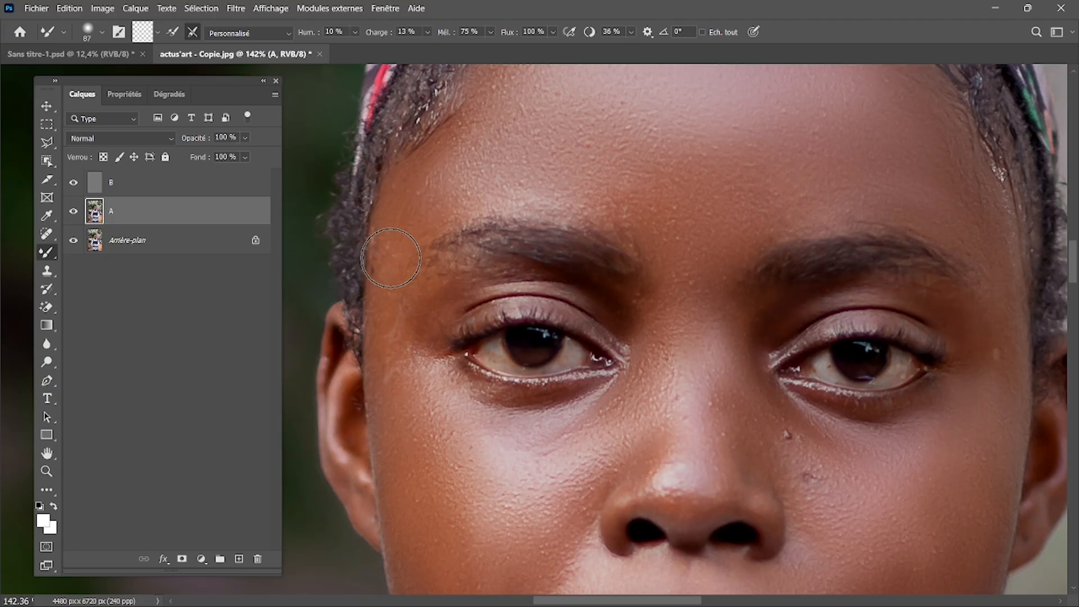
pyautogui.moveTo(397, 394)
pyautogui.mouseDown()
pyautogui.moveTo(390, 357)
pyautogui.moveTo(401, 407)
pyautogui.moveTo(405, 330)
pyautogui.mouseUp()
pyautogui.moveTo(396, 326)
pyautogui.mouseDown()
pyautogui.moveTo(408, 281)
pyautogui.moveTo(397, 341)
pyautogui.moveTo(412, 423)
pyautogui.moveTo(388, 399)
pyautogui.moveTo(392, 435)
pyautogui.moveTo(395, 415)
pyautogui.moveTo(406, 436)
pyautogui.moveTo(417, 432)
pyautogui.moveTo(402, 477)
pyautogui.moveTo(401, 446)
pyautogui.moveTo(416, 419)
pyautogui.moveTo(438, 443)
pyautogui.moveTo(411, 370)
pyautogui.moveTo(443, 436)
pyautogui.moveTo(505, 444)
pyautogui.moveTo(496, 439)
pyautogui.moveTo(567, 437)
pyautogui.moveTo(577, 421)
pyautogui.moveTo(567, 424)
pyautogui.moveTo(632, 415)
pyautogui.moveTo(570, 447)
pyautogui.moveTo(611, 425)
pyautogui.moveTo(630, 395)
pyautogui.moveTo(596, 450)
pyautogui.moveTo(545, 465)
pyautogui.moveTo(606, 426)
pyautogui.mouseUp()
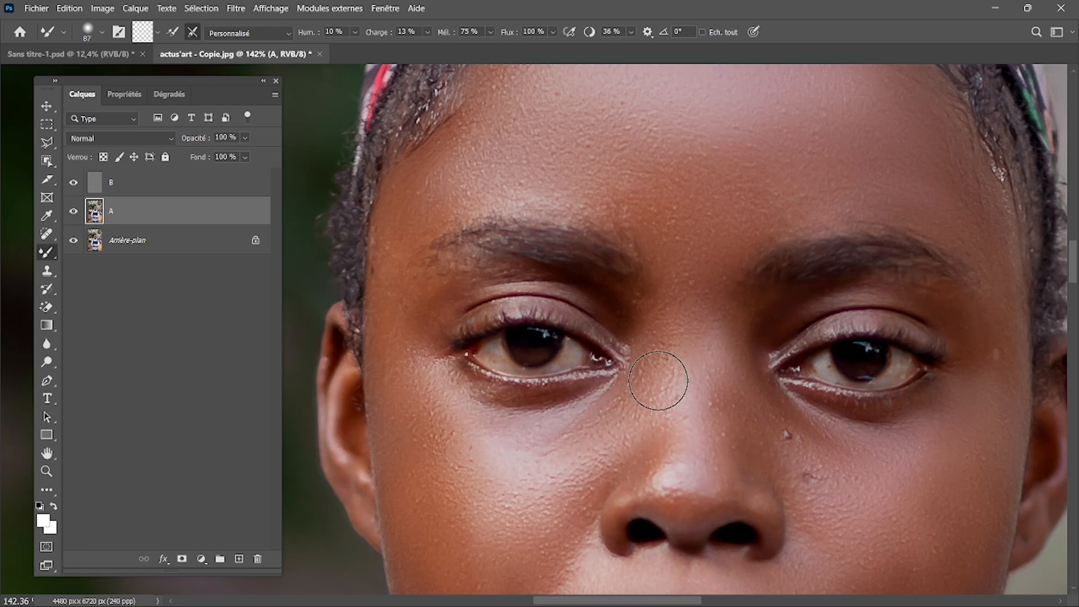
# Smooth the skin around the eyes and at the mouth corner with the Mixer Brush set to 53 px.
pyautogui.moveTo(590, 310); pyautogui.dragTo(566, 295)
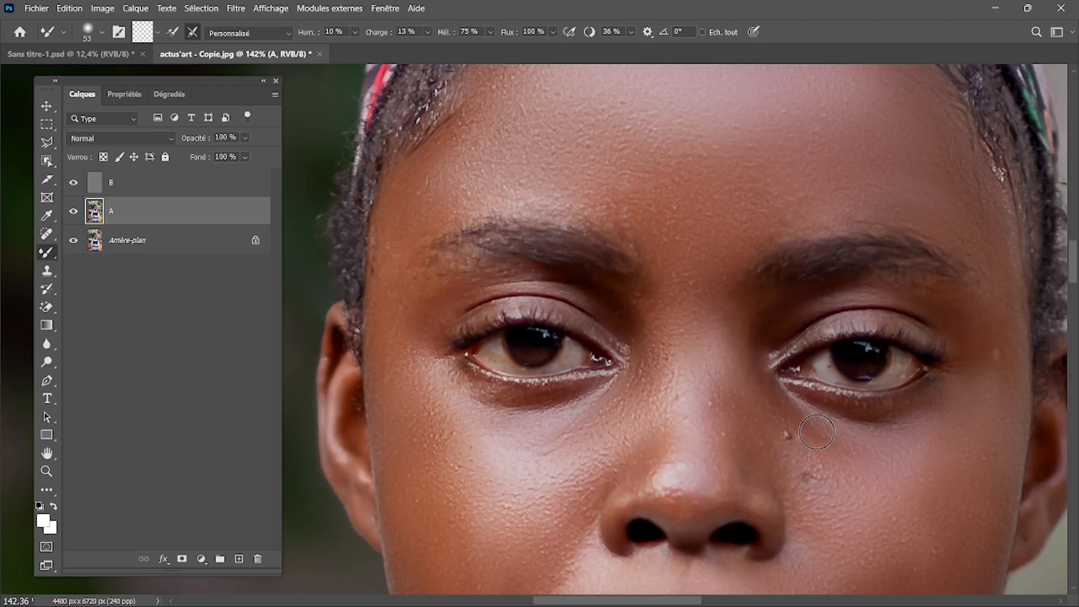
pyautogui.scroll(-5, 911, 506)
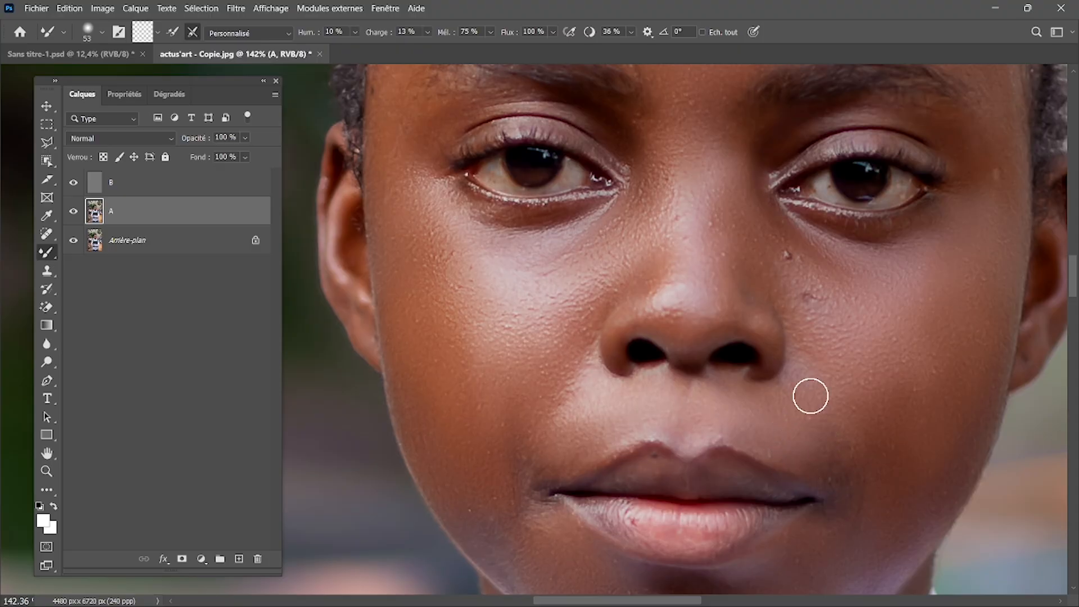
pyautogui.scroll(-5, 885, 460)
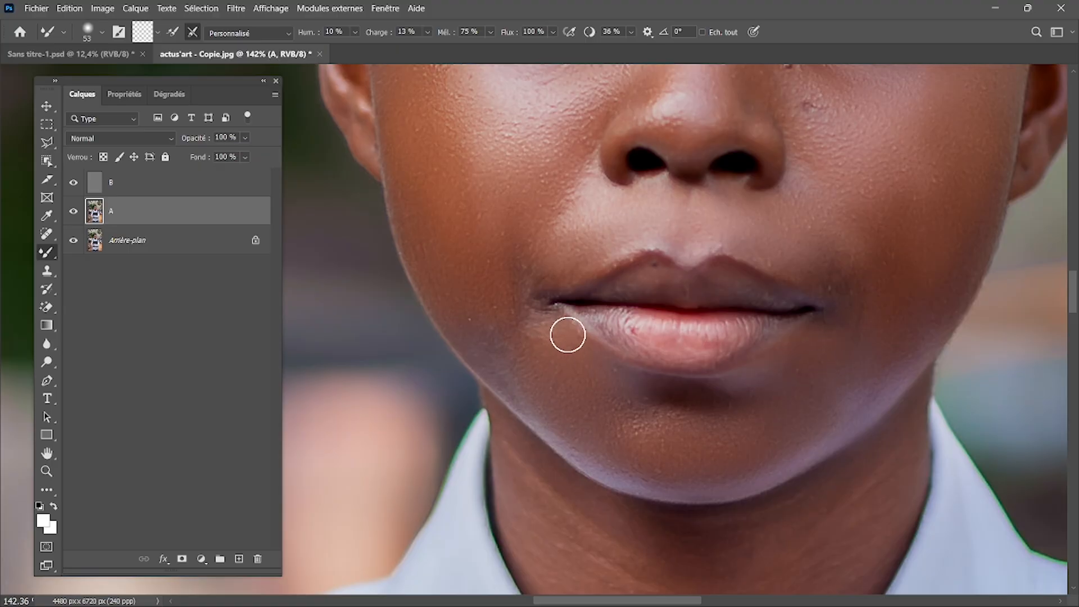
pyautogui.scroll(-1, 647, 416)
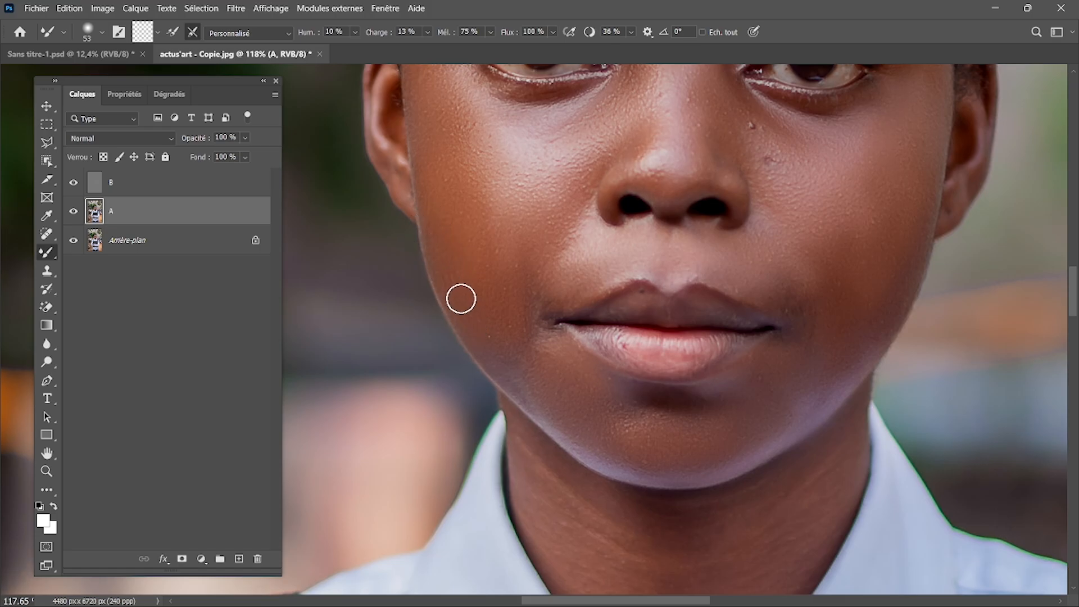
# Examine the retouched face, jawline and neck both as a whole and in close detail.
pyautogui.scroll(-3, 519, 363)
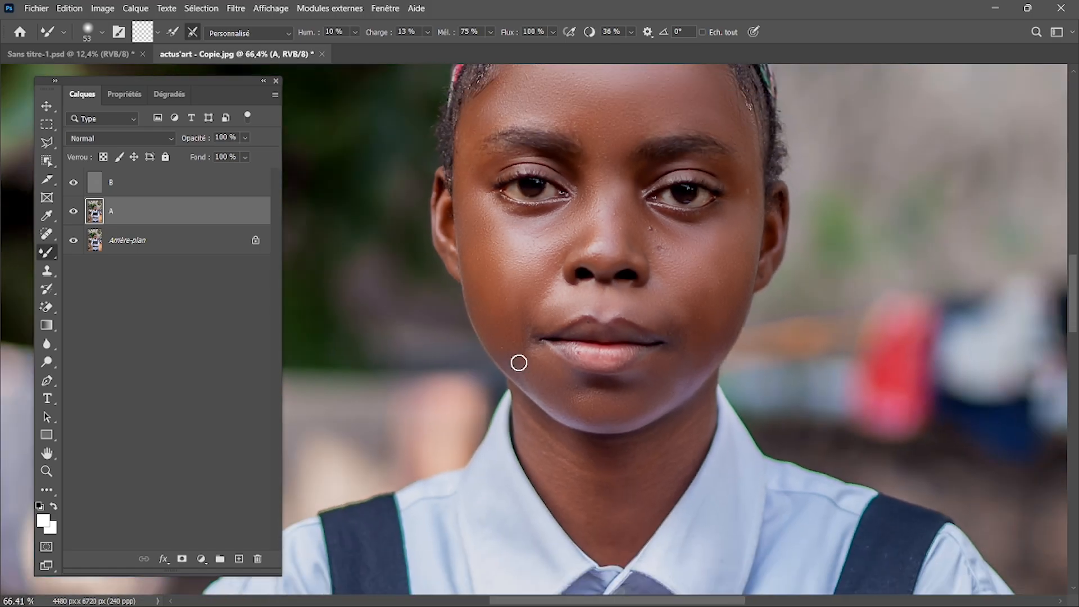
pyautogui.scroll(1, 519, 363)
pyautogui.scroll(-4, 519, 362)
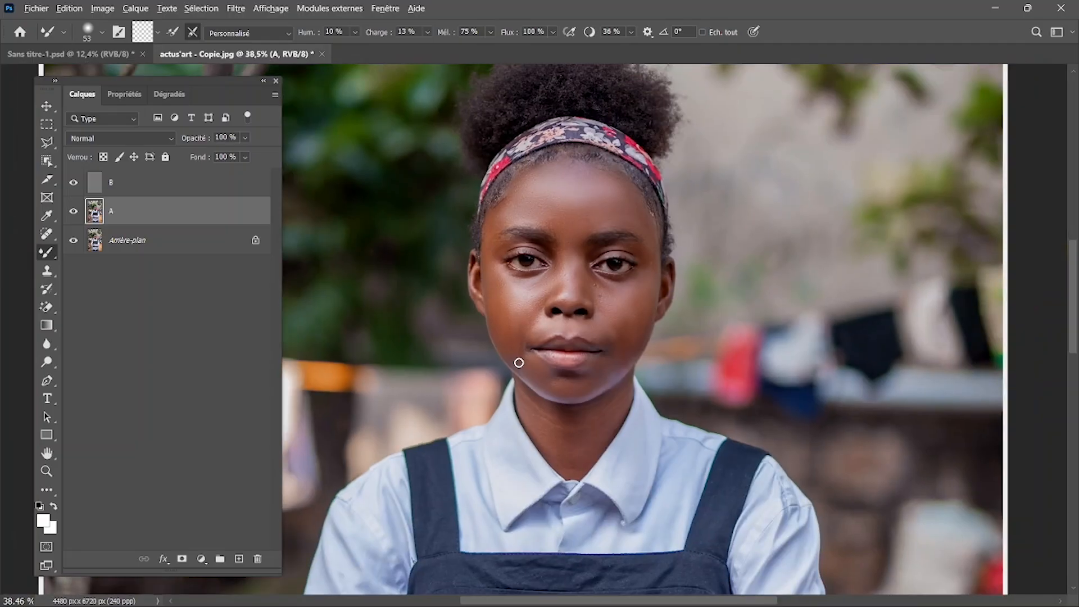
pyautogui.scroll(7, 519, 362)
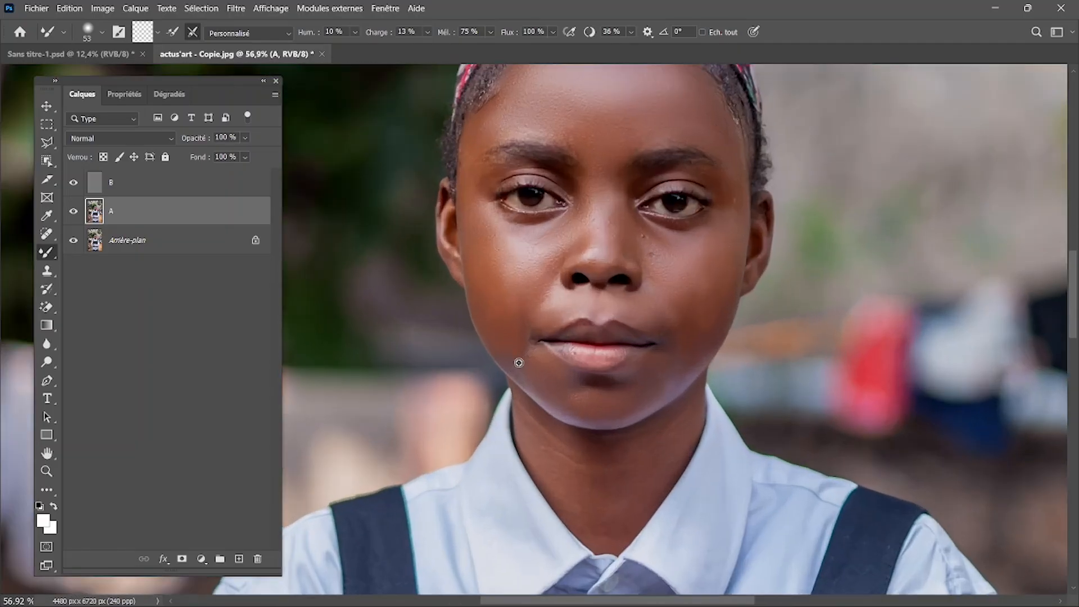
pyautogui.scroll(-5, 519, 362)
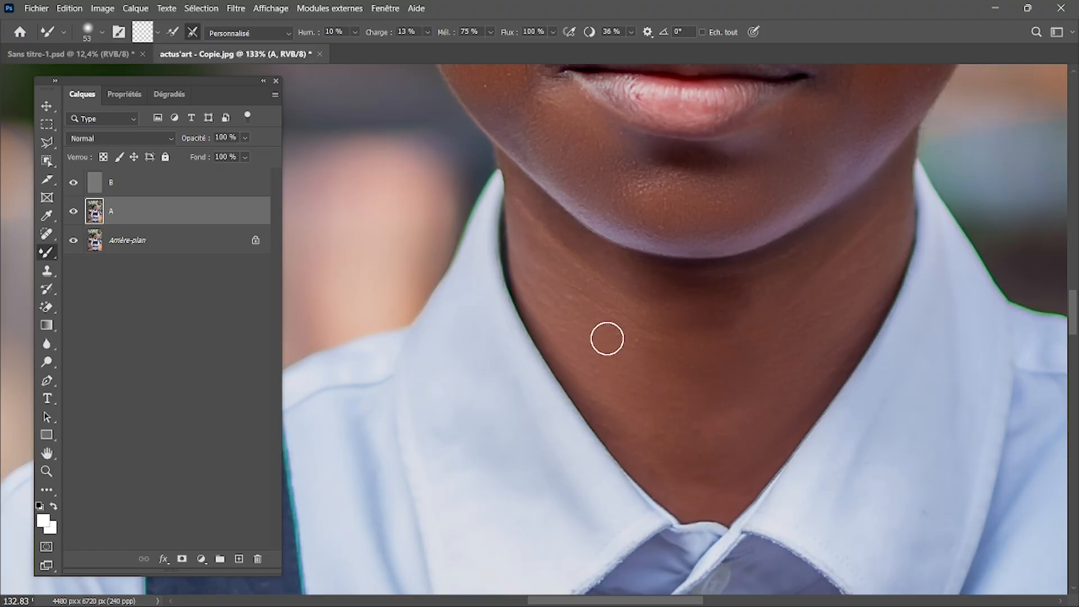
pyautogui.scroll(-10, 667, 330)
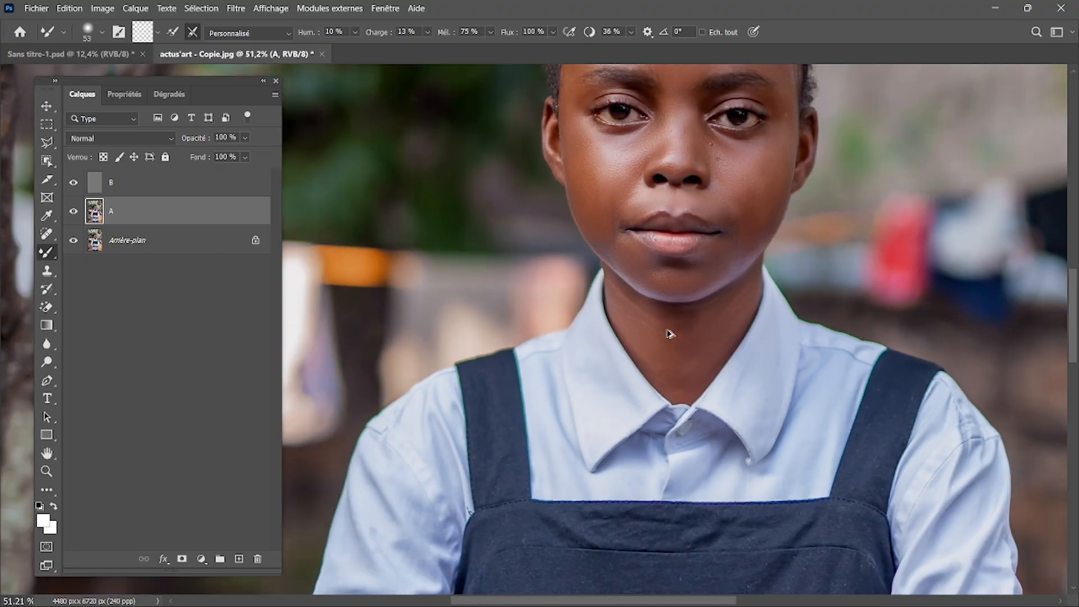
pyautogui.scroll(-2, 667, 330)
pyautogui.scroll(6, 667, 330)
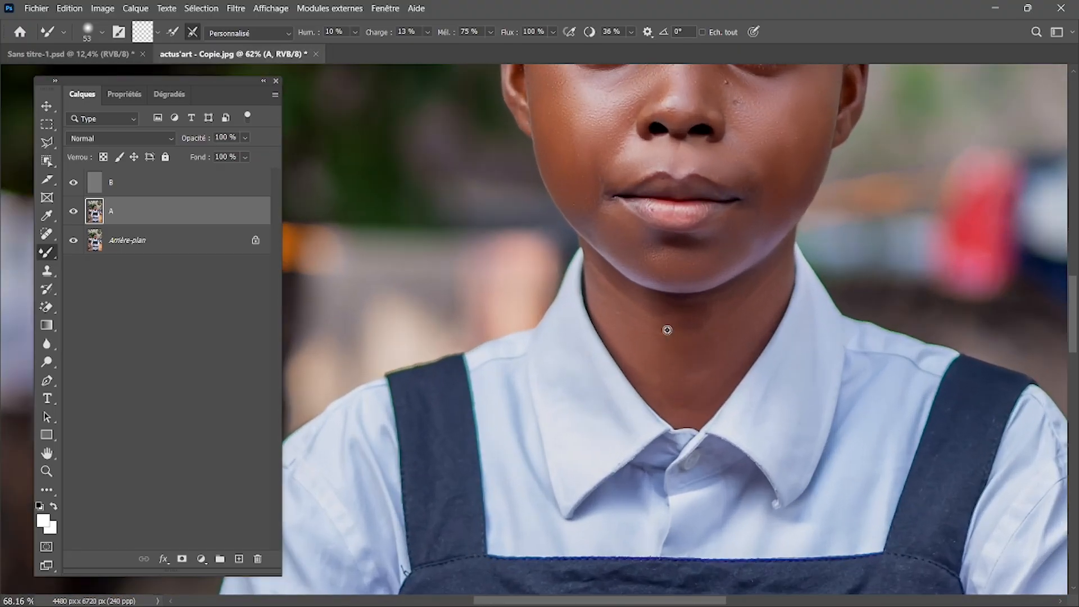
pyautogui.scroll(6, 667, 330)
pyautogui.scroll(5, 667, 330)
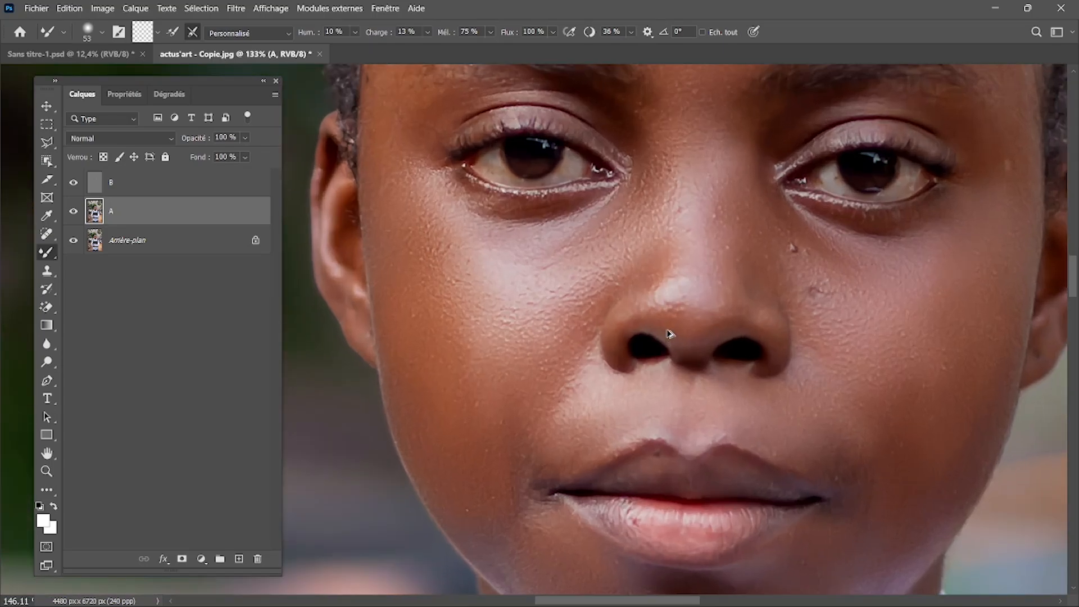
# Set the Mixer Brush to 39 px and blend the skin between the upper eyelid and eyebrow at the photo's left.
pyautogui.hscroll(-1, 668, 330)
pyautogui.hscroll(-1, 667, 330)
pyautogui.scroll(2, 668, 329)
pyautogui.scroll(3, 668, 329)
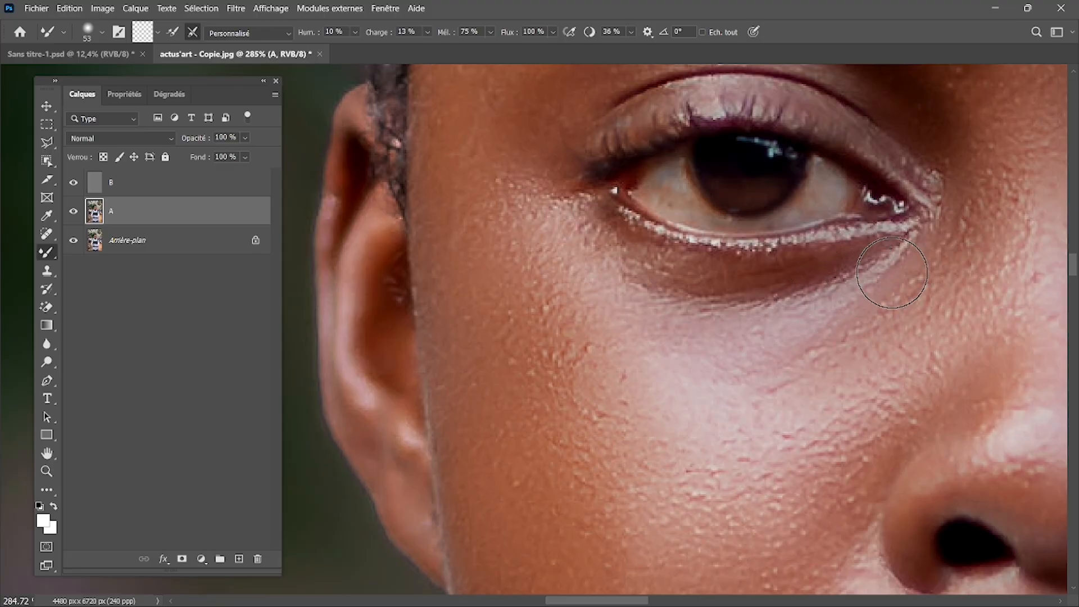
pyautogui.scroll(2, 892, 273)
pyautogui.scroll(1, 892, 273)
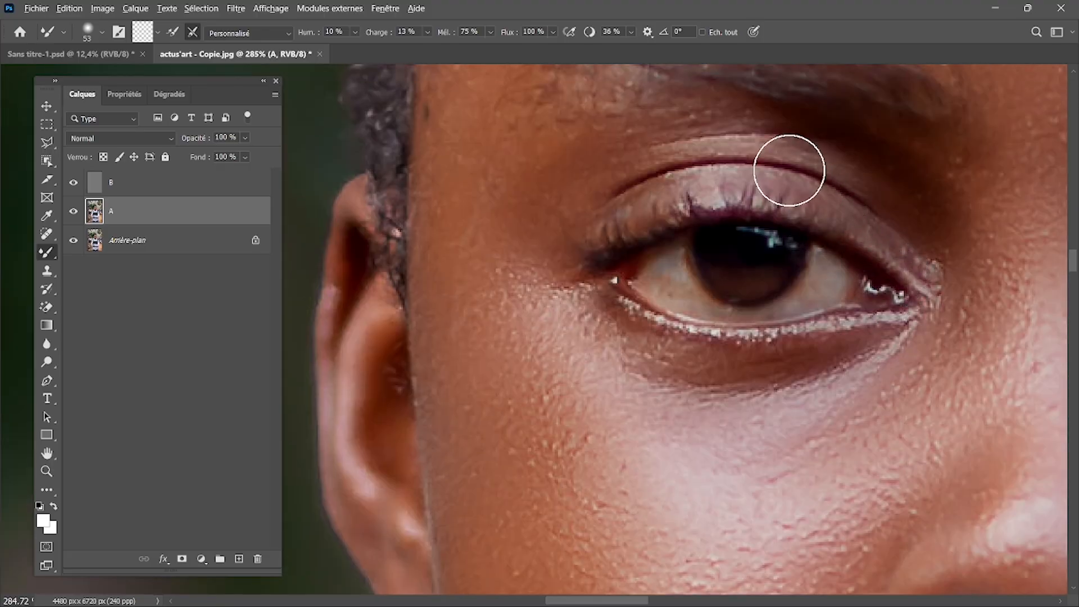
pyautogui.moveTo(778, 164); pyautogui.dragTo(757, 164)
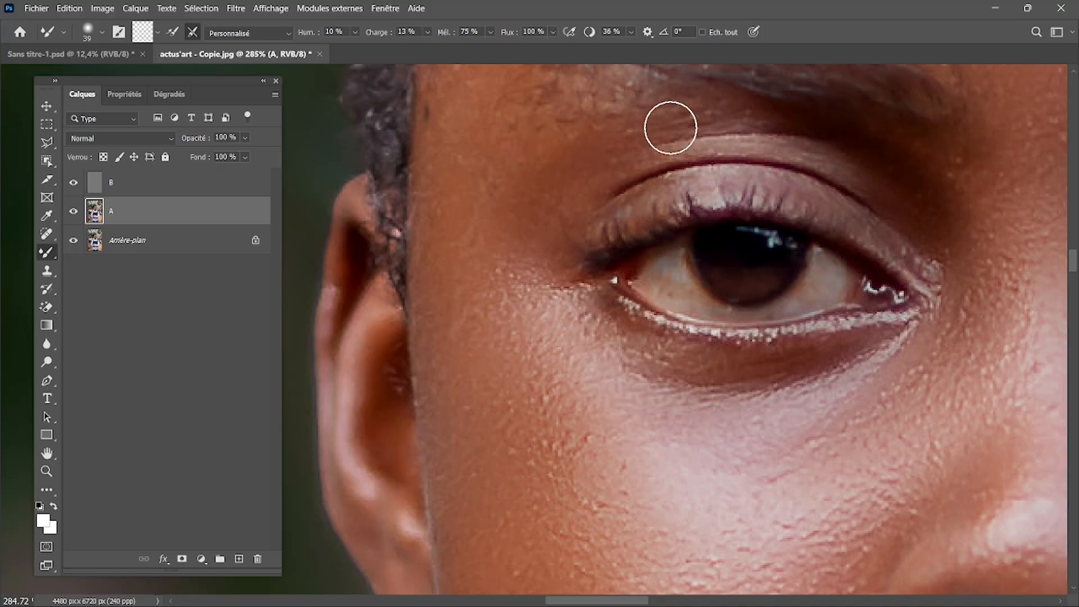
# Examine the skin tones around both eyebrows, across the forehead and along the hairline.
pyautogui.scroll(5, 808, 128)
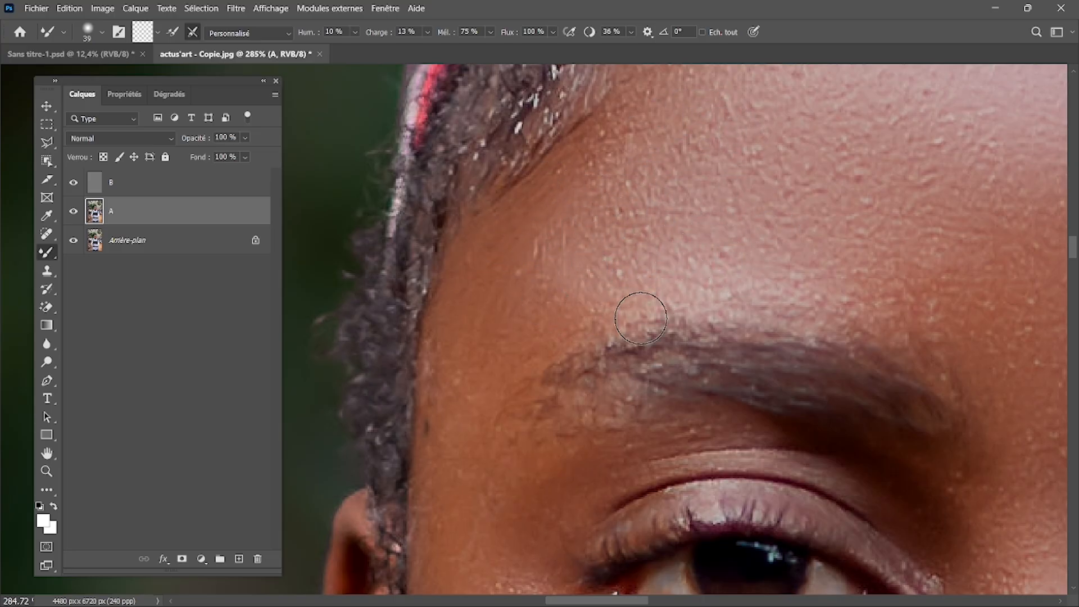
pyautogui.hscroll(5, 846, 264)
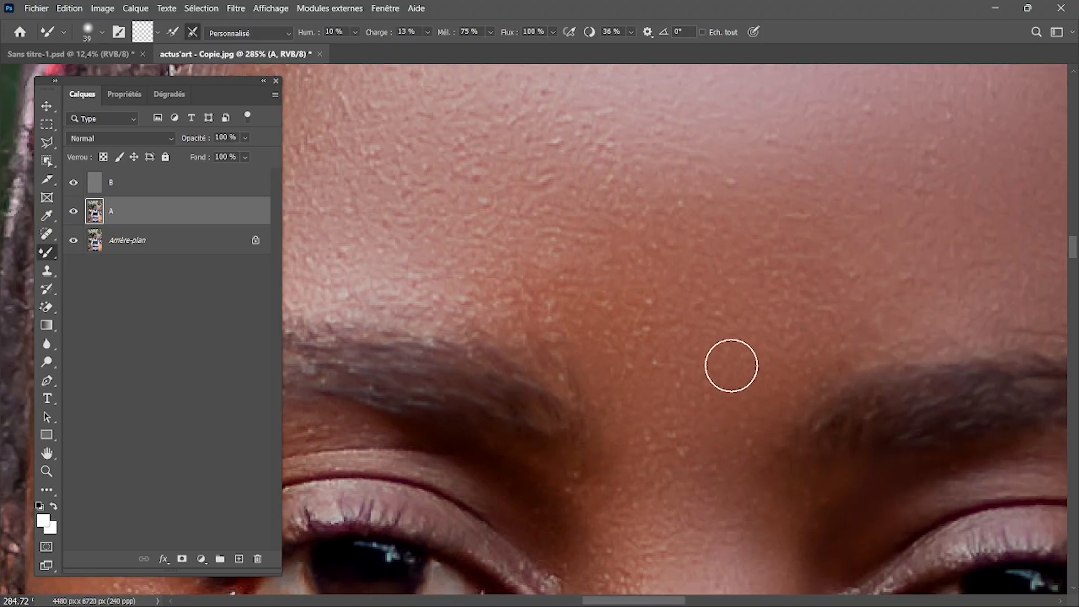
pyautogui.hscroll(3, 647, 482)
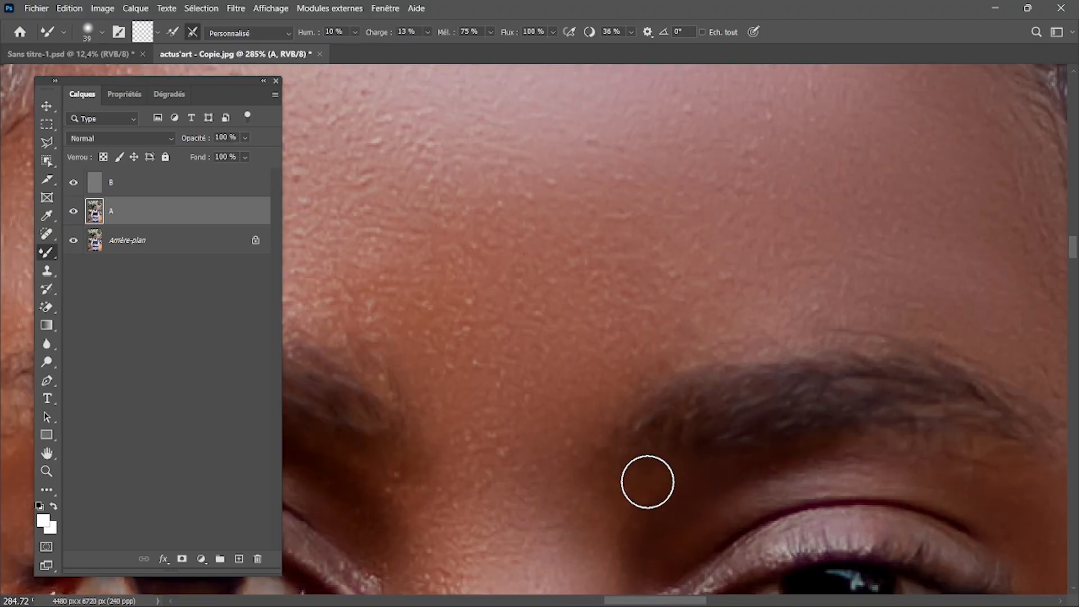
pyautogui.hscroll(-4, 647, 481)
pyautogui.hscroll(2, 648, 482)
pyautogui.hscroll(5, 647, 482)
pyautogui.scroll(-2, 694, 378)
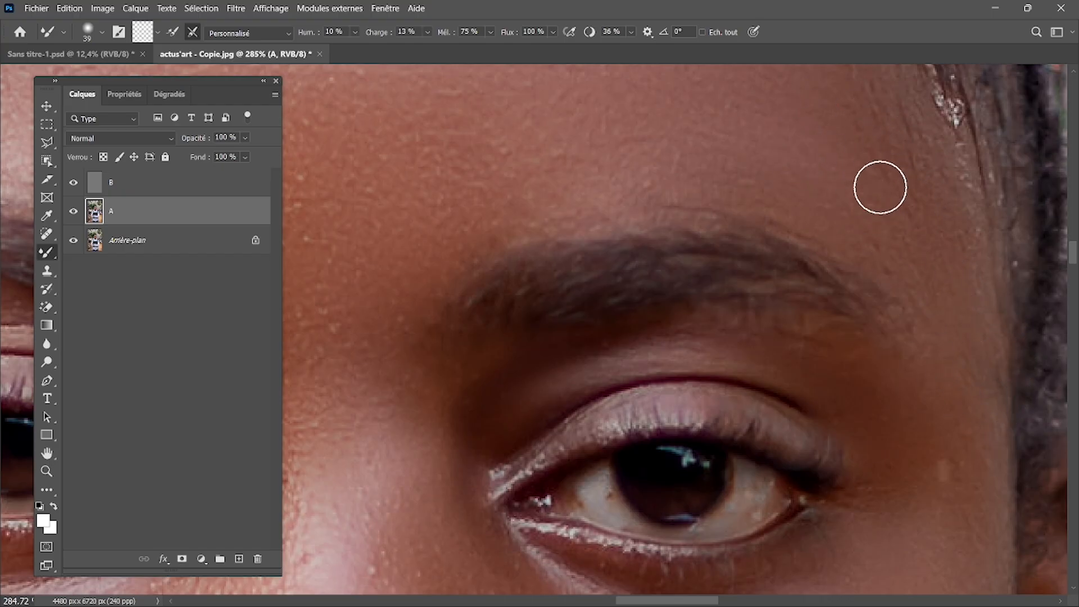
pyautogui.scroll(8, 953, 217)
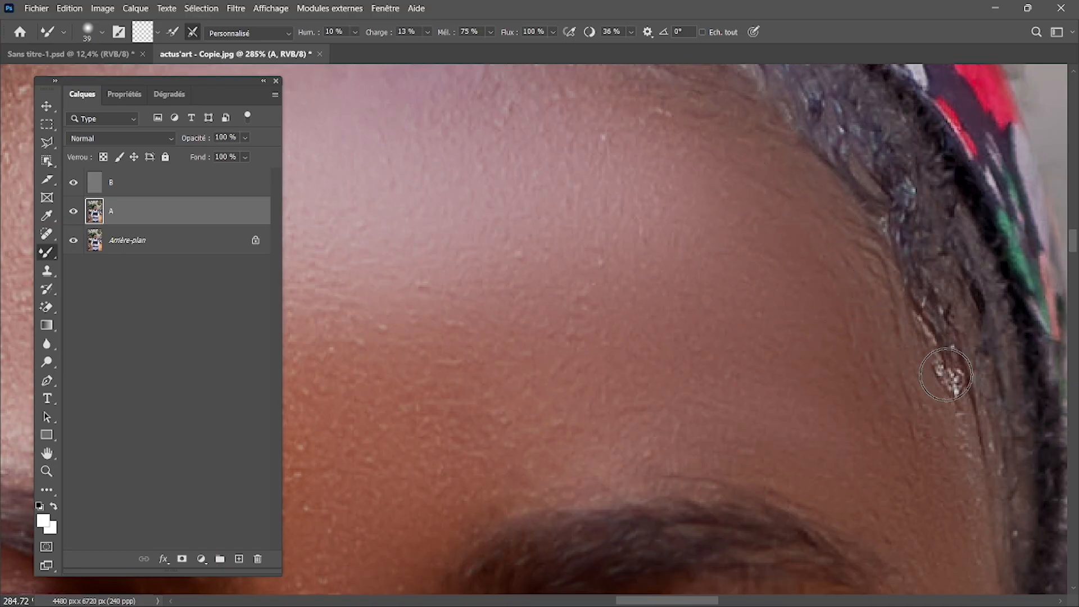
pyautogui.scroll(-3, 955, 398)
pyautogui.scroll(-2, 957, 401)
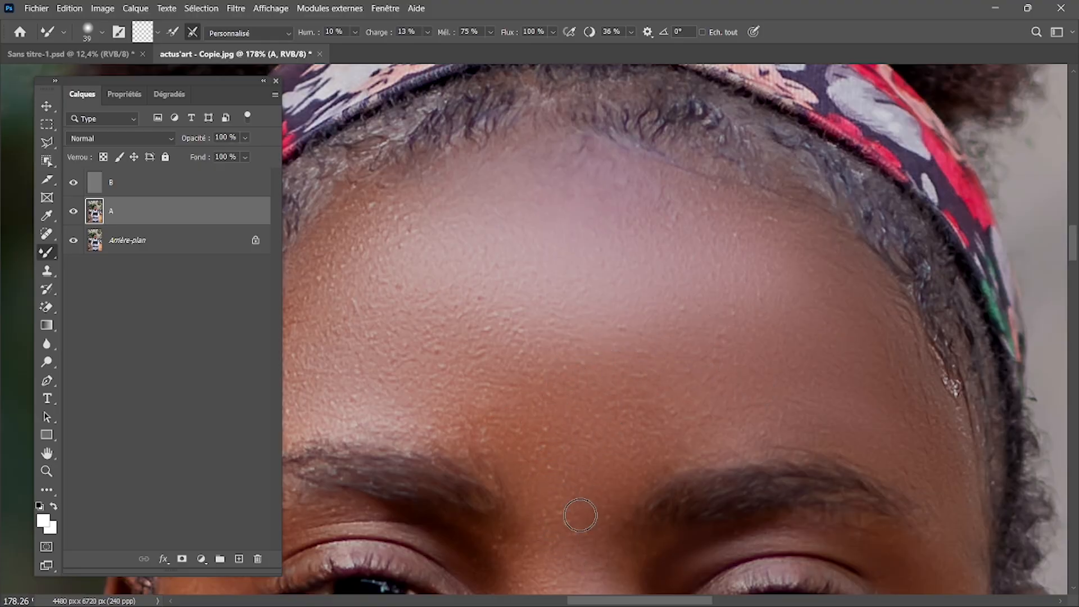
pyautogui.scroll(-7, 603, 574)
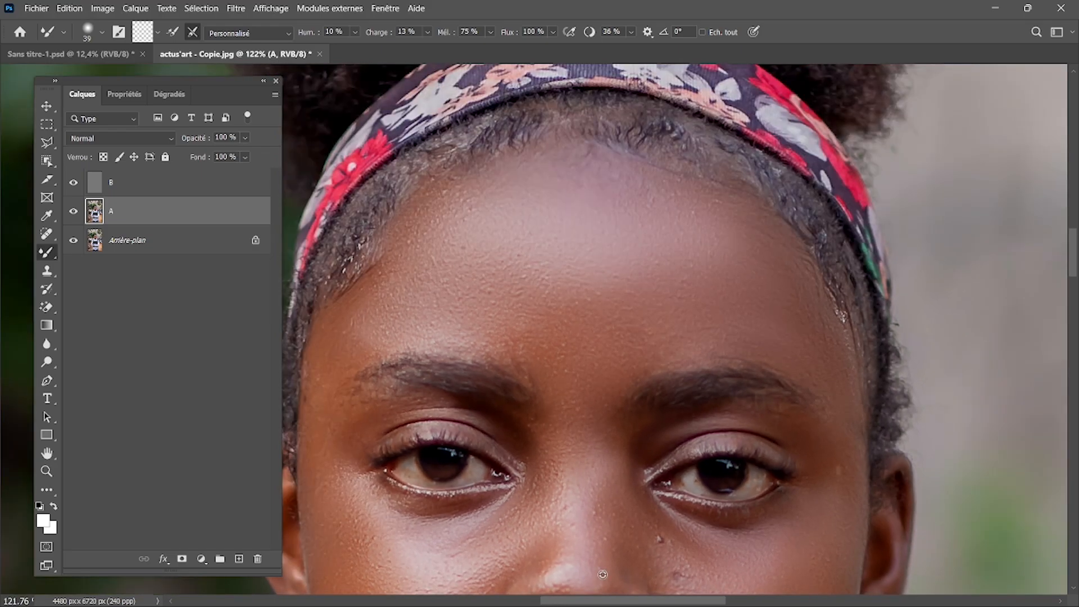
# Examine the retouched skin across the face, from the cheeks and nose to the areas beside both ears.
pyautogui.scroll(-5, 602, 575)
pyautogui.scroll(-1, 602, 575)
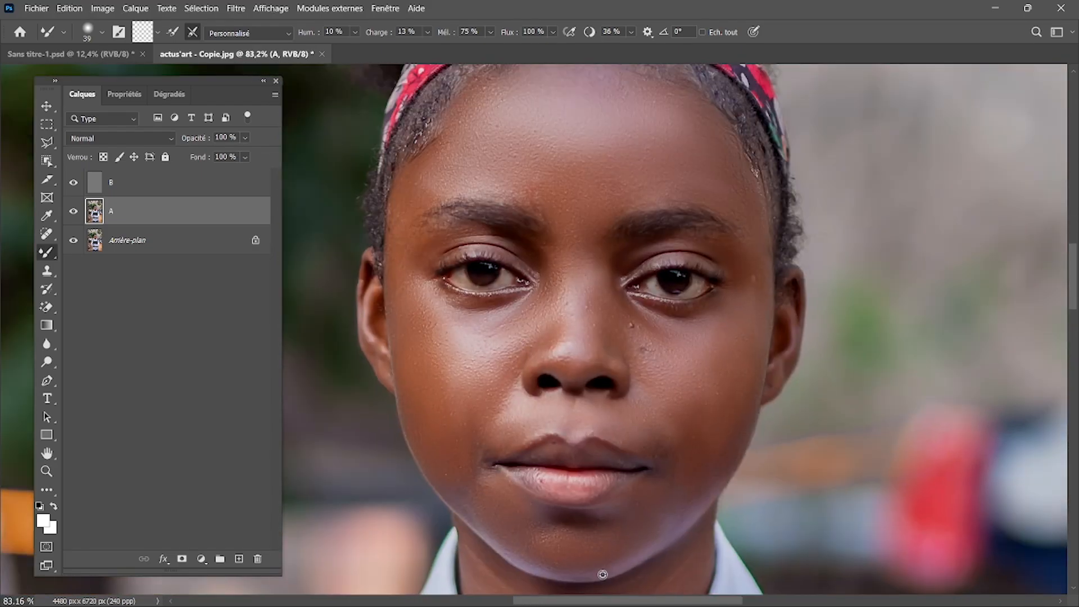
pyautogui.scroll(5, 603, 575)
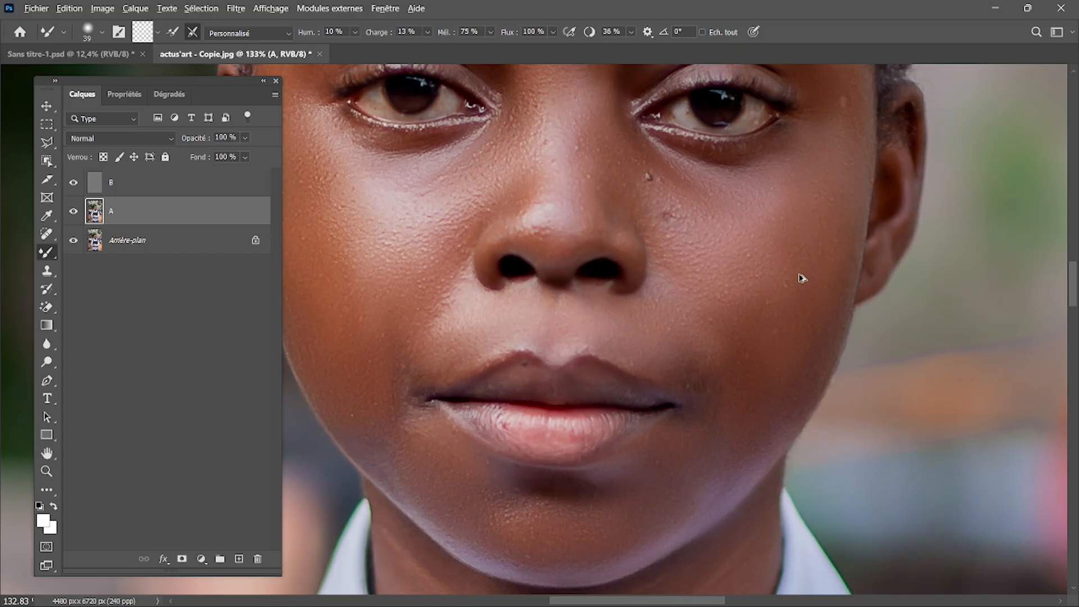
pyautogui.scroll(-3, 799, 275)
pyautogui.scroll(4, 799, 275)
pyautogui.hscroll(-5, 799, 275)
pyautogui.scroll(7, 800, 275)
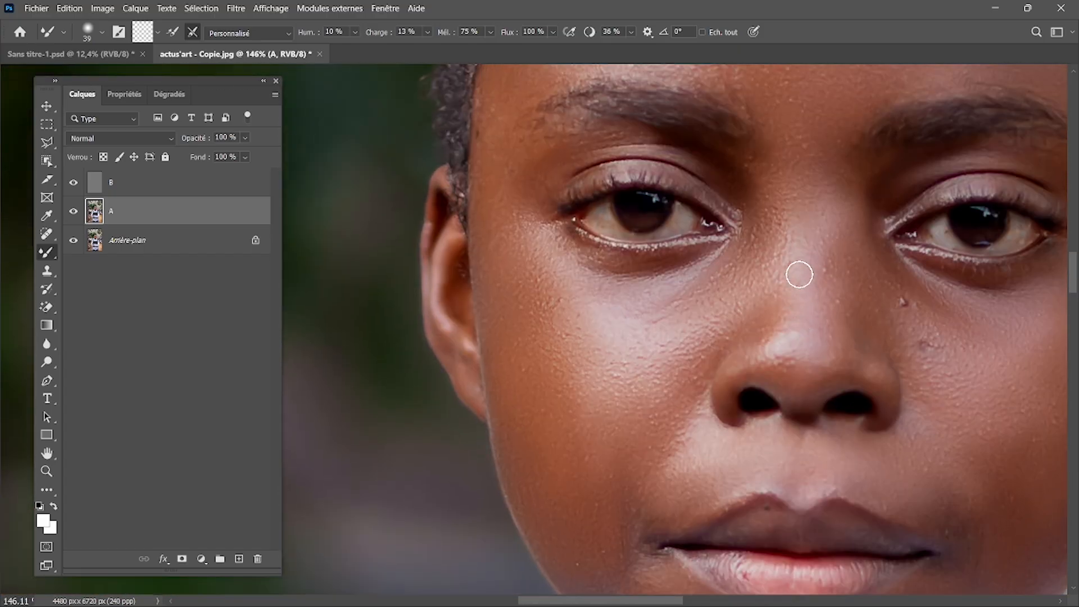
pyautogui.hscroll(-7, 799, 275)
pyautogui.scroll(4, 799, 275)
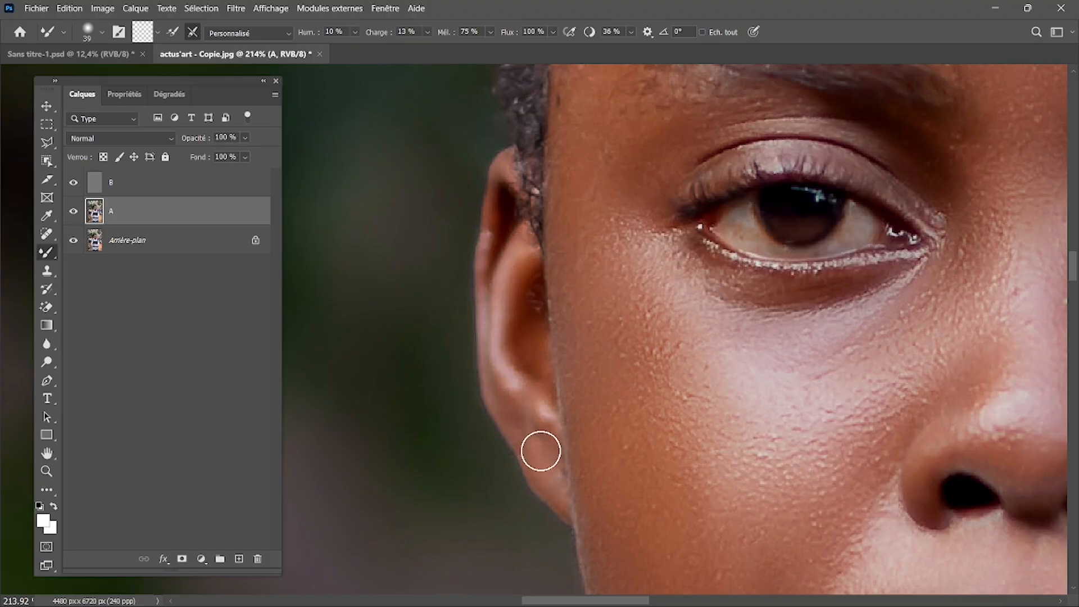
pyautogui.hscroll(15, 807, 264)
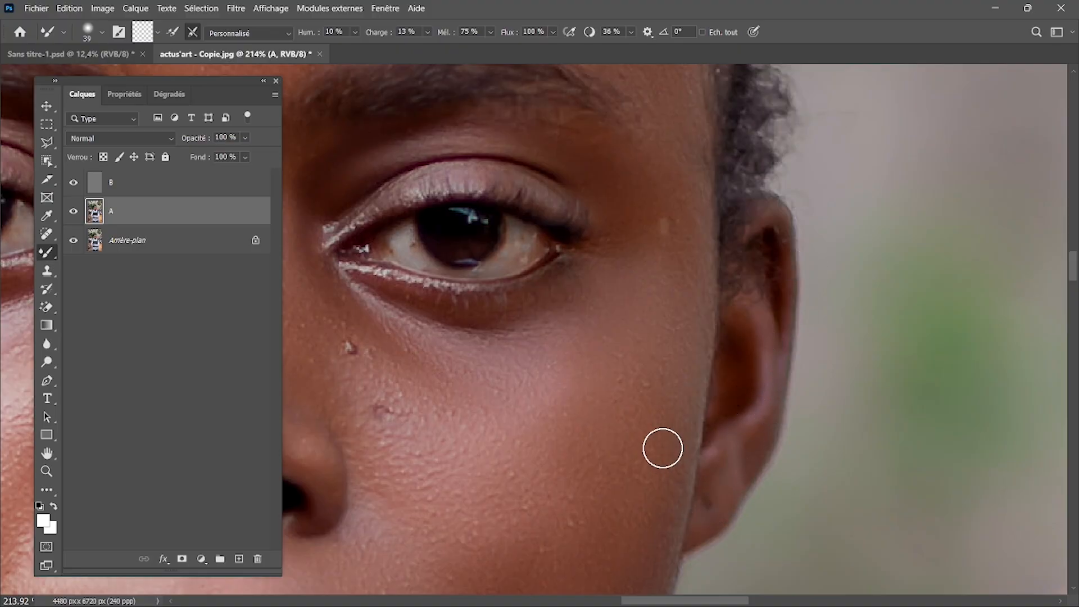
pyautogui.scroll(-3, 646, 373)
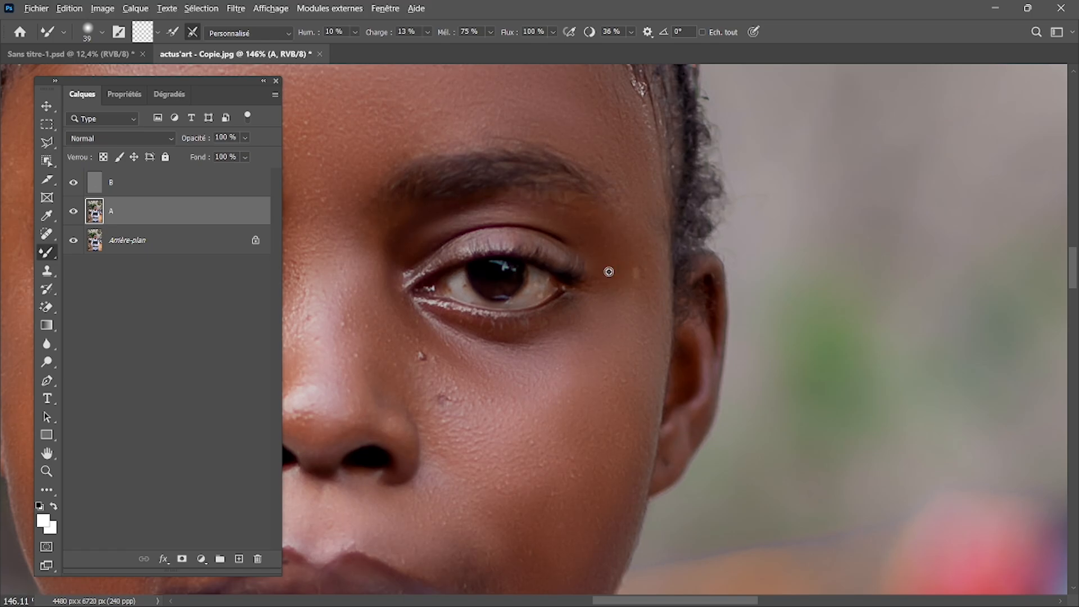
pyautogui.scroll(-3, 609, 271)
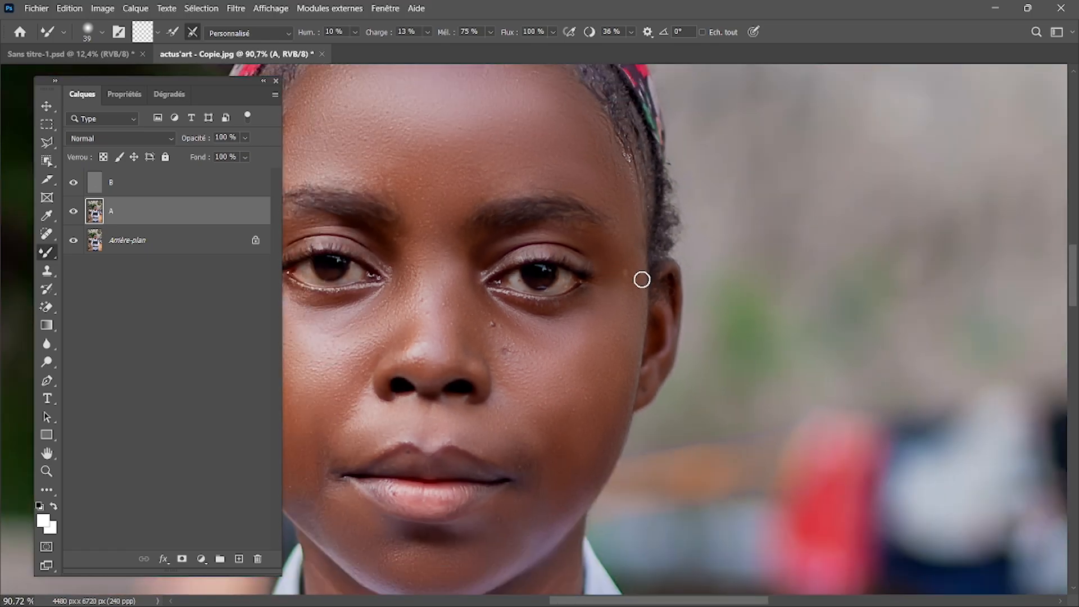
# Set the Mixer Brush to 108 px and smooth the back of the hand resting on the sleeve at the photo's left.
pyautogui.hscroll(-3, 642, 279)
pyautogui.scroll(-10, 642, 279)
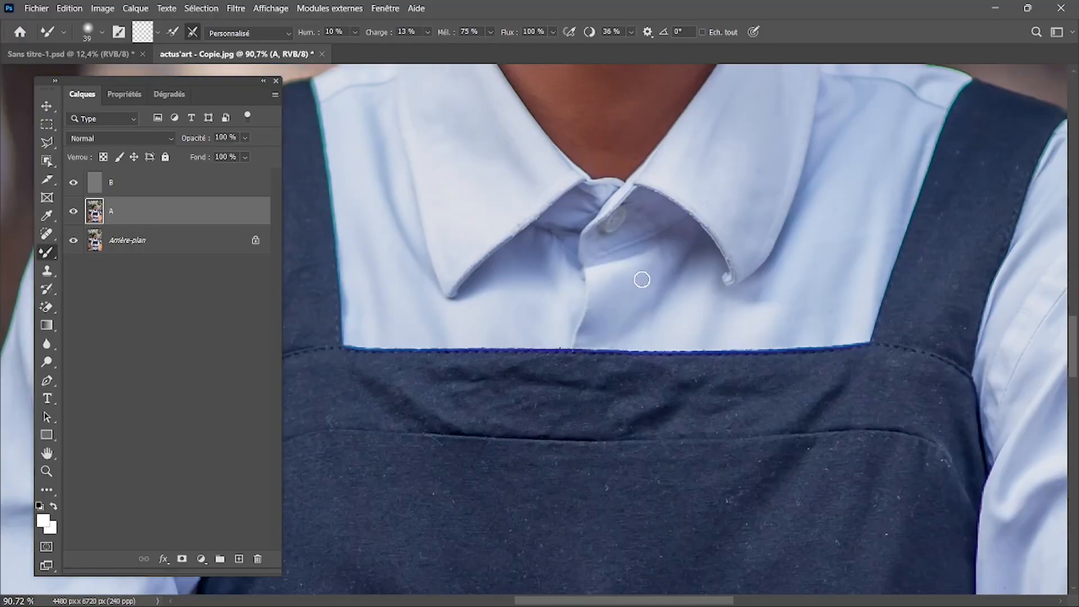
pyautogui.scroll(-10, 642, 280)
pyautogui.hscroll(-3, 642, 279)
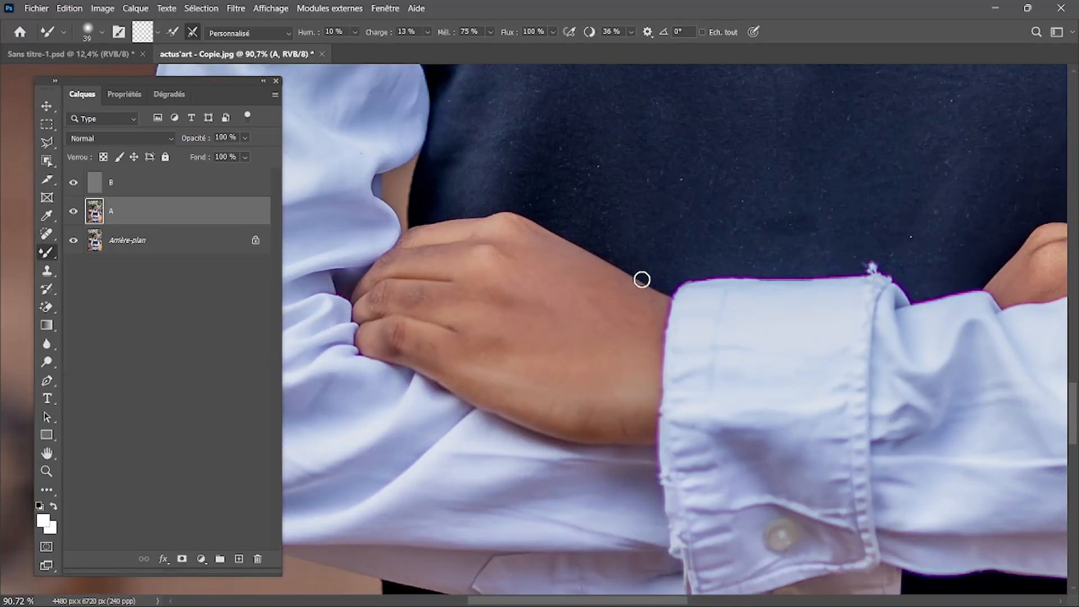
pyautogui.hscroll(-1, 642, 279)
pyautogui.moveTo(559, 289); pyautogui.dragTo(600, 281)
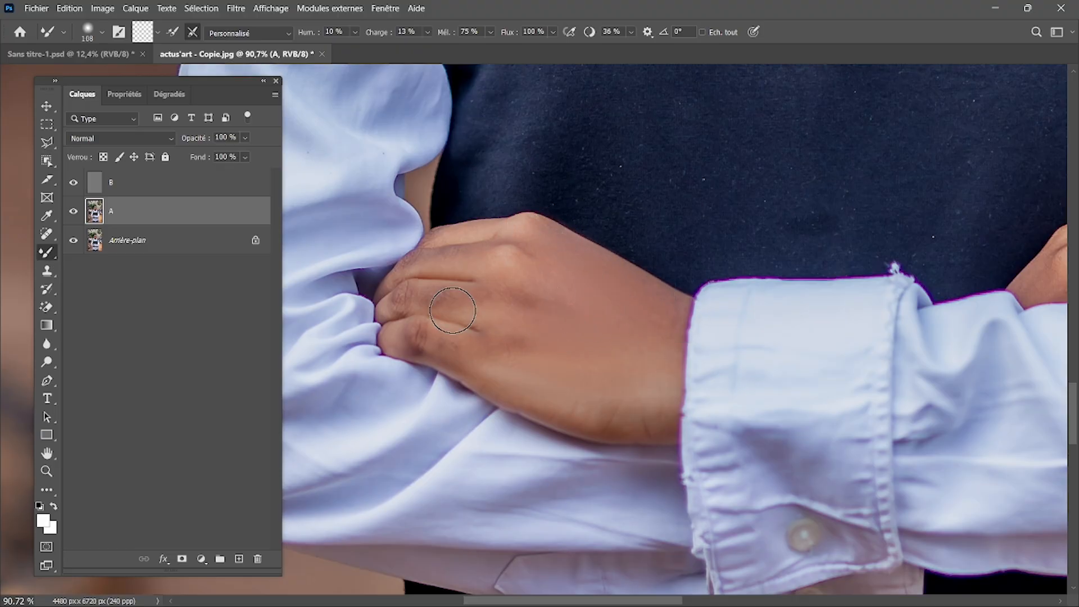
# Blend the same hand's fingers, lower edge and skin near the cuff with the Mixer Brush at 30 px and 51 px.
pyautogui.moveTo(452, 311); pyautogui.dragTo(427, 309)
pyautogui.scroll(4, 427, 309)
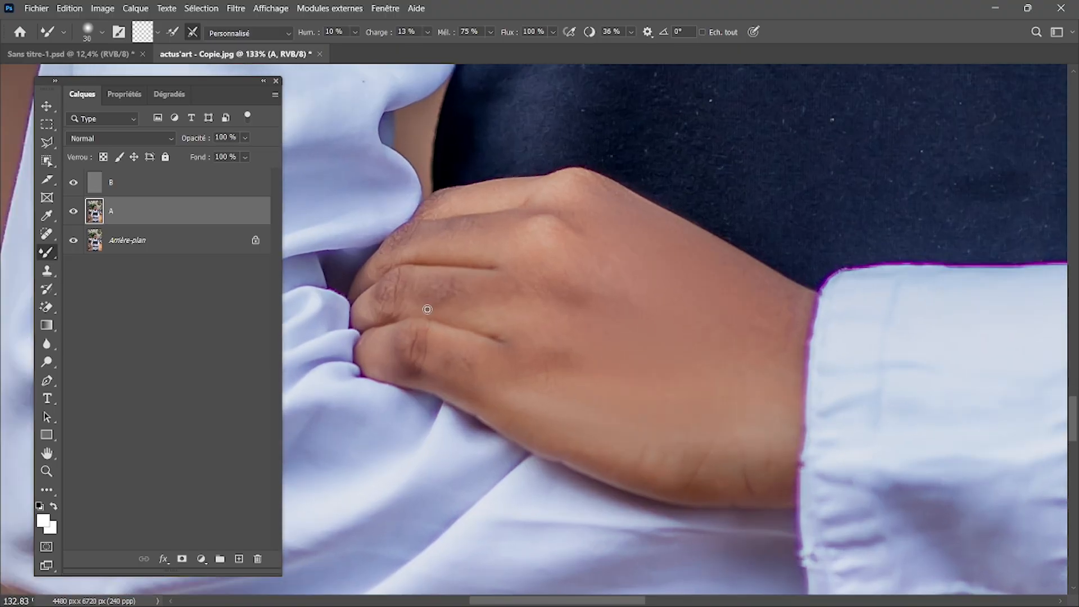
pyautogui.scroll(3, 427, 309)
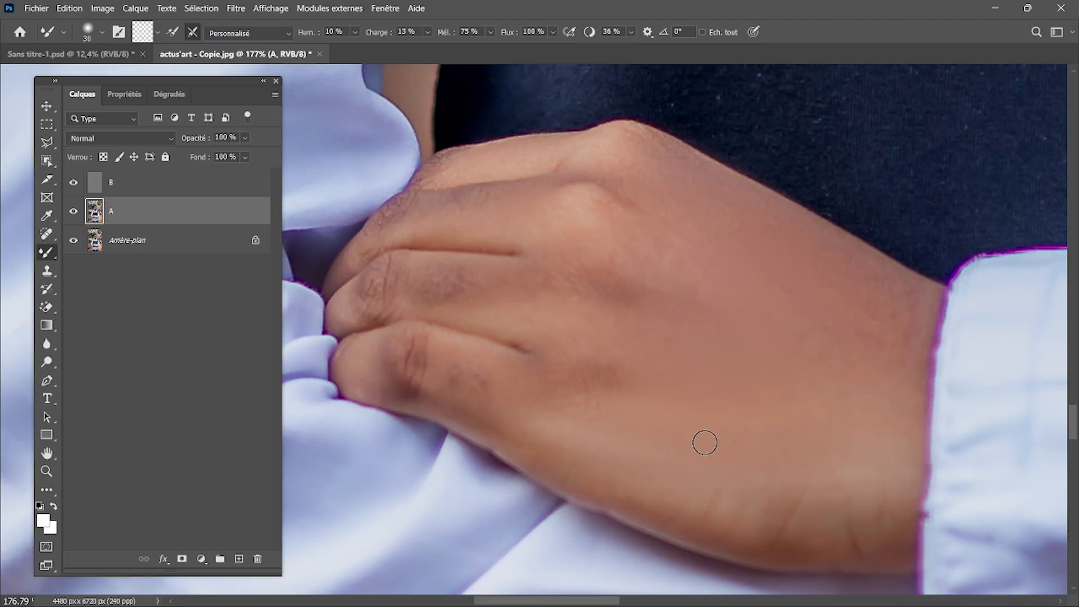
pyautogui.moveTo(705, 443); pyautogui.dragTo(720, 449)
pyautogui.moveTo(731, 519)
pyautogui.mouseDown()
pyautogui.moveTo(747, 530)
pyautogui.moveTo(851, 520)
pyautogui.moveTo(869, 531)
pyautogui.moveTo(821, 546)
pyautogui.moveTo(681, 547)
pyautogui.moveTo(590, 508)
pyautogui.moveTo(497, 449)
pyautogui.moveTo(493, 425)
pyautogui.moveTo(454, 393)
pyautogui.moveTo(436, 400)
pyautogui.mouseUp()
pyautogui.moveTo(849, 358)
pyautogui.mouseDown()
pyautogui.moveTo(847, 281)
pyautogui.moveTo(898, 287)
pyautogui.moveTo(904, 335)
pyautogui.mouseUp()
# Examine the retouched skin on both hands, in close detail and within the whole figure.
pyautogui.scroll(-5, 904, 335)
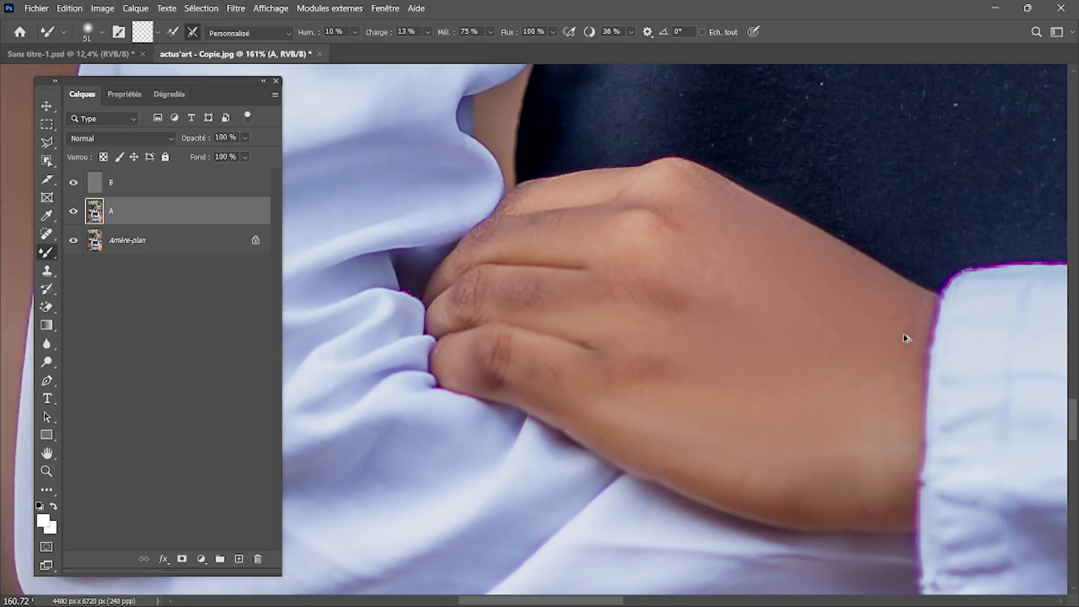
pyautogui.hscroll(8, 905, 335)
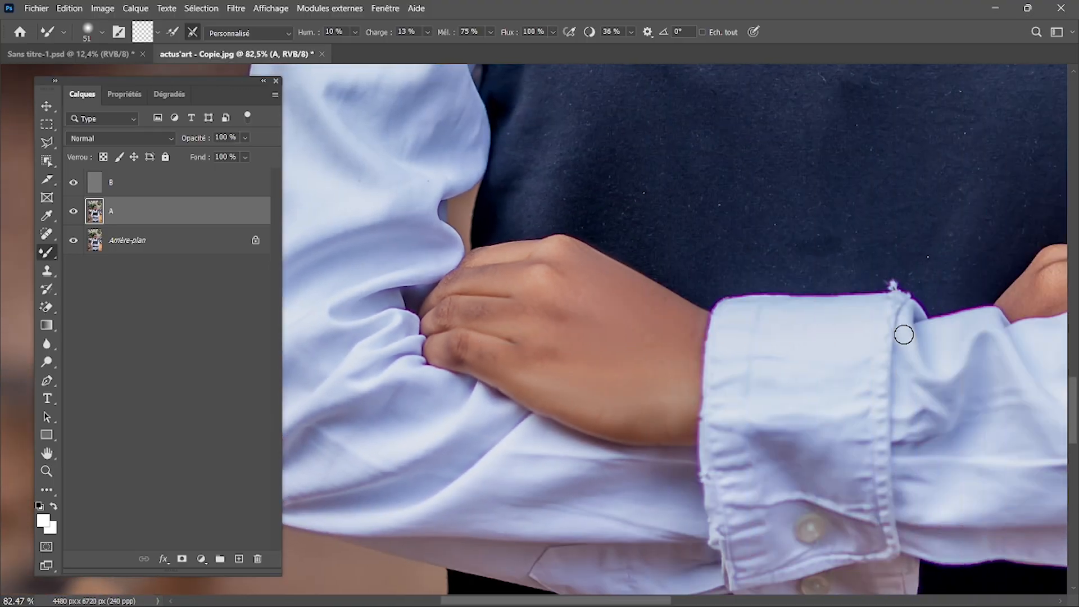
pyautogui.scroll(2, 904, 335)
pyautogui.scroll(4, 904, 335)
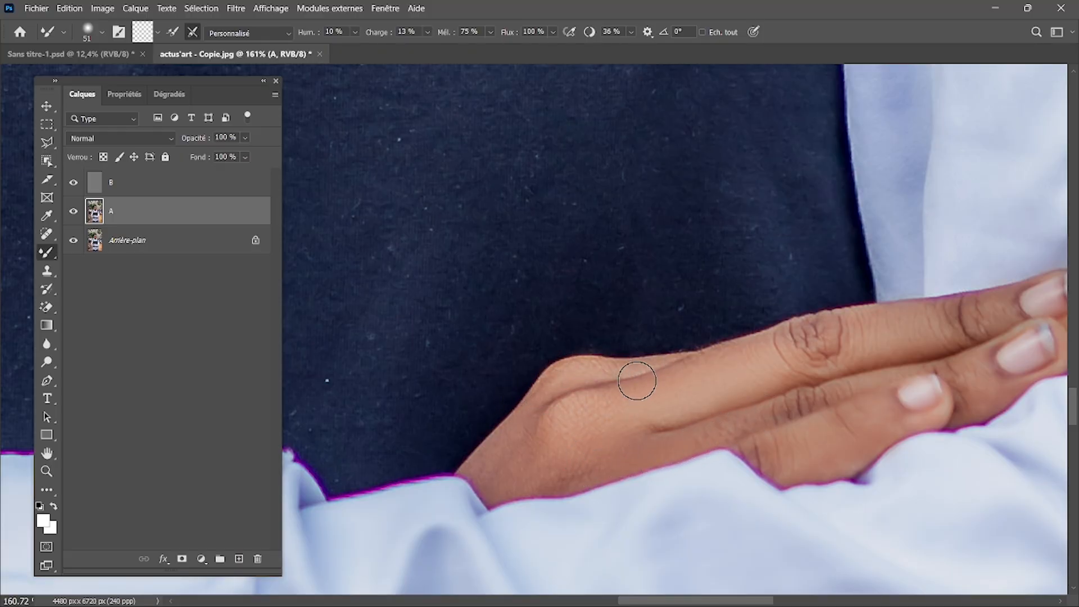
pyautogui.scroll(-3, 723, 364)
pyautogui.scroll(-5, 720, 363)
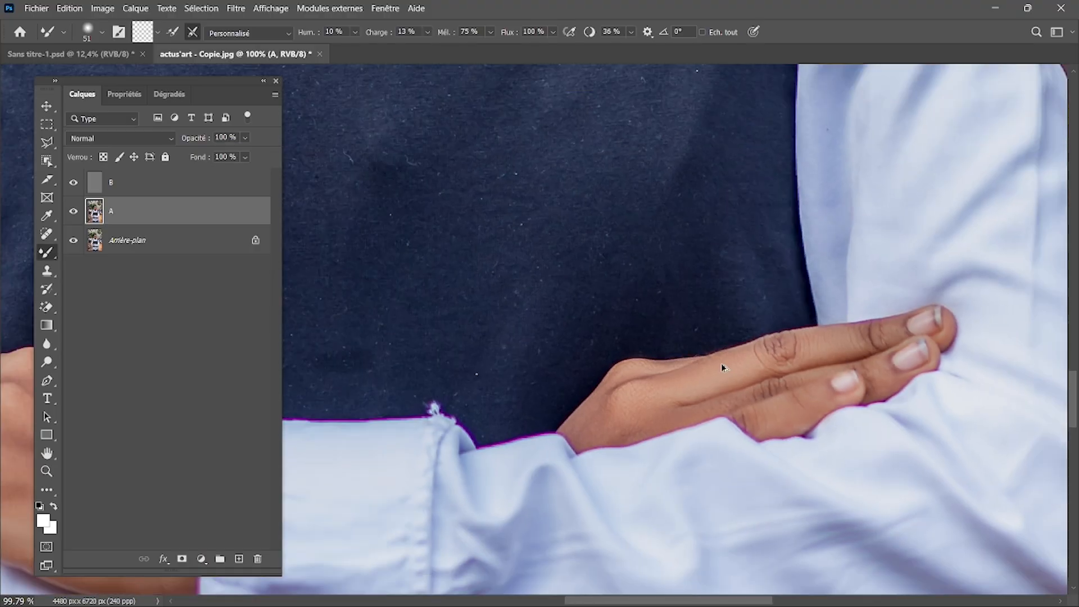
pyautogui.scroll(-7, 721, 363)
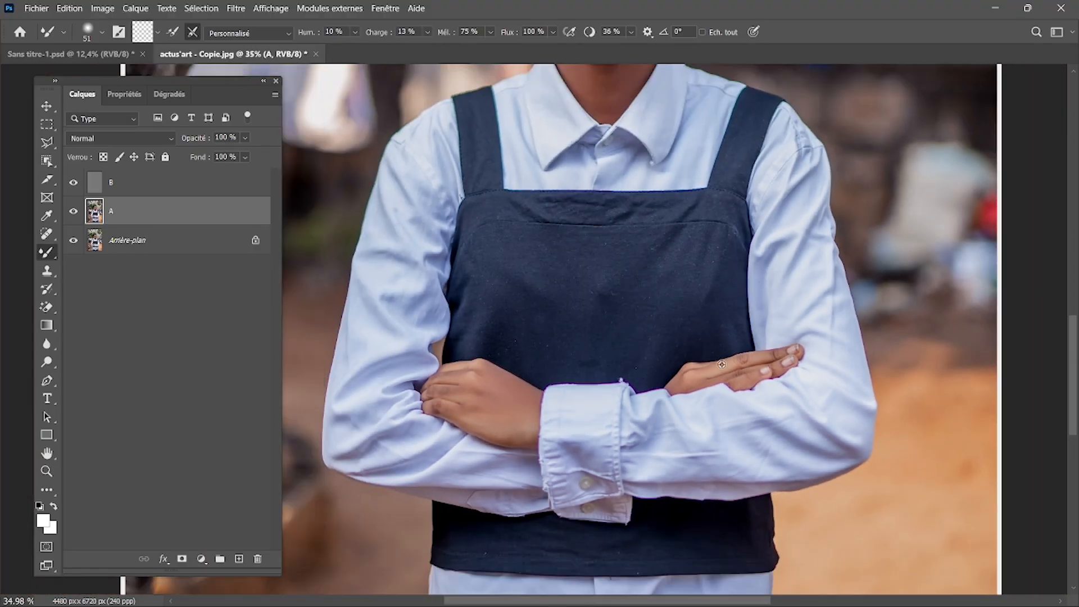
pyautogui.scroll(-1, 721, 363)
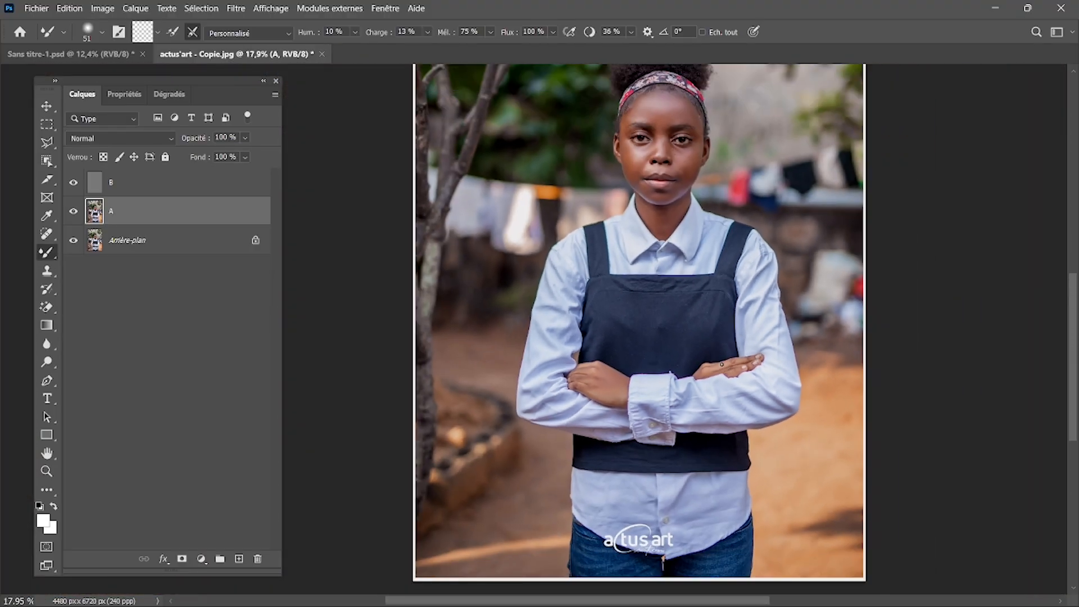
# Review the overall retouch on the face and neck, comparing close views with the full photo.
pyautogui.scroll(3, 722, 364)
pyautogui.scroll(3, 722, 364)
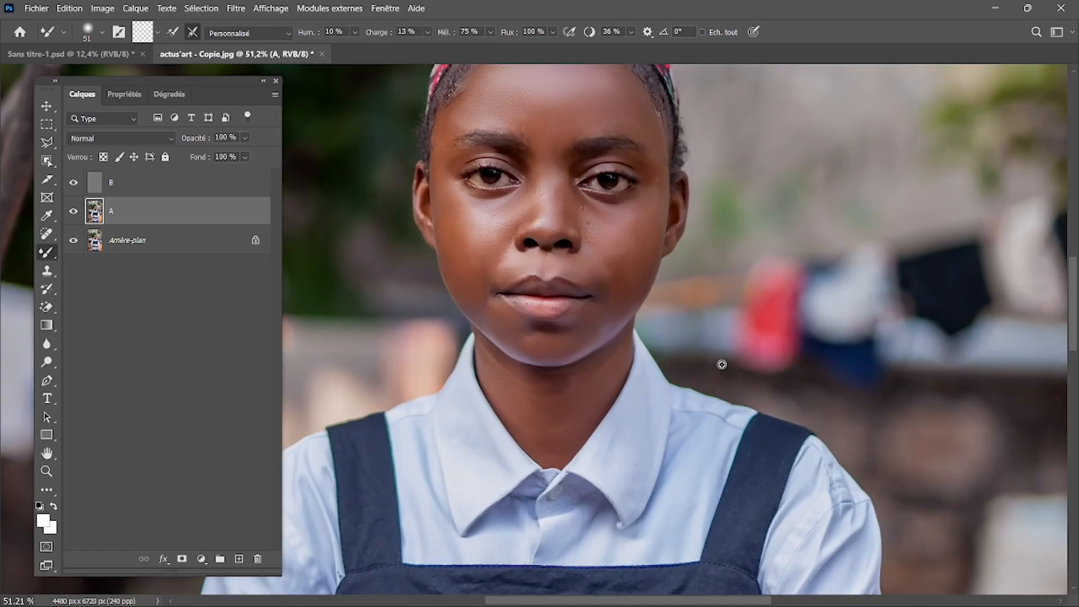
pyautogui.scroll(2, 722, 364)
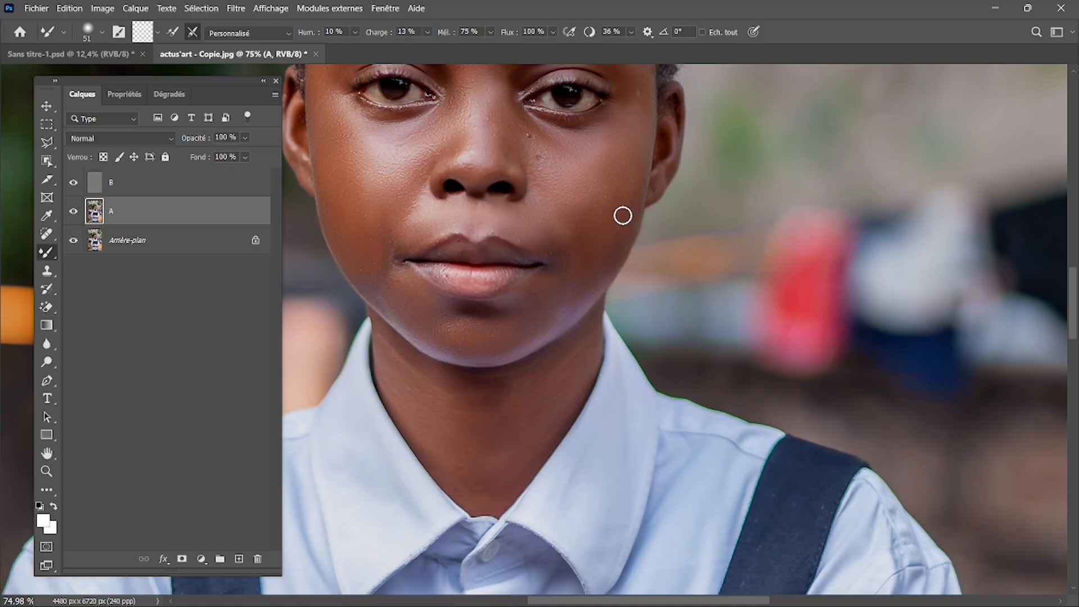
pyautogui.scroll(-3, 626, 237)
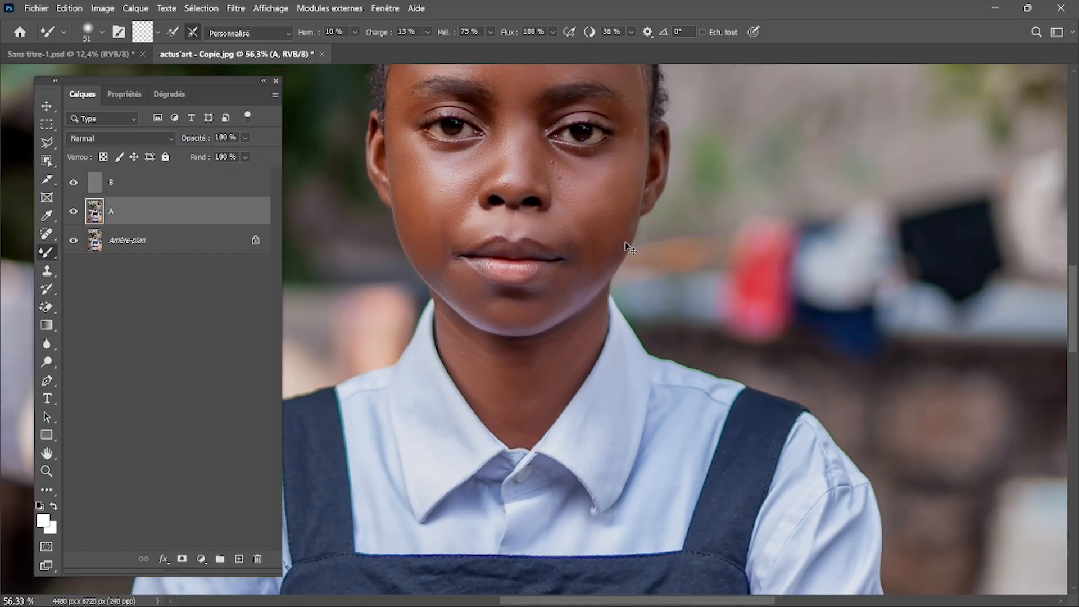
pyautogui.hotkey('ctrl', '0')
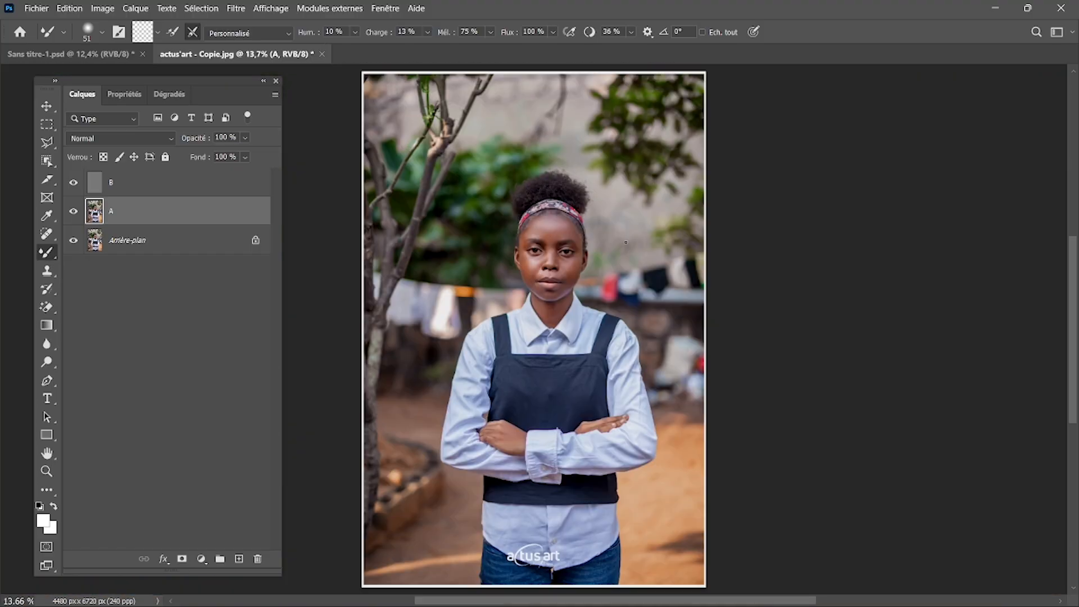
pyautogui.scroll(5, 626, 242)
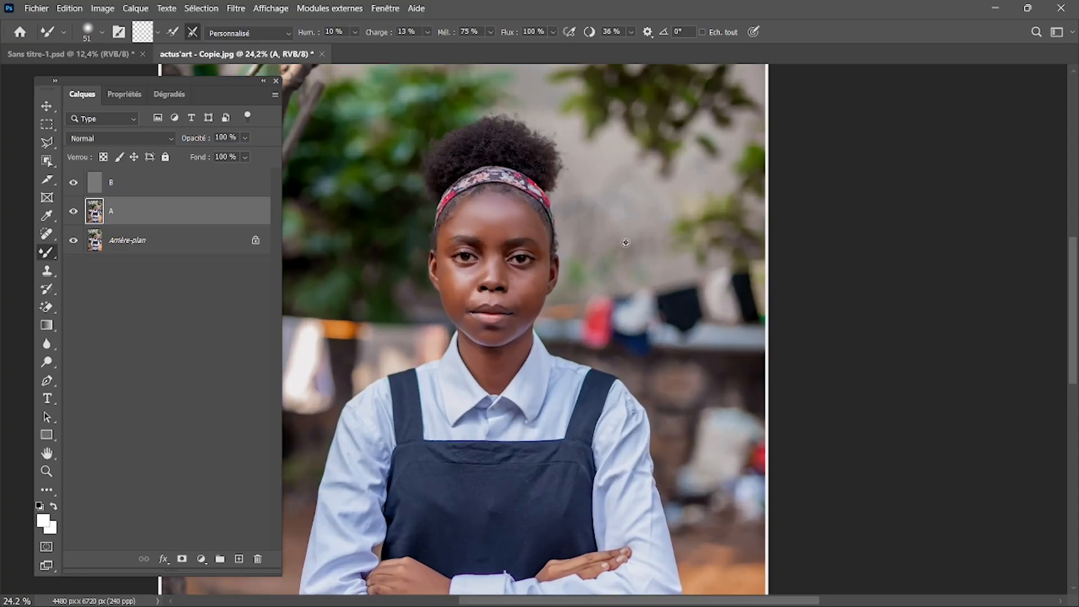
pyautogui.scroll(5, 626, 242)
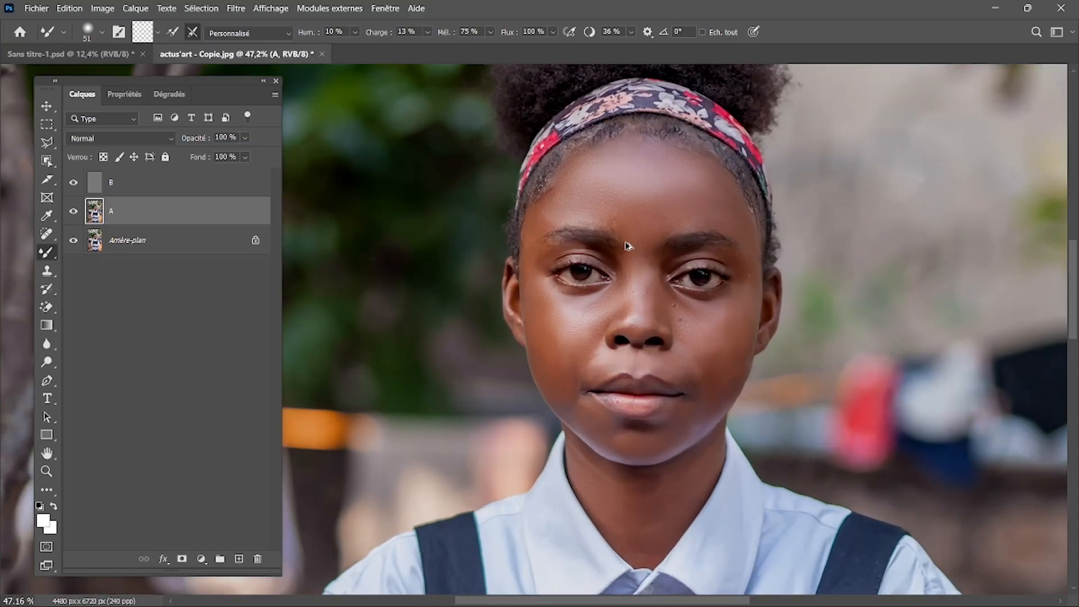
pyautogui.scroll(-3, 627, 244)
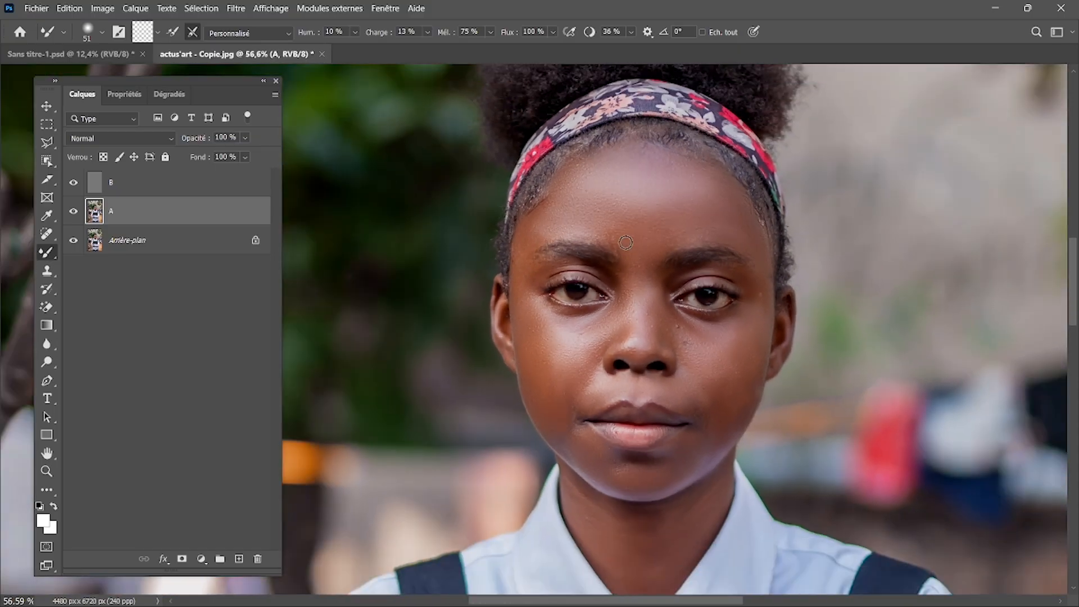
pyautogui.scroll(1, 625, 242)
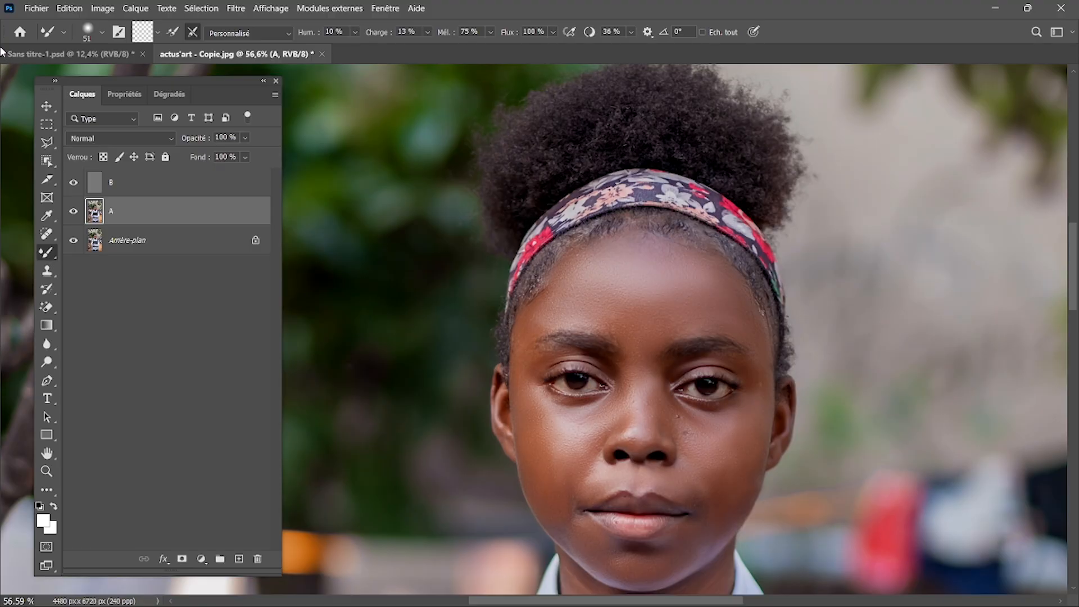
# Merge layers B and A with the Arrière-plan layer into a single layer.
pyautogui.keyDown('shift'); pyautogui.click(147, 190); pyautogui.keyUp('shift')
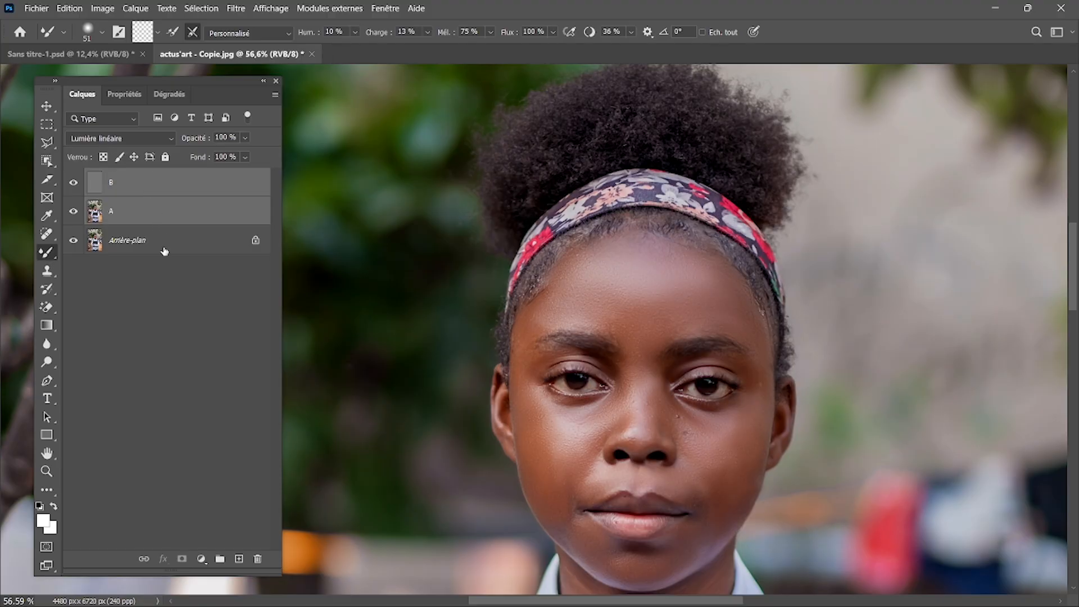
pyautogui.keyDown('shift'); pyautogui.click(164, 251); pyautogui.keyUp('shift')
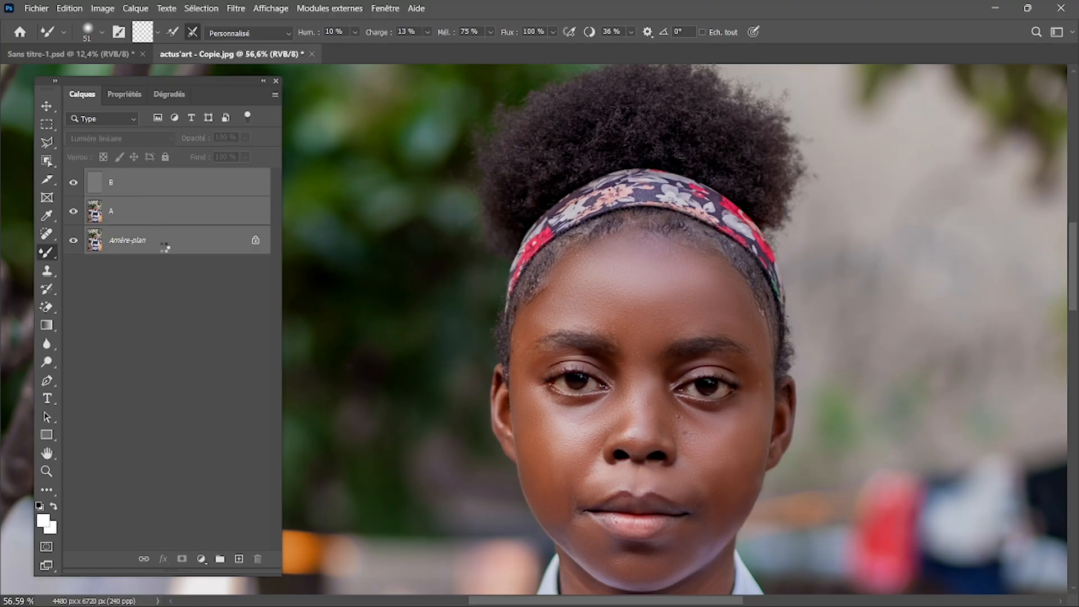
pyautogui.hotkey('ctrl', 'e')
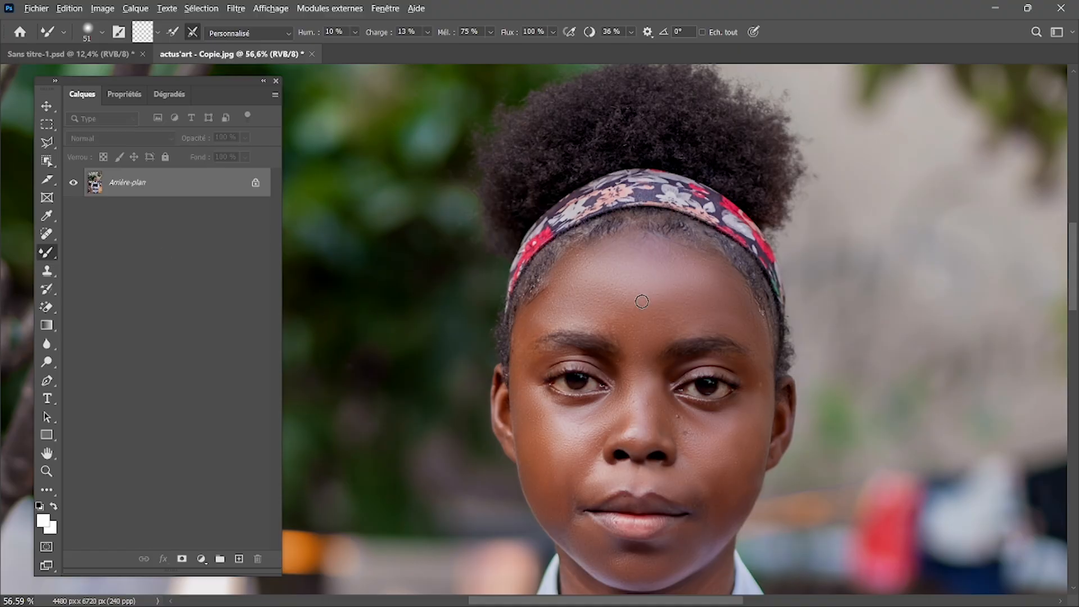
pyautogui.scroll(2, 641, 299)
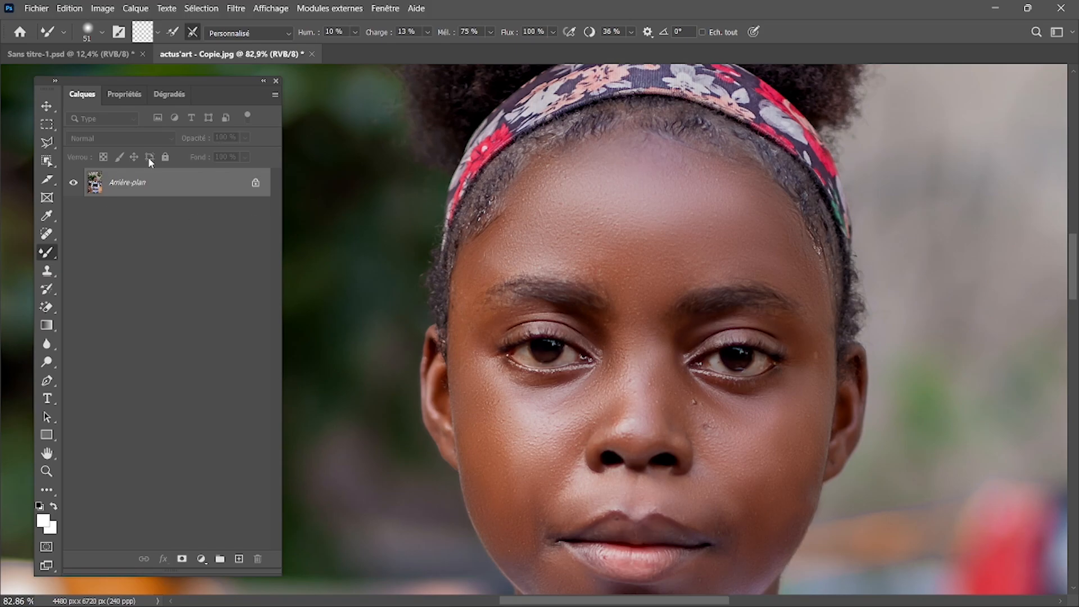
pyautogui.click(102, 8)
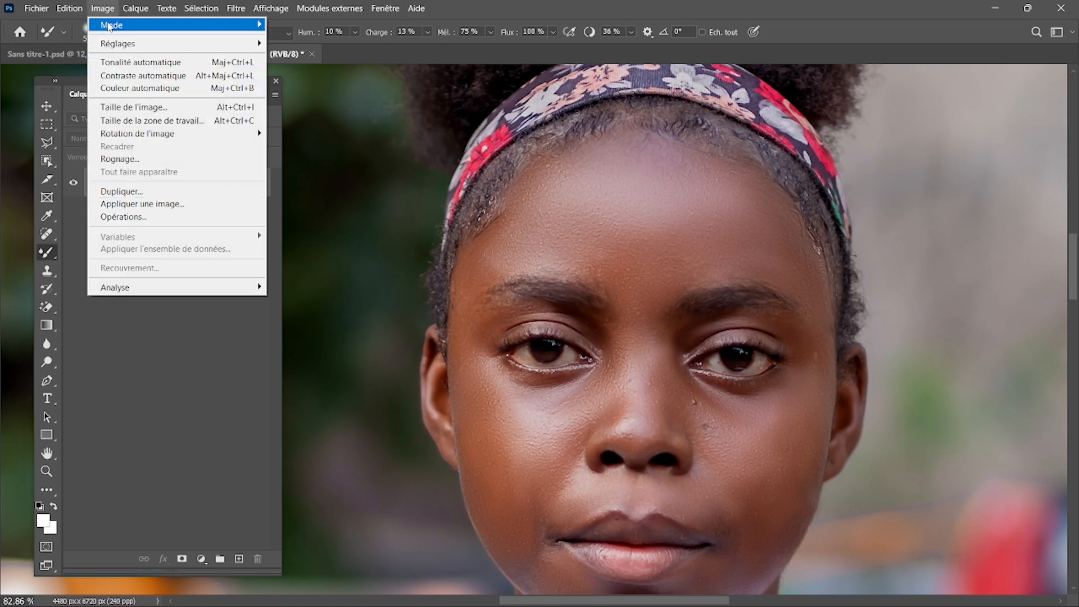
pyautogui.moveTo(118, 43)
pyautogui.click(355, 226)
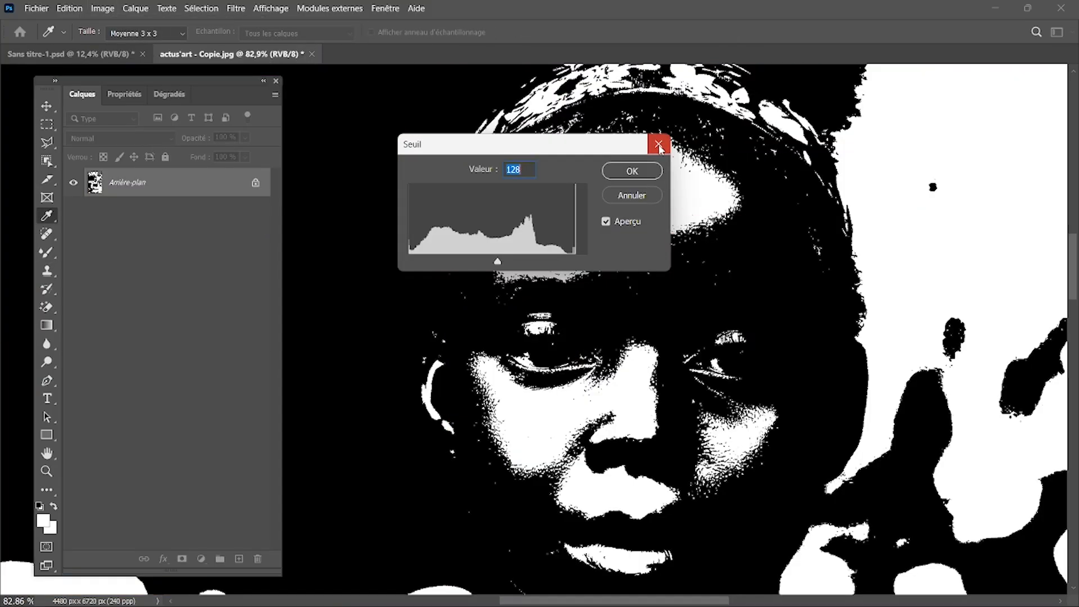
pyautogui.click(659, 145)
pyautogui.press('b')
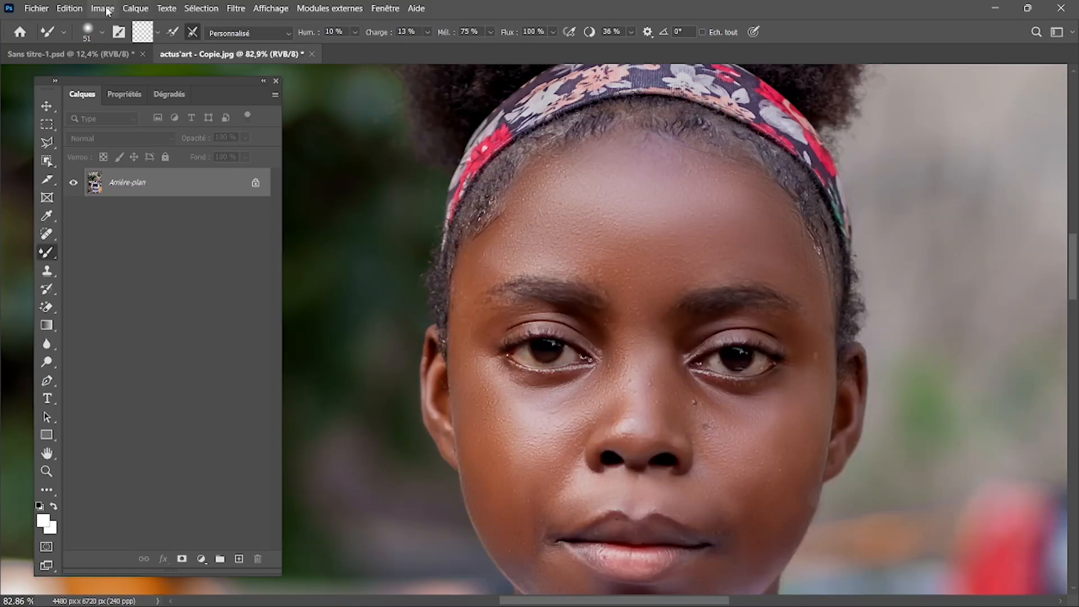
pyautogui.click(107, 10)
pyautogui.moveTo(129, 49)
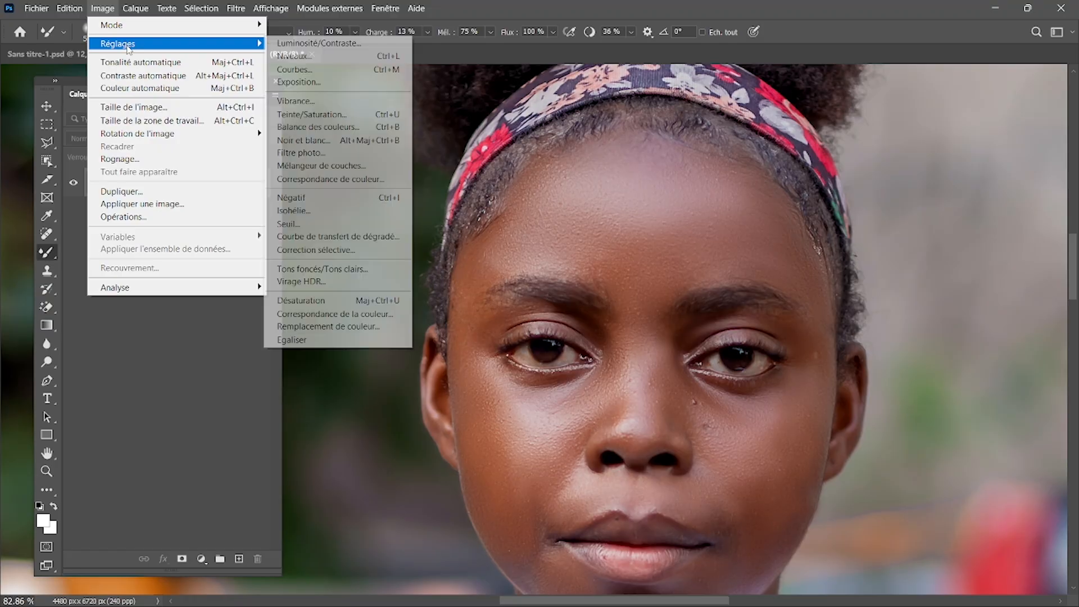
pyautogui.click(341, 256)
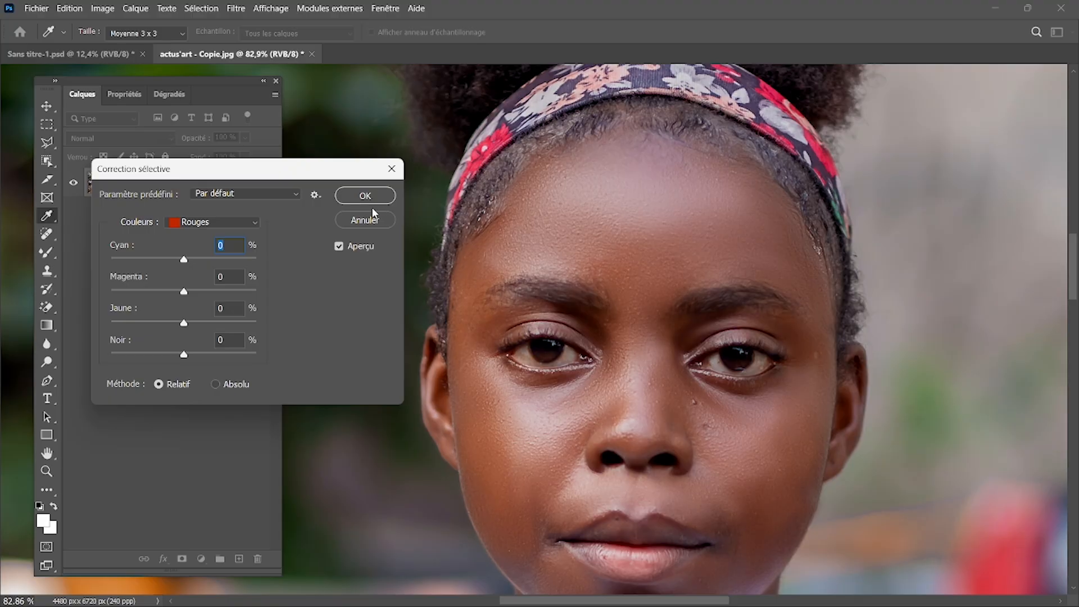
pyautogui.click(368, 225)
# Start a Selective Color correction on the photo and set the Rouges to Cyan -23 %, Magenta -18 % and Jaune -10 %.
pyautogui.scroll(-4, 627, 276)
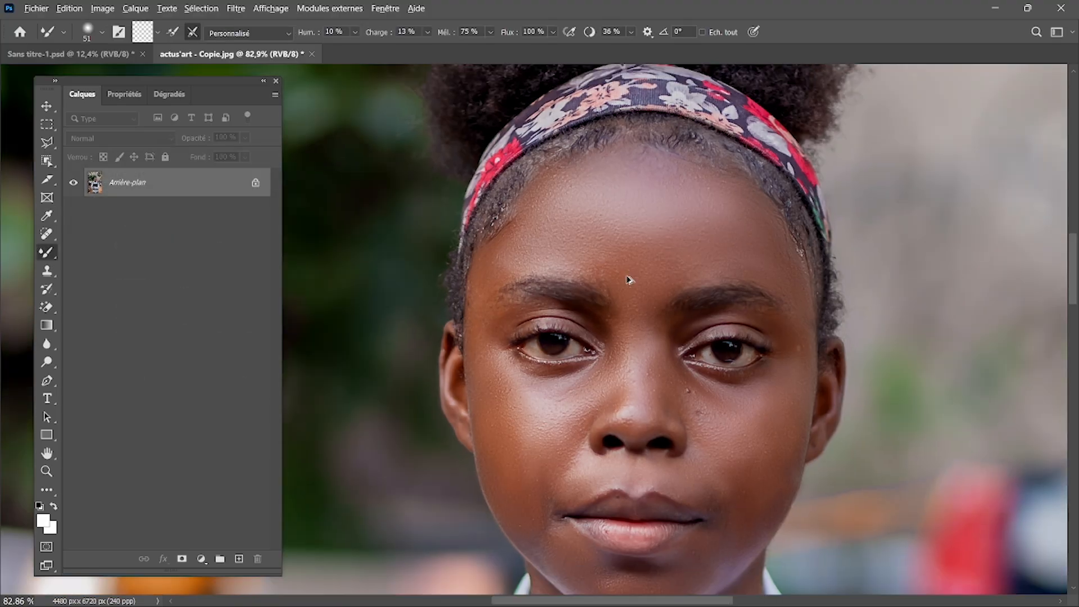
pyautogui.scroll(-4, 627, 276)
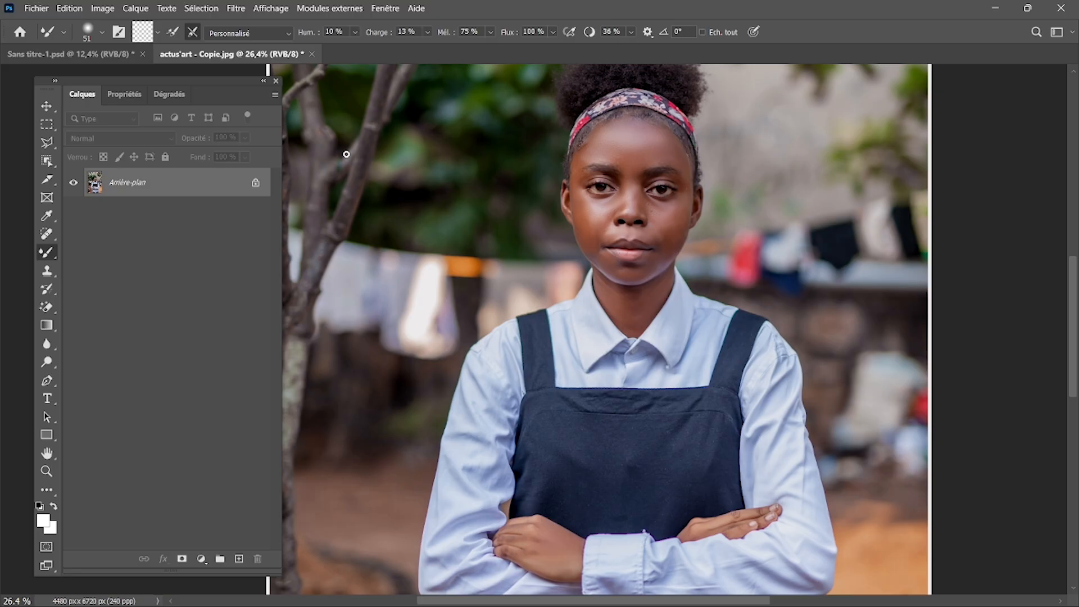
pyautogui.click(107, 8)
pyautogui.moveTo(126, 43)
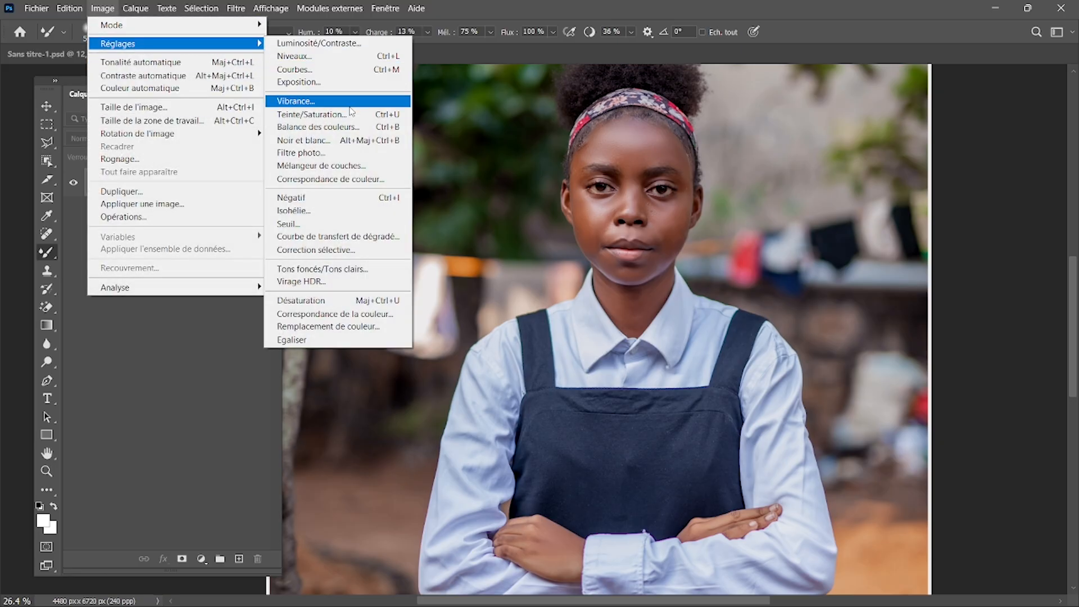
pyautogui.click(328, 251)
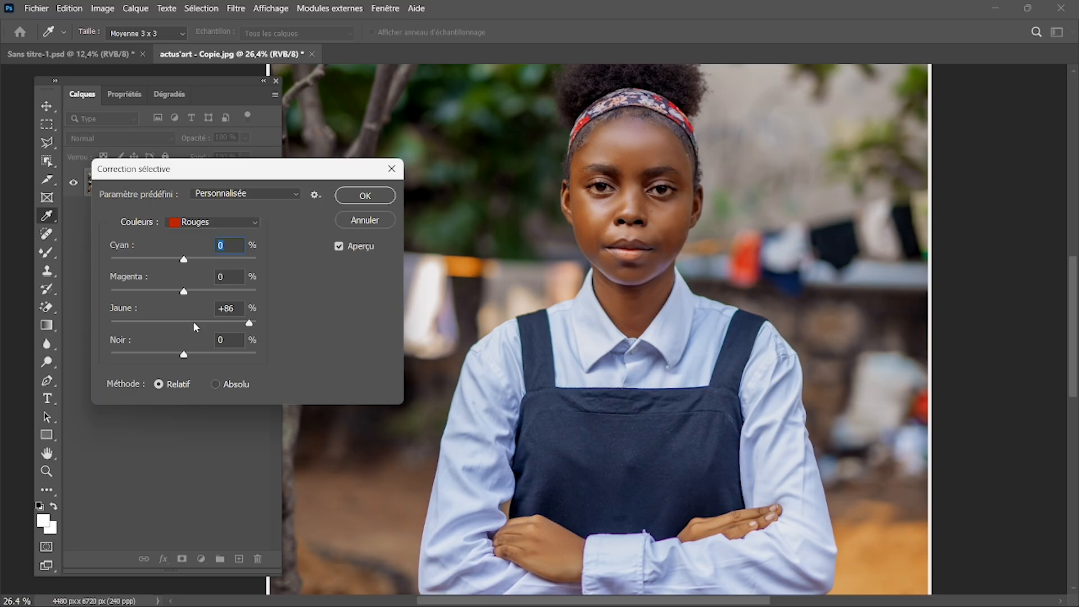
pyautogui.moveTo(83, 327); pyautogui.dragTo(261, 315)
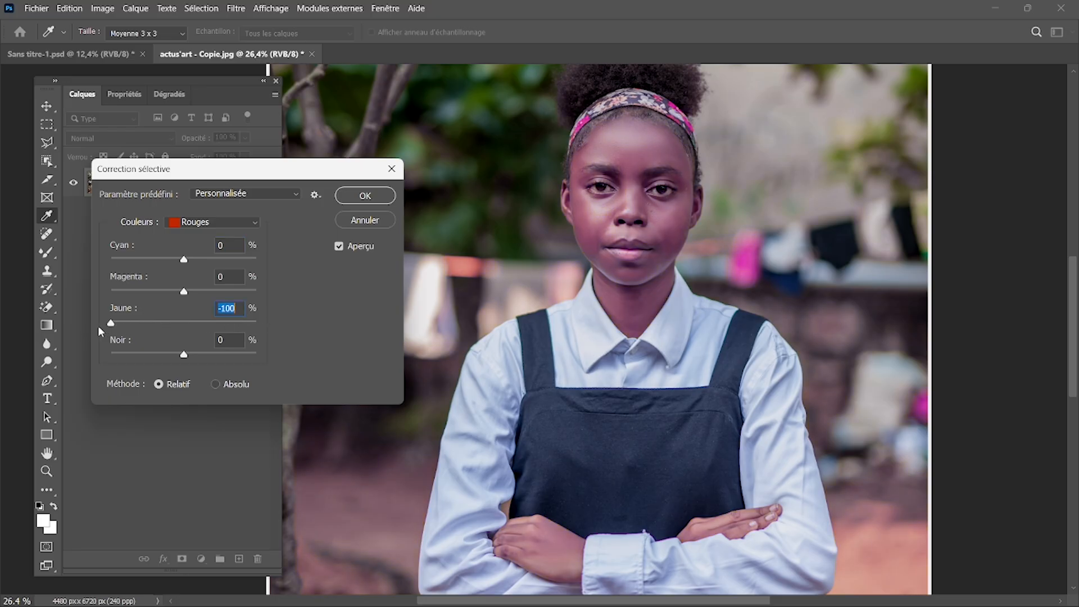
pyautogui.write('0')
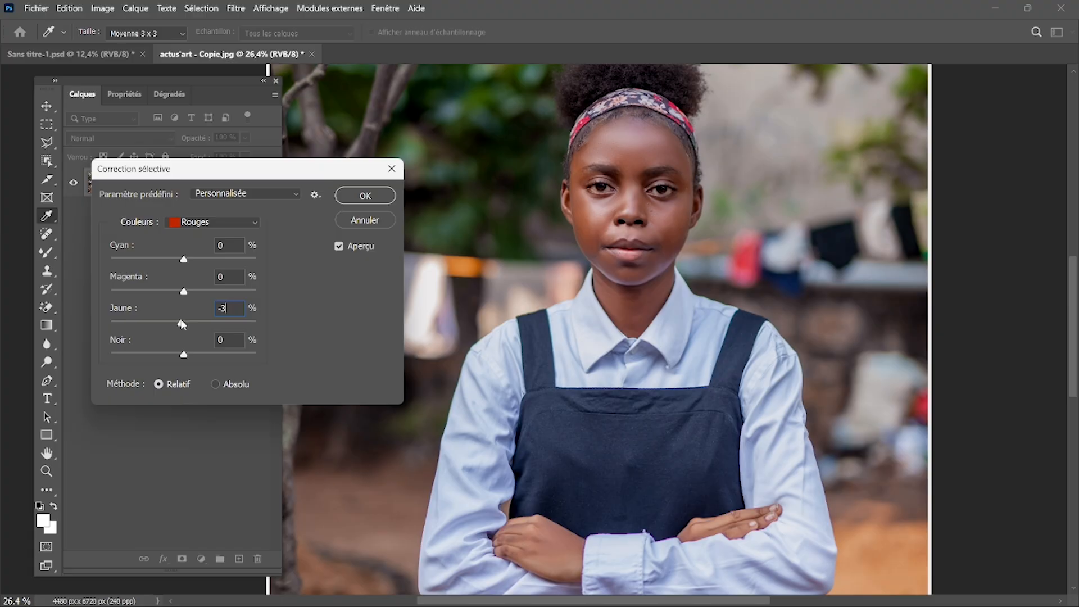
pyautogui.moveTo(172, 323); pyautogui.dragTo(172, 324)
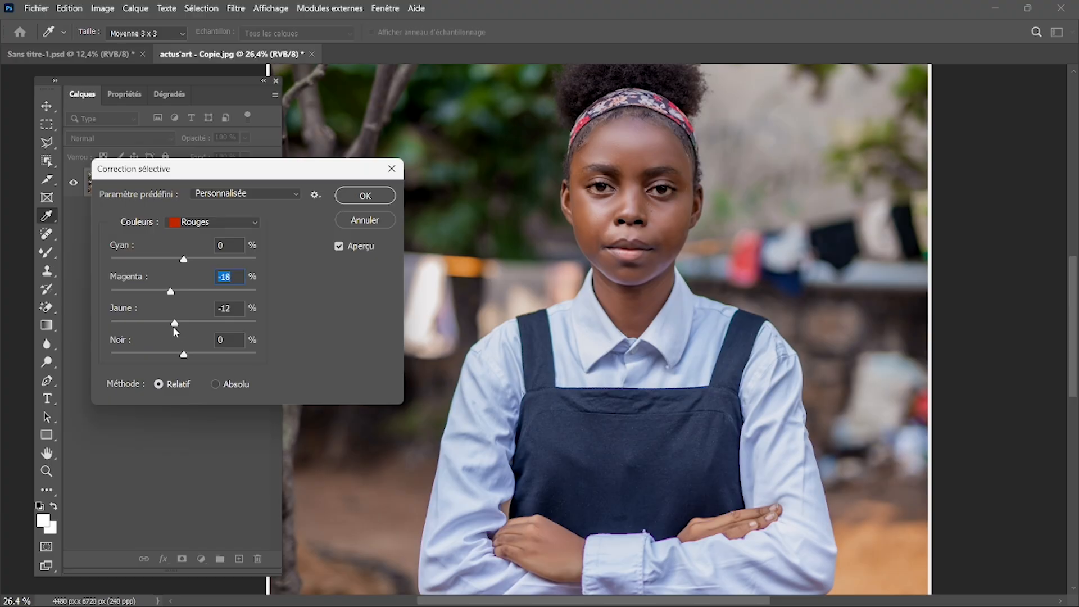
pyautogui.moveTo(173, 328); pyautogui.dragTo(176, 324)
pyautogui.moveTo(185, 262); pyautogui.dragTo(169, 262)
pyautogui.click(227, 241)
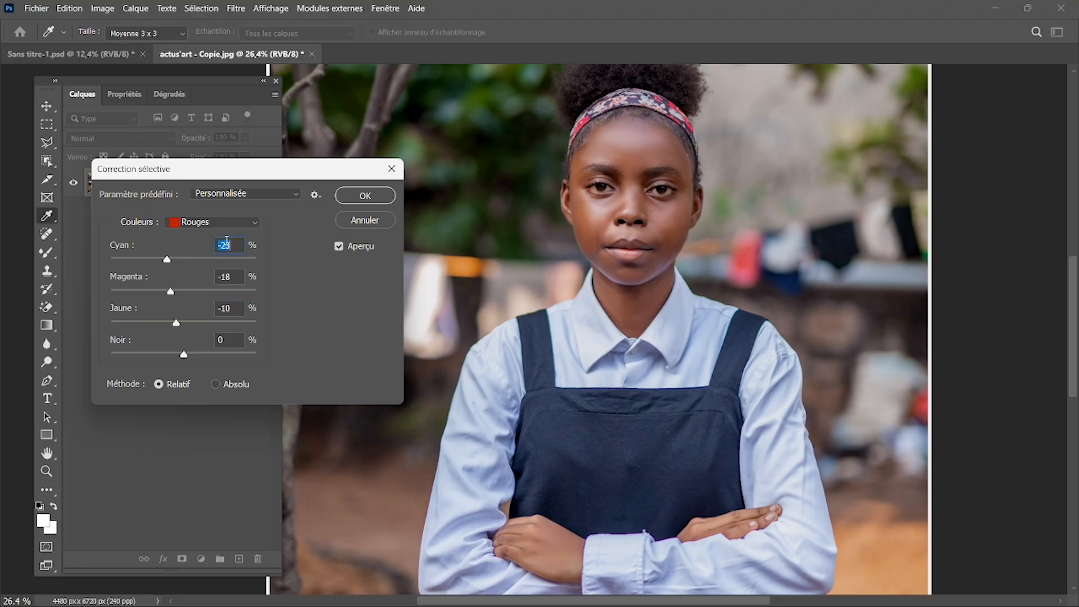
# Set Jaune to -33 % for the Jaunes range in the Selective Color correction.
pyautogui.click(256, 225)
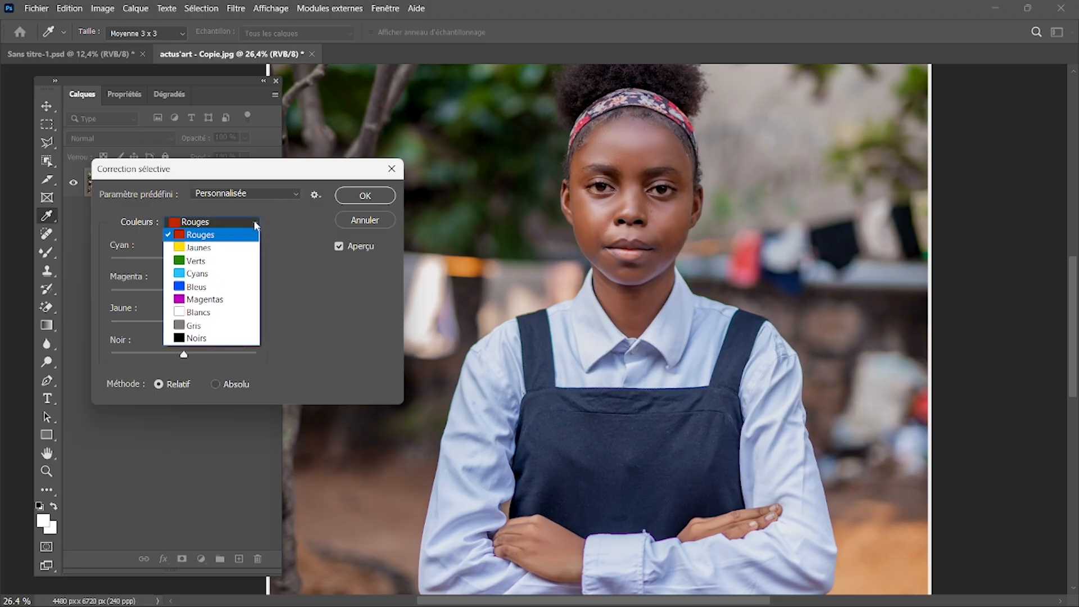
pyautogui.click(235, 247)
pyautogui.moveTo(185, 292); pyautogui.dragTo(160, 326)
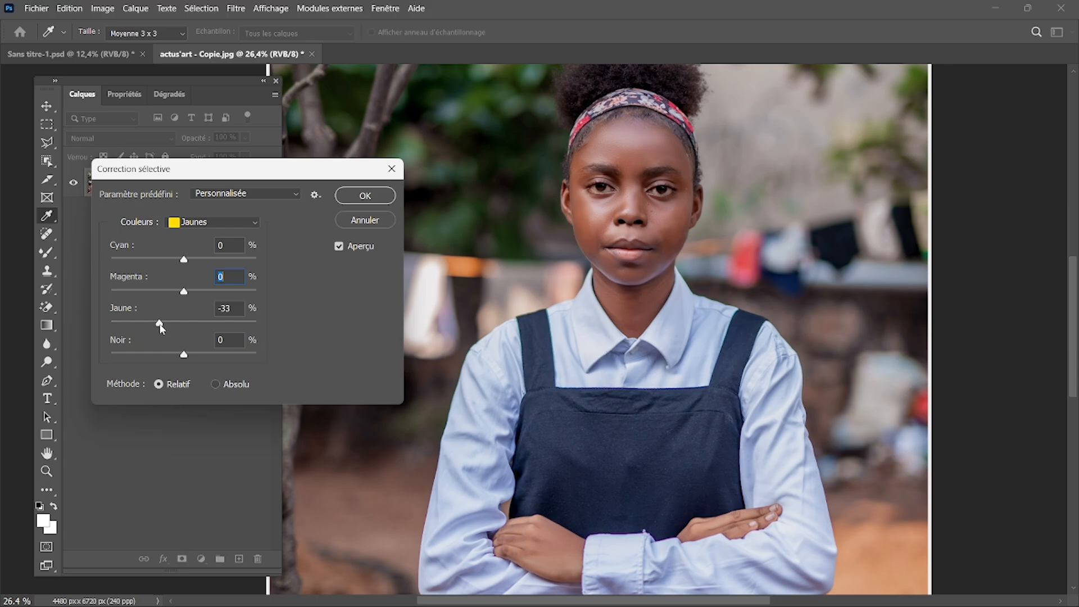
pyautogui.moveTo(160, 326); pyautogui.dragTo(159, 325)
pyautogui.moveTo(184, 260)
pyautogui.mouseDown()
pyautogui.moveTo(195, 264)
pyautogui.moveTo(183, 265)
pyautogui.mouseUp()
# For the Blancs range, set Cyan to -6 % and raise Magenta slightly.
pyautogui.click(220, 224)
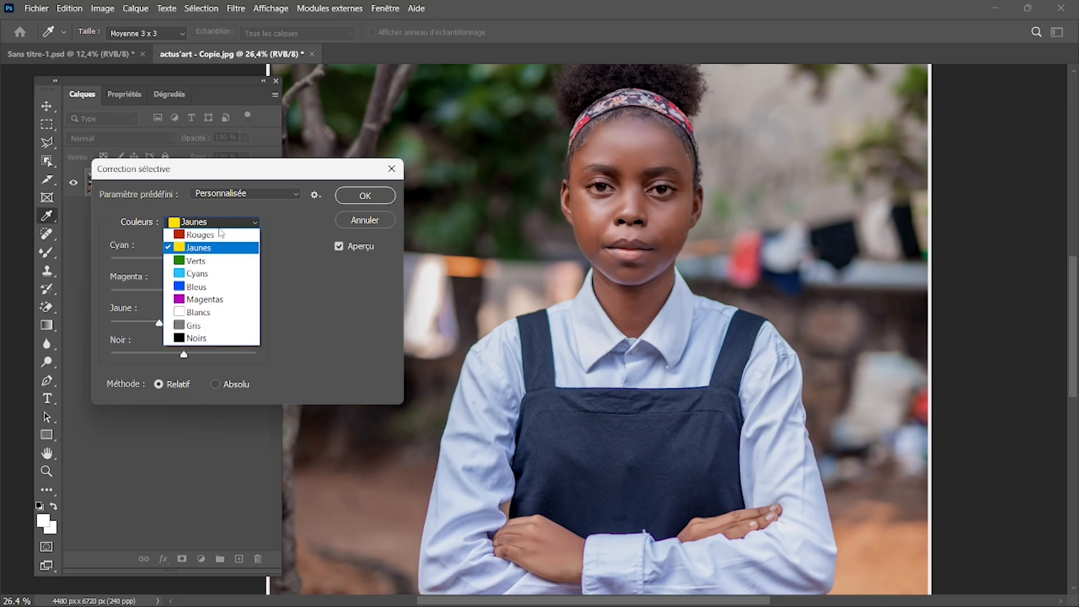
pyautogui.click(200, 312)
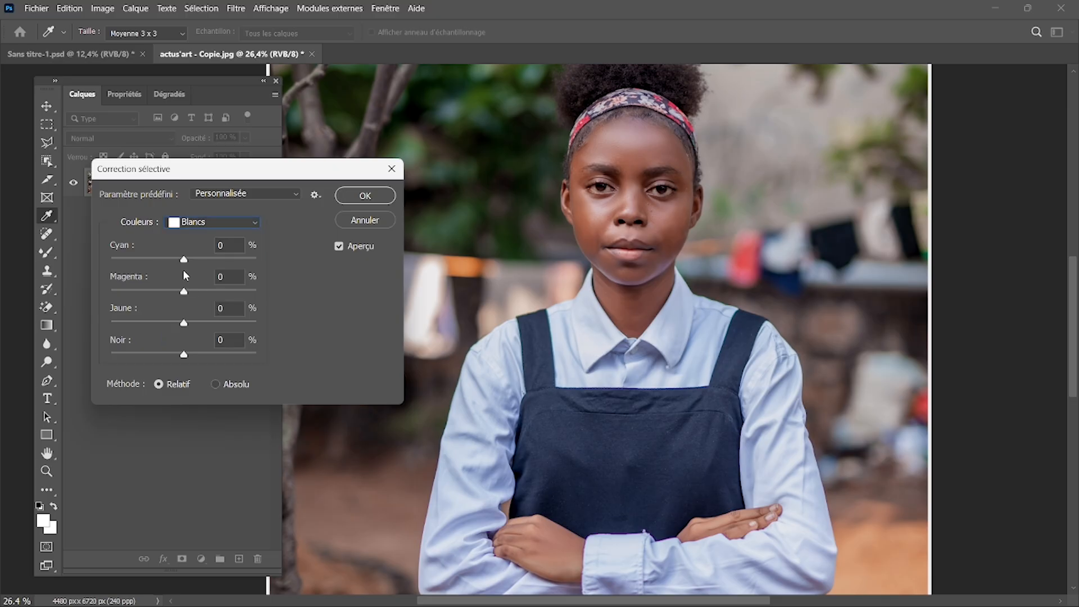
pyautogui.moveTo(185, 262); pyautogui.dragTo(207, 257)
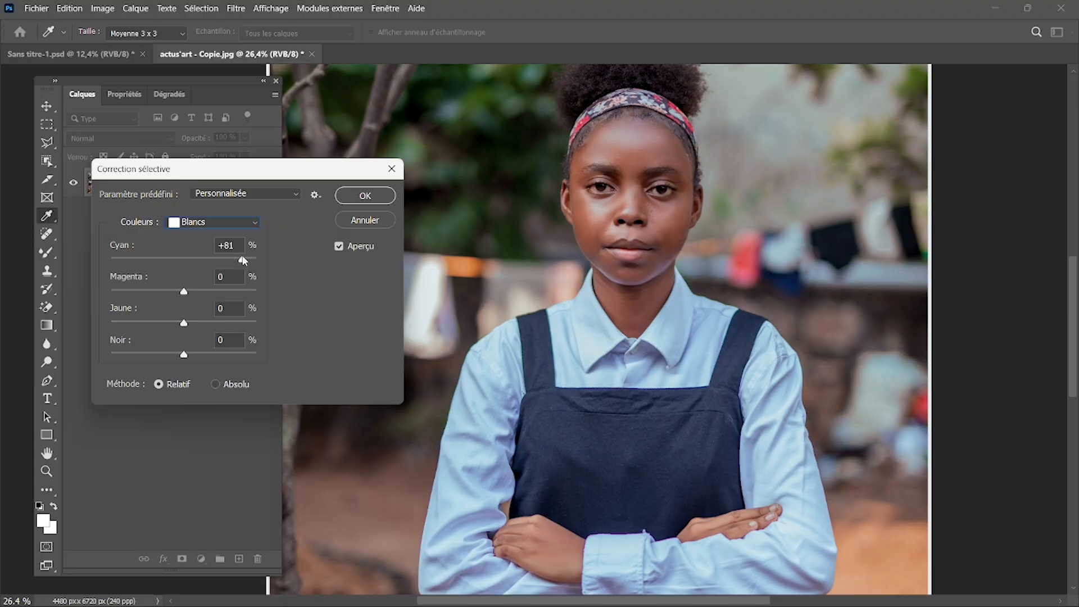
pyautogui.moveTo(244, 260); pyautogui.dragTo(180, 262)
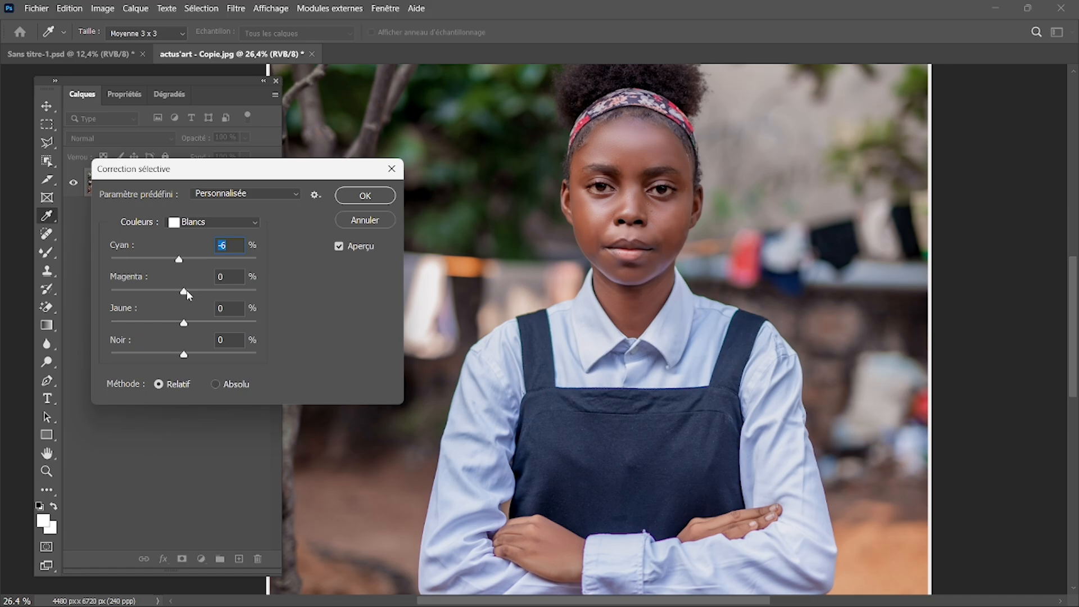
pyautogui.moveTo(187, 291); pyautogui.dragTo(190, 293)
pyautogui.press('Tab')
# Set Noir to +10 % for the Noirs range and apply the Selective Color correction.
pyautogui.click(253, 222)
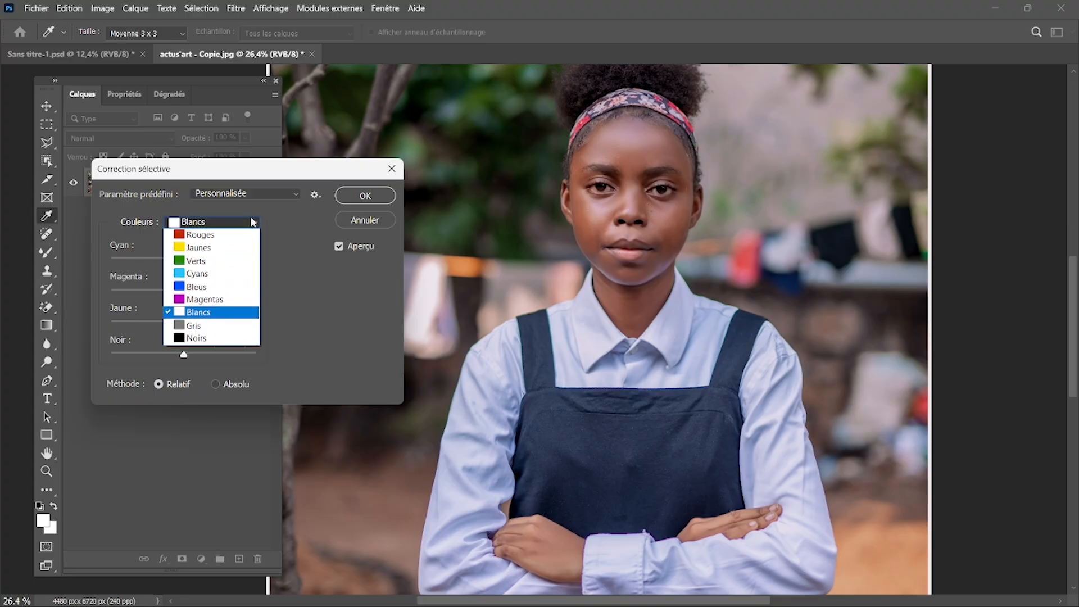
pyautogui.click(207, 338)
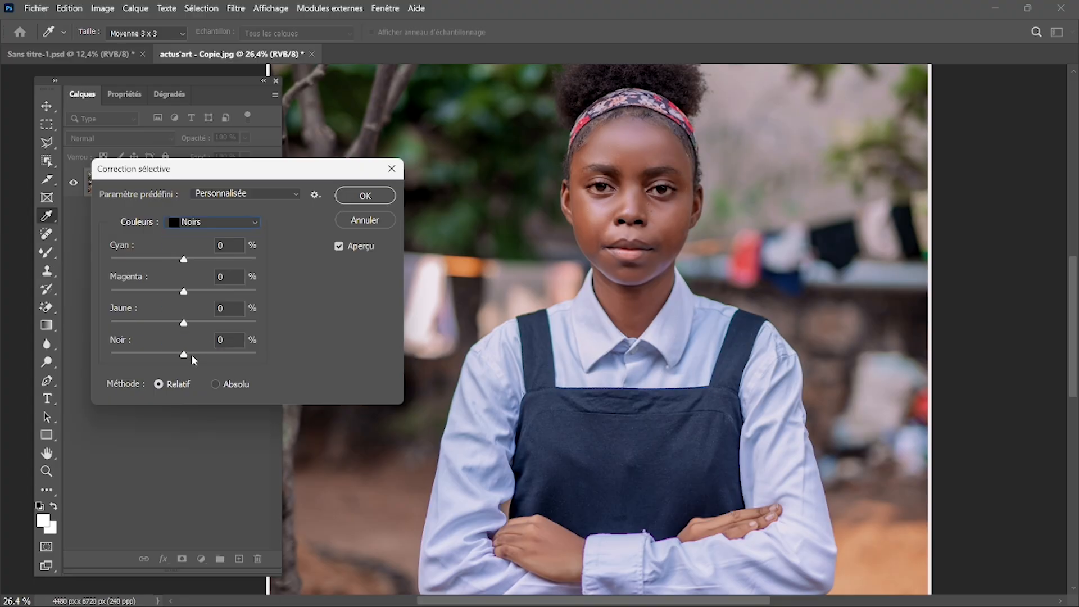
pyautogui.moveTo(185, 355); pyautogui.dragTo(191, 356)
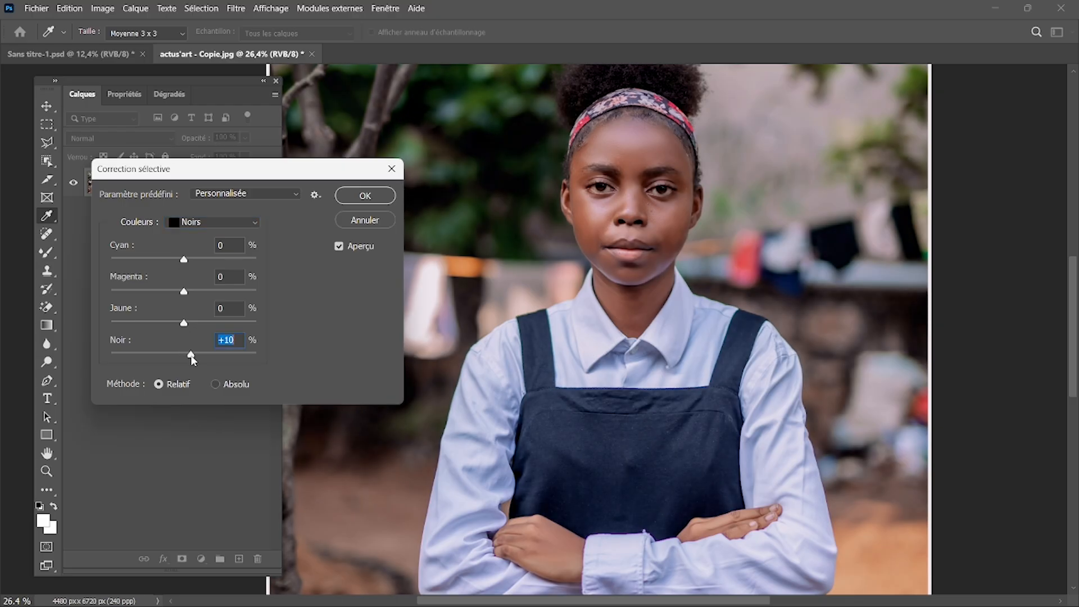
pyautogui.click(365, 195)
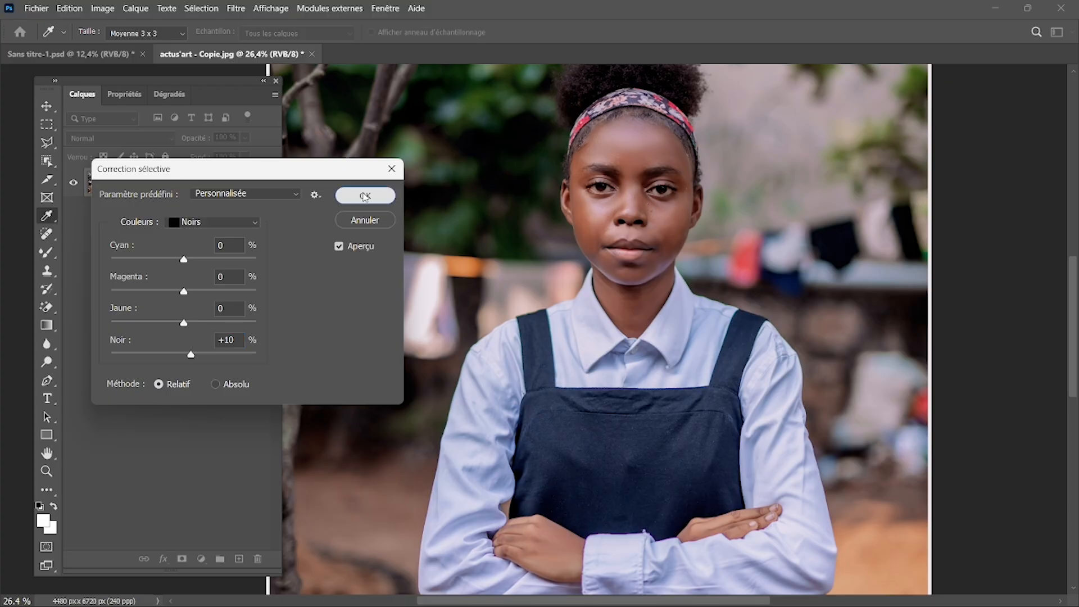
# Review the colour-corrected portrait as a full photo and in a closer view of the face.
pyautogui.press('b')
pyautogui.scroll(1, 738, 184)
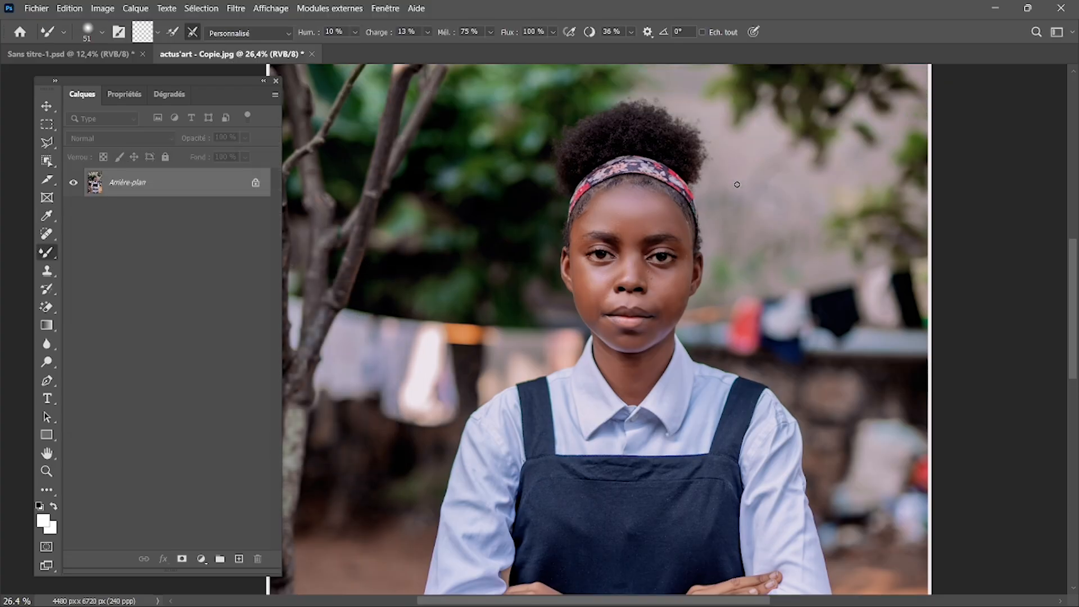
pyautogui.hotkey('ctrl', '0')
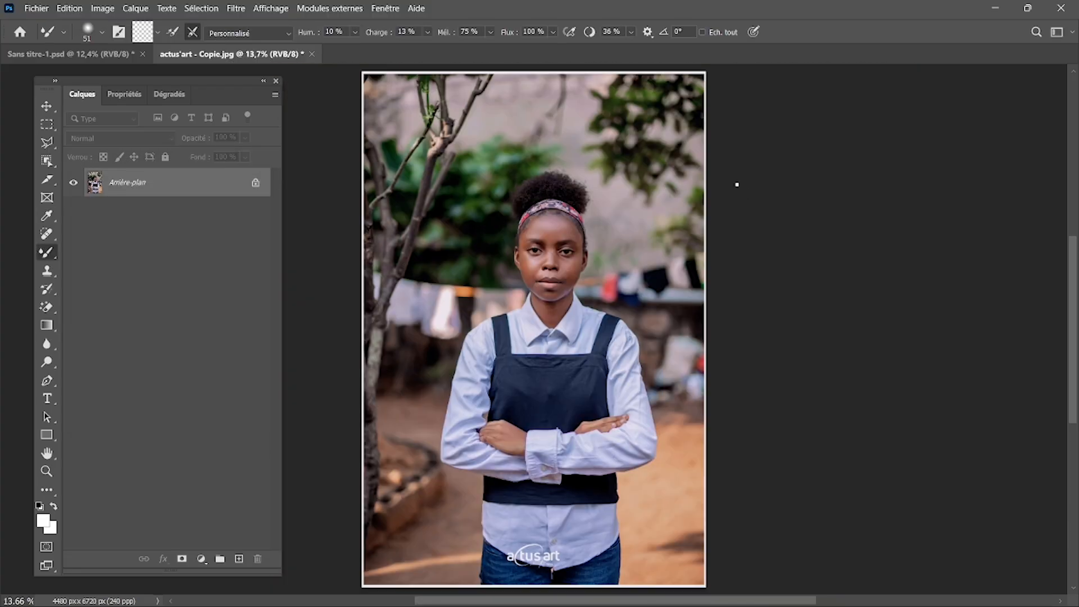
pyautogui.scroll(5, 737, 185)
pyautogui.scroll(8, 737, 185)
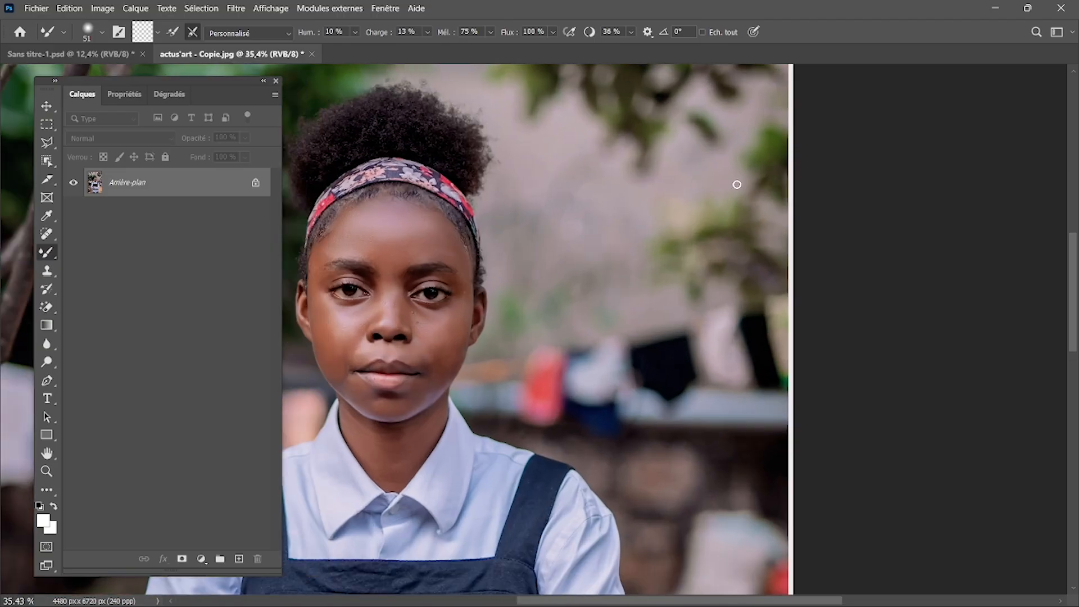
pyautogui.scroll(1, 737, 185)
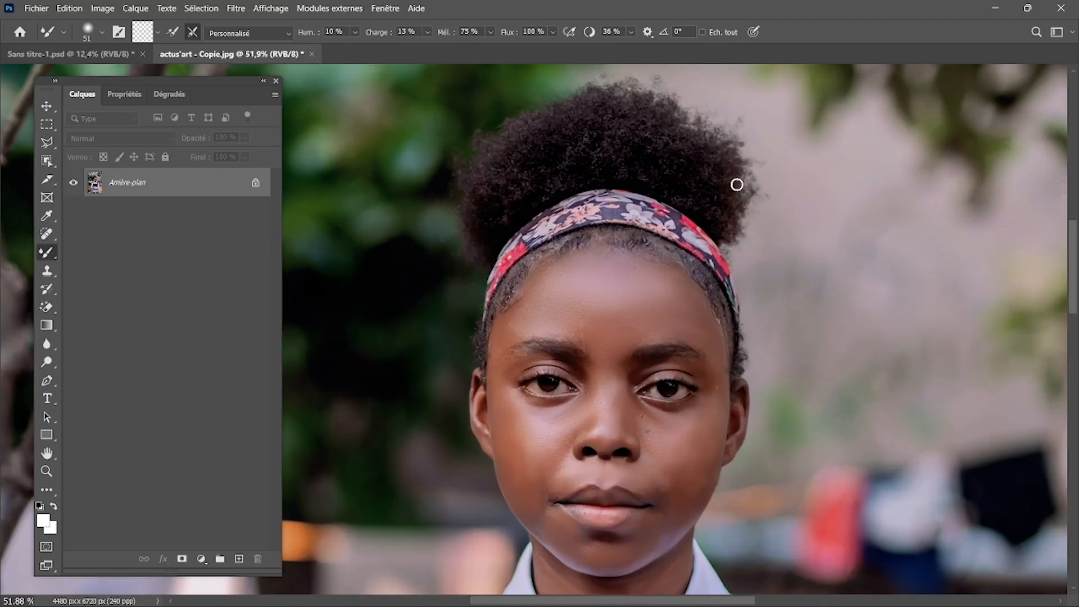